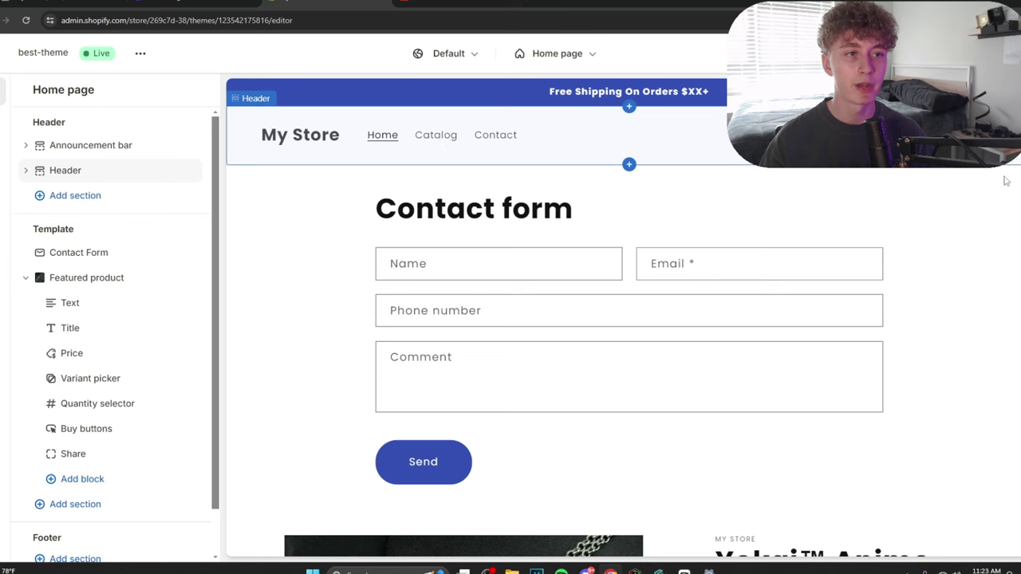
# Open the Yokai Anime Pendant's full details page from the home page's featured product and look through its sections and title.
pyautogui.scroll(-5, 764, 316)
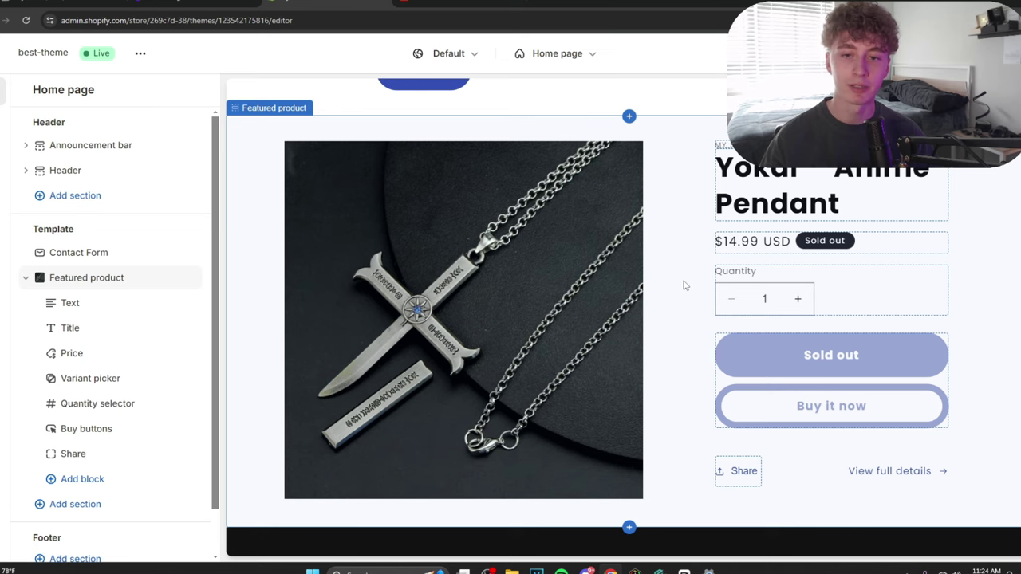
pyautogui.scroll(-3, 683, 286)
pyautogui.scroll(4, 676, 305)
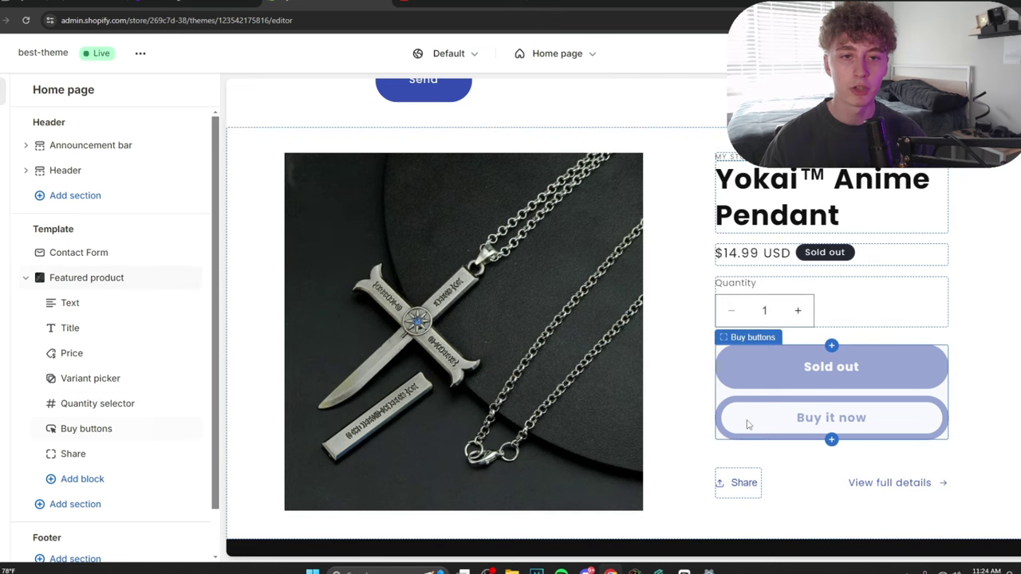
pyautogui.click(882, 482)
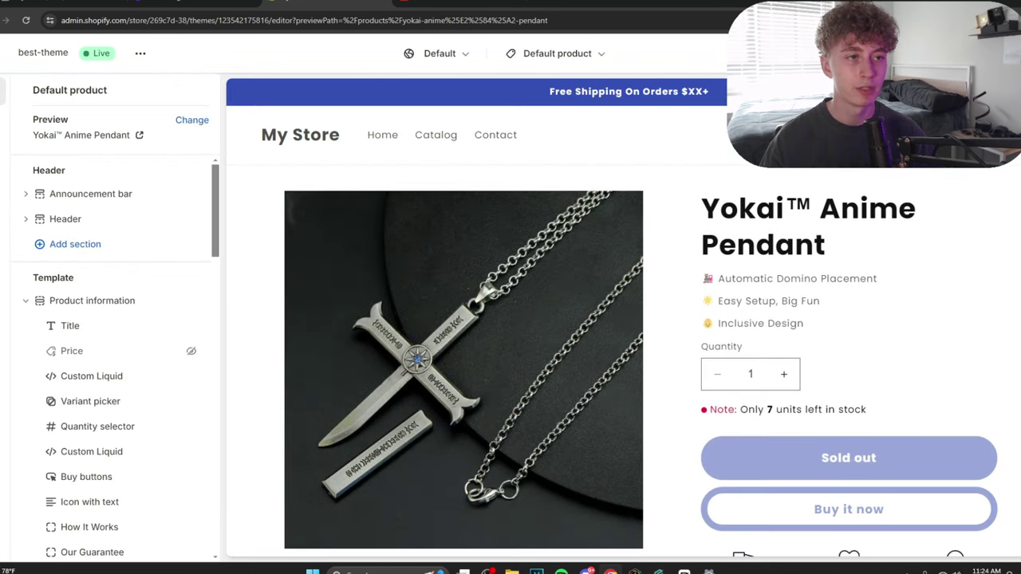
pyautogui.scroll(-3, 670, 363)
pyautogui.scroll(-20, 623, 320)
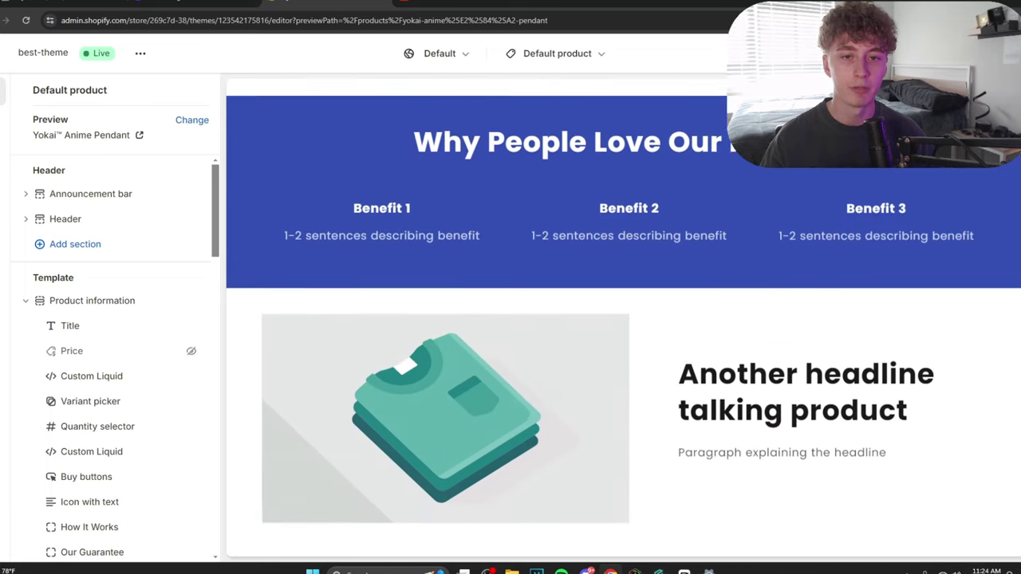
pyautogui.scroll(20, 795, 264)
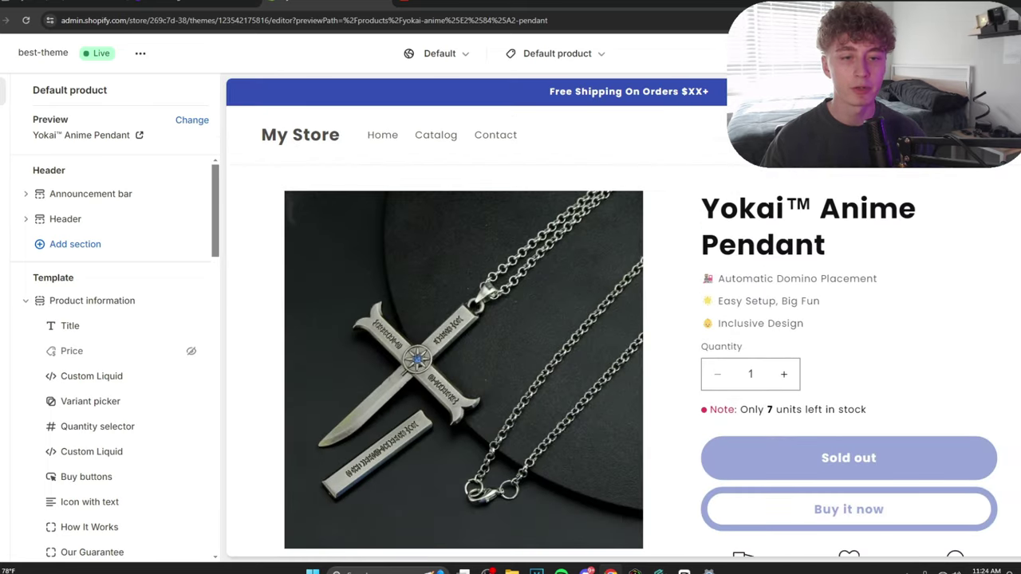
pyautogui.doubleClick(715, 217)
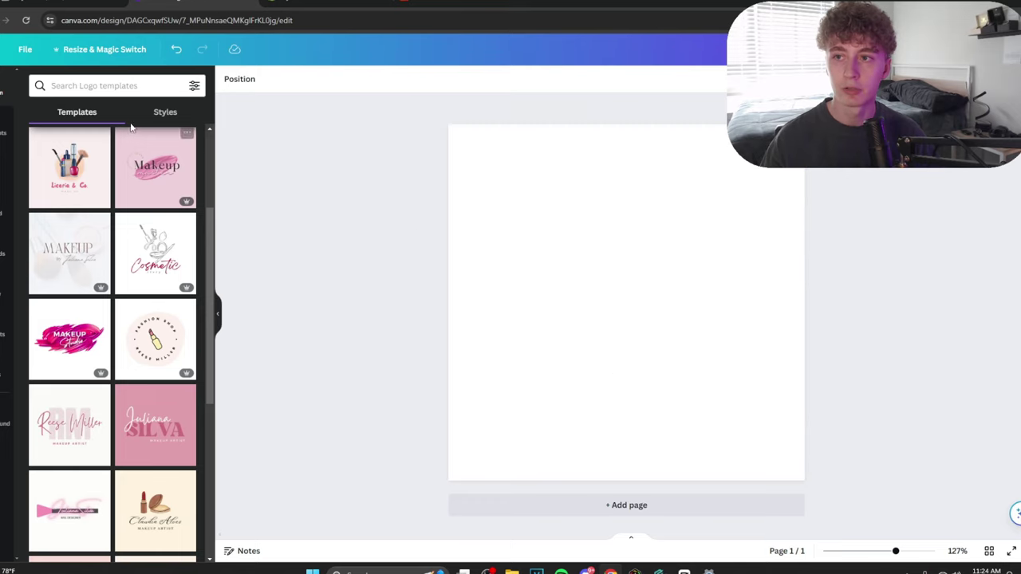
# Search the logo templates for "japanese sword" and apply the Shuriken template with the red circle and throwing star.
pyautogui.click(126, 86)
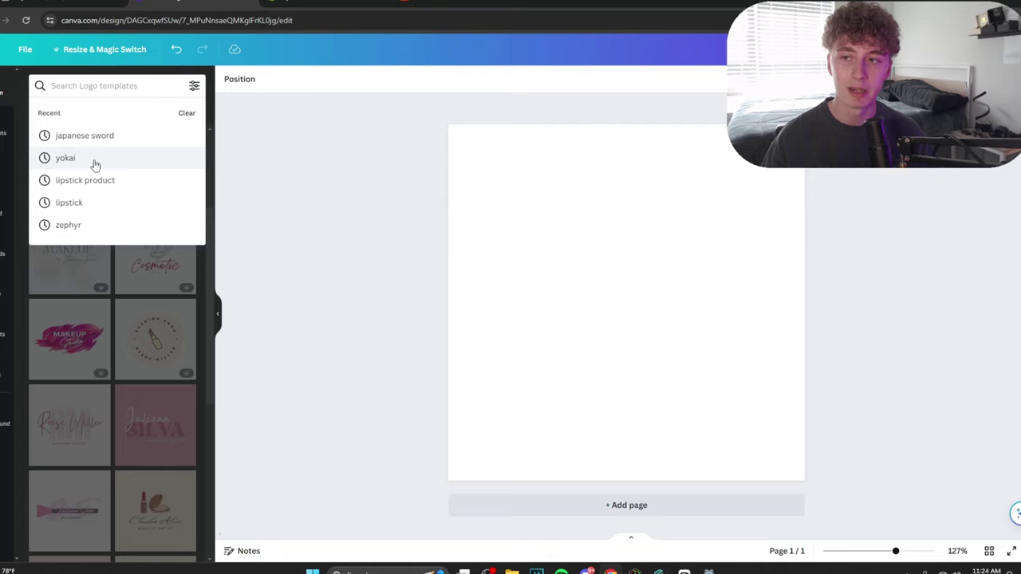
pyautogui.click(124, 145)
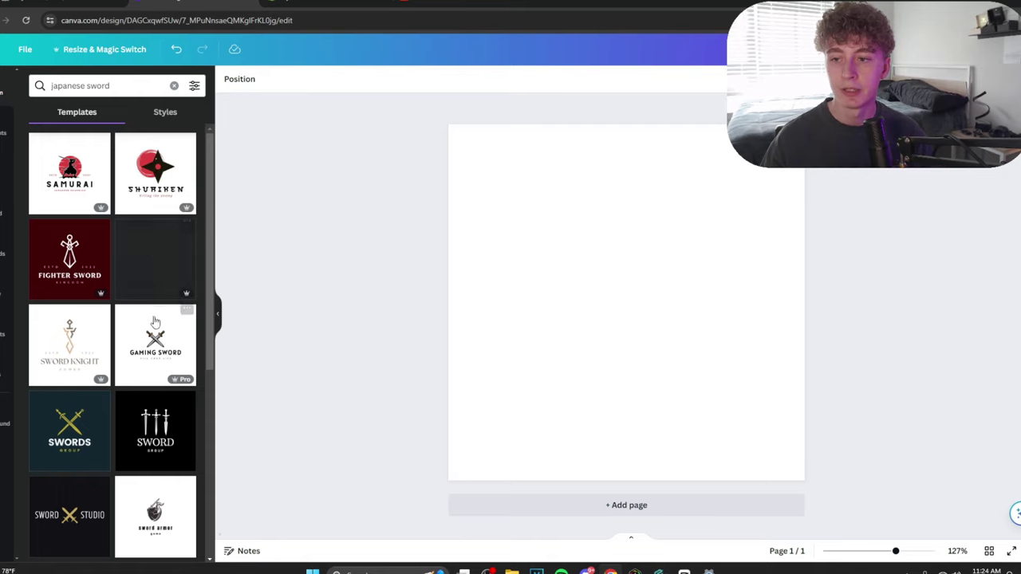
pyautogui.moveTo(209, 349); pyautogui.dragTo(208, 510)
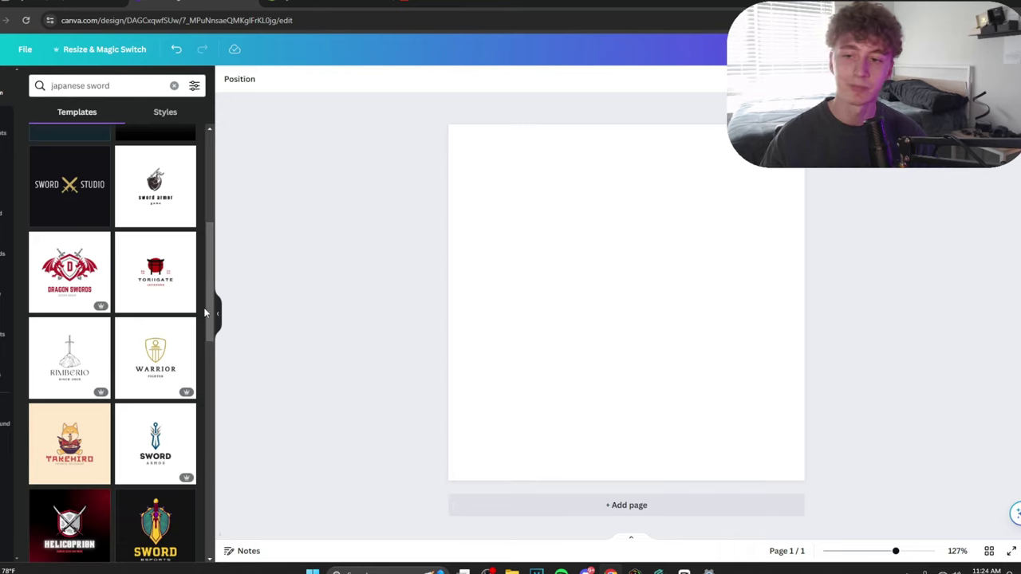
pyautogui.moveTo(210, 319); pyautogui.dragTo(221, 198)
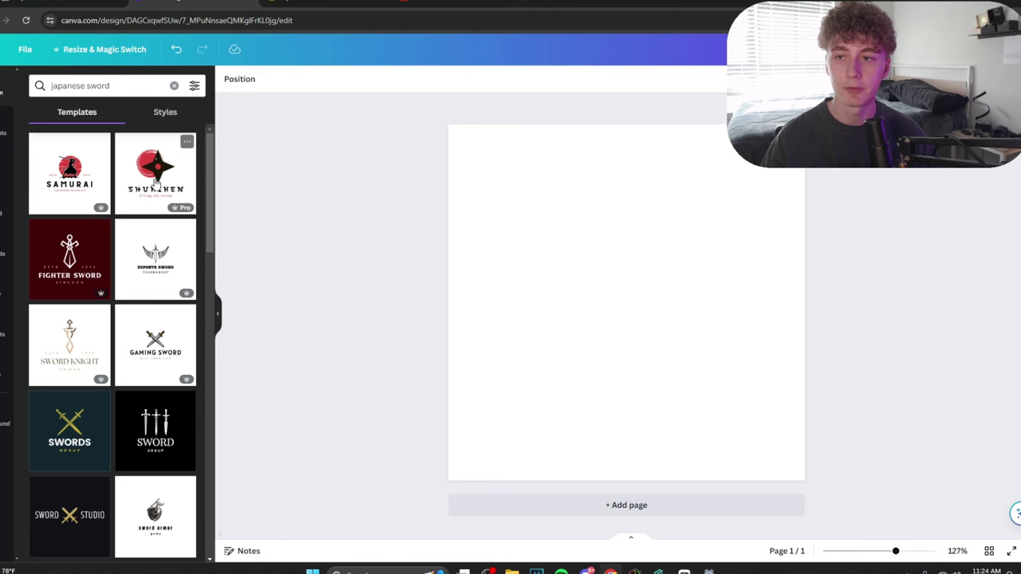
pyautogui.click(167, 195)
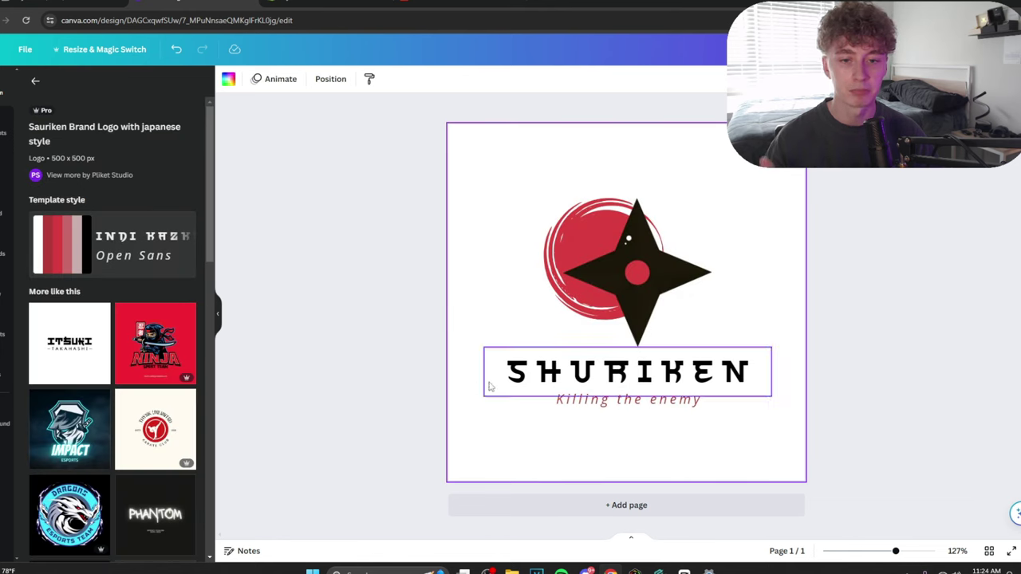
# Replace the logo's SHURIKEN text with YOKAI and delete the "Killing the enemy" tagline.
pyautogui.click(562, 367)
pyautogui.doubleClick(562, 367)
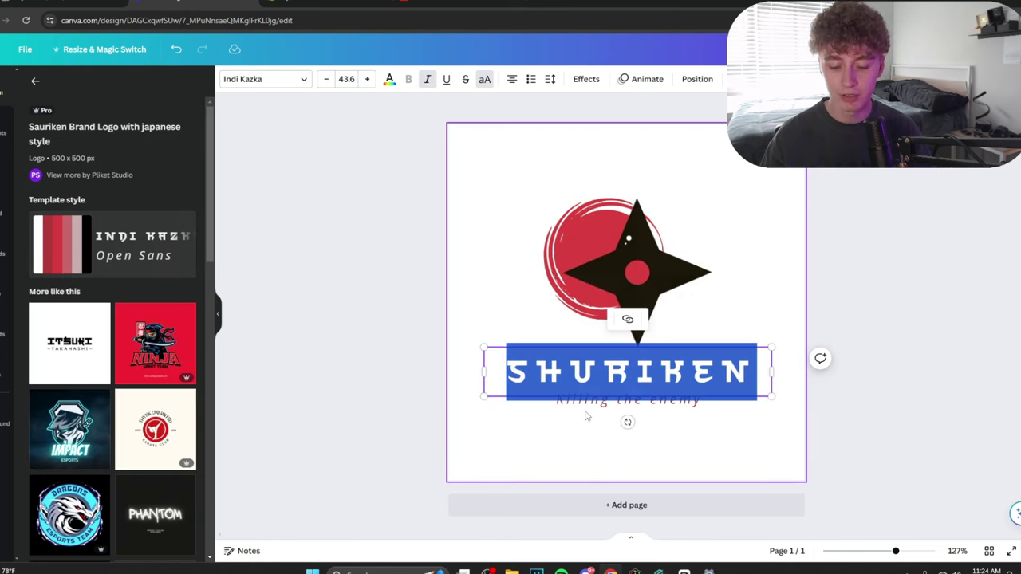
pyautogui.write('YOAKI')
pyautogui.press('BackSpace')
pyautogui.press('BackSpace')
pyautogui.press('BackSpace')
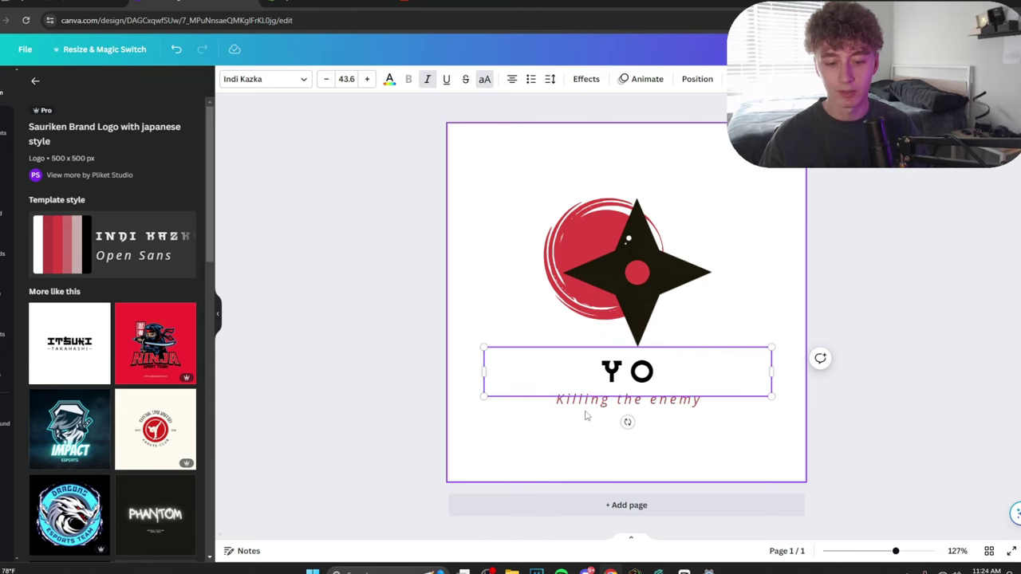
pyautogui.write('KAI')
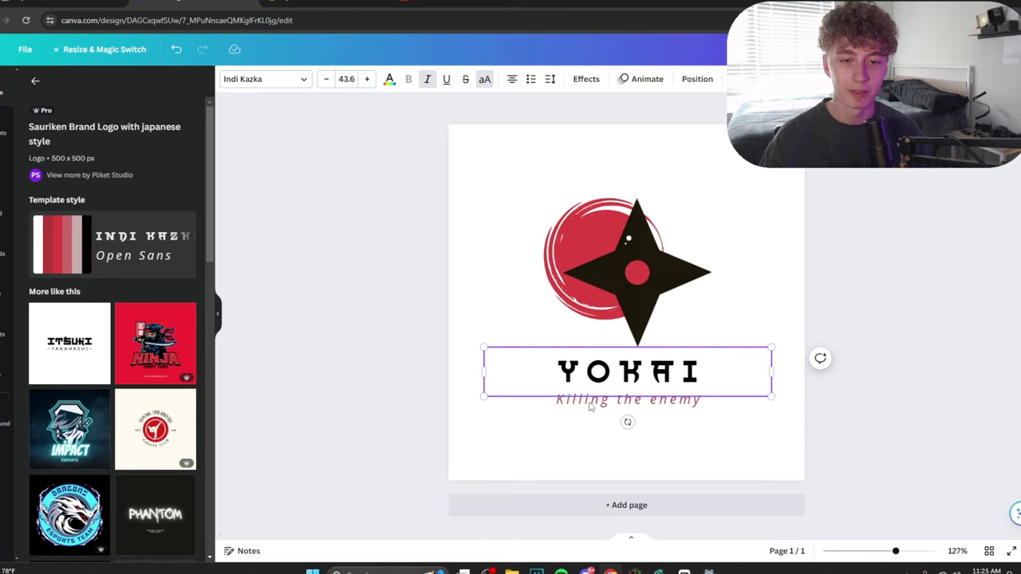
pyautogui.click(589, 408)
pyautogui.press('Delete')
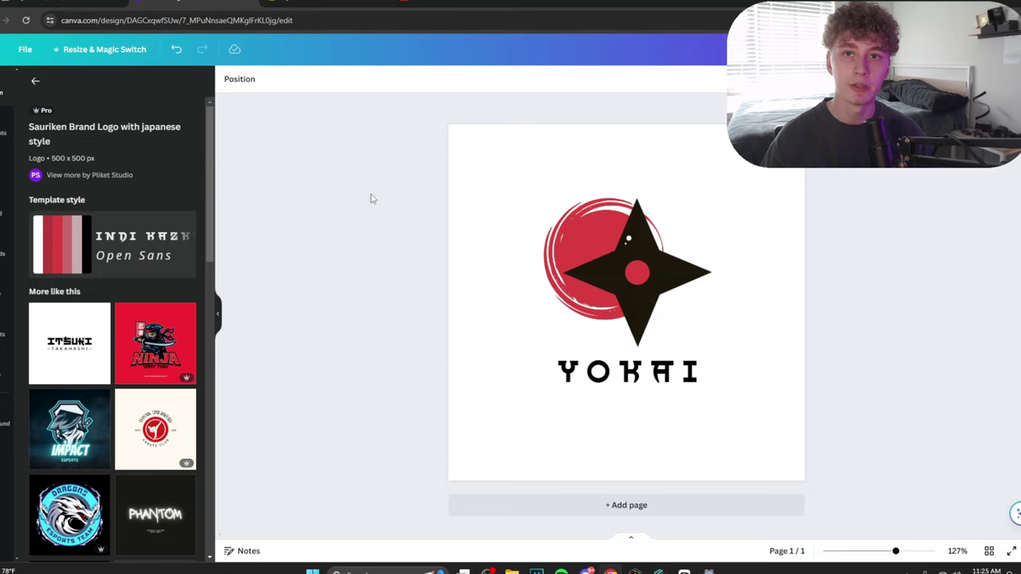
# Switch to Shopify, snip a patch of the product photo's dark background, and paste it beside the circle in the Canva logo.
pyautogui.click(335, 3)
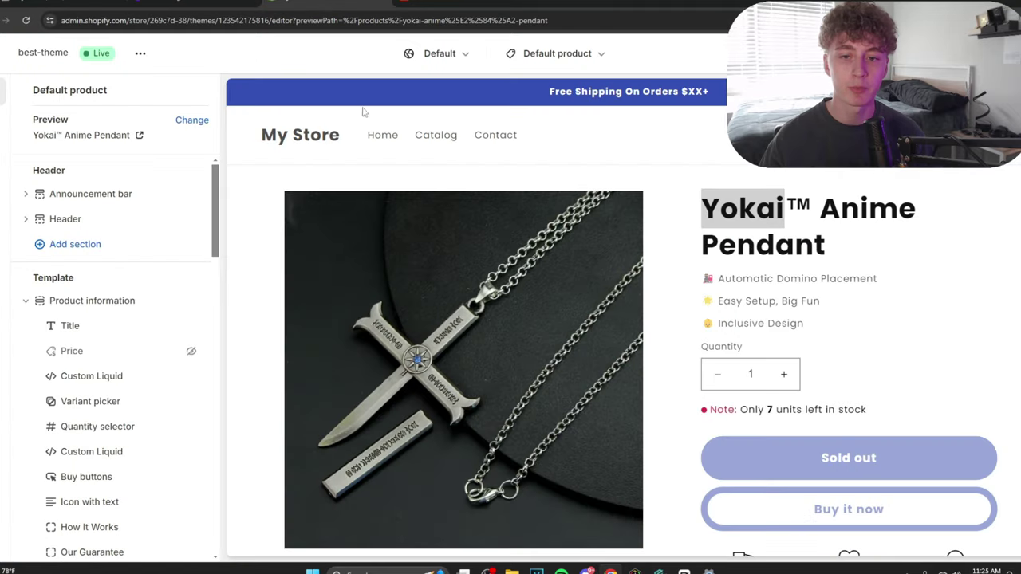
pyautogui.scroll(-1, 565, 190)
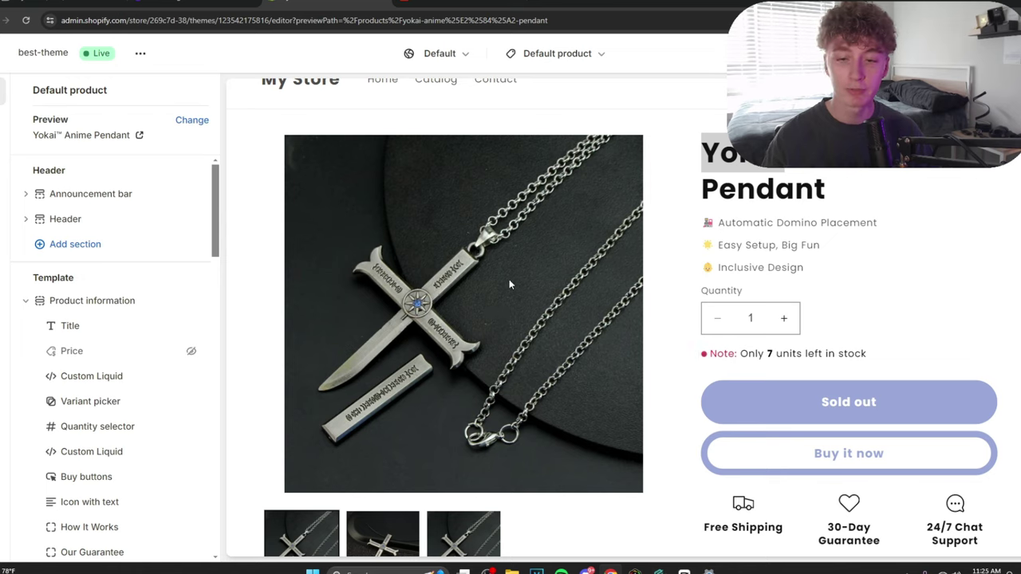
pyautogui.press('super+shift+s')
pyautogui.moveTo(378, 416); pyautogui.dragTo(435, 467)
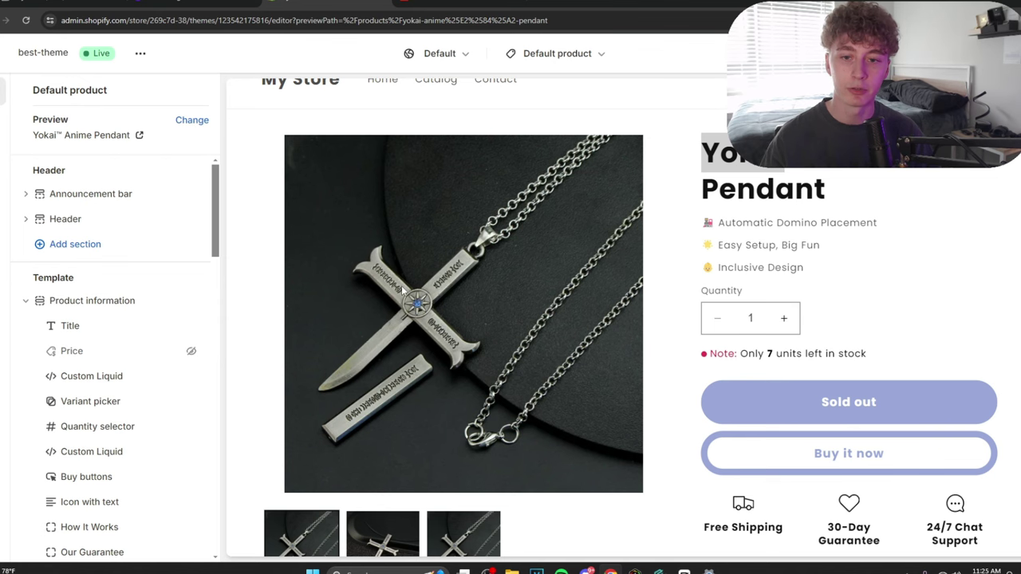
pyautogui.hotkey('ctrl', 'Tab')
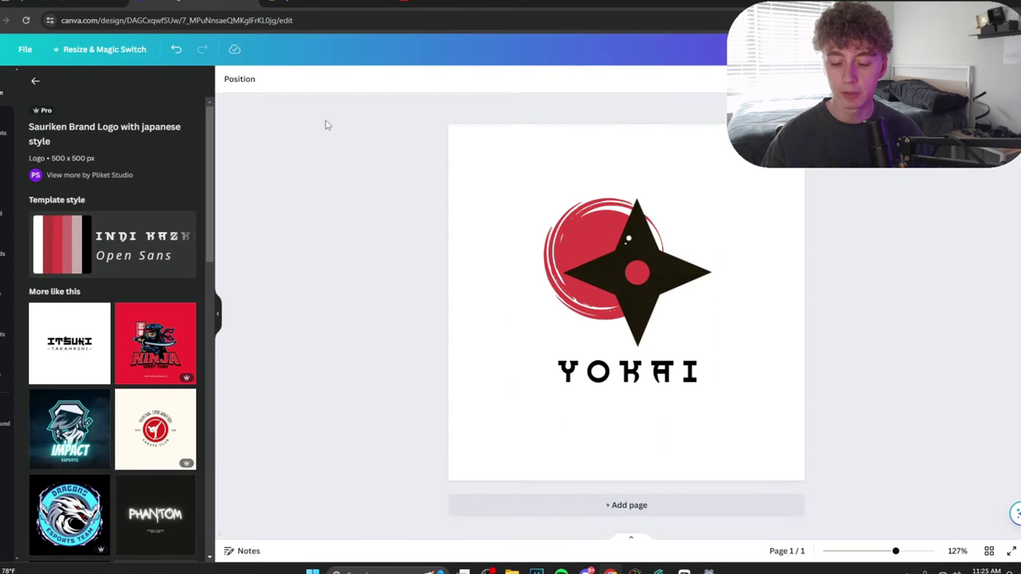
pyautogui.moveTo(548, 242); pyautogui.dragTo(518, 335)
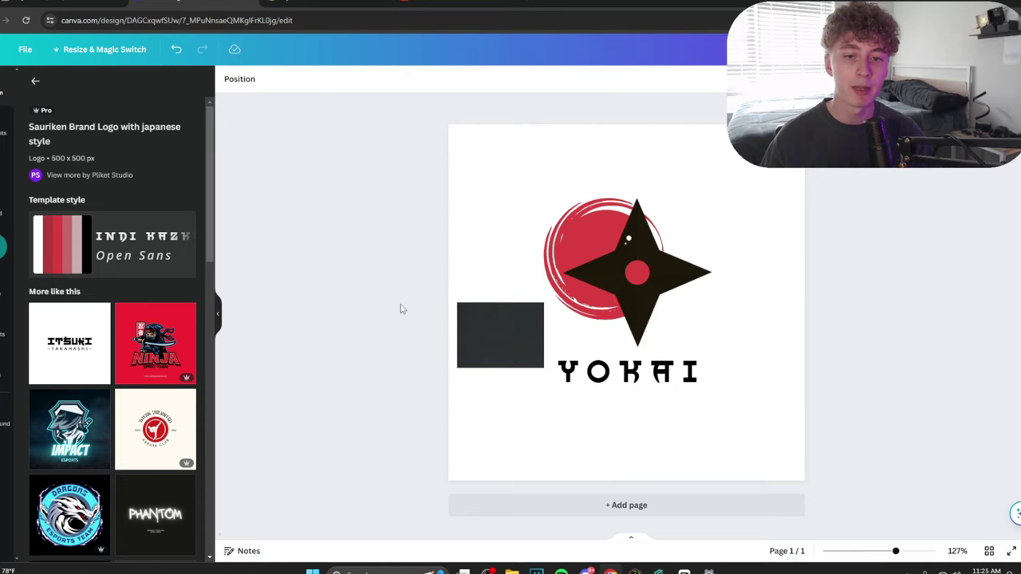
# Recolor the red brush circle to #2E3032 sampled from the pasted dark patch, and delete the patch.
pyautogui.click(559, 246)
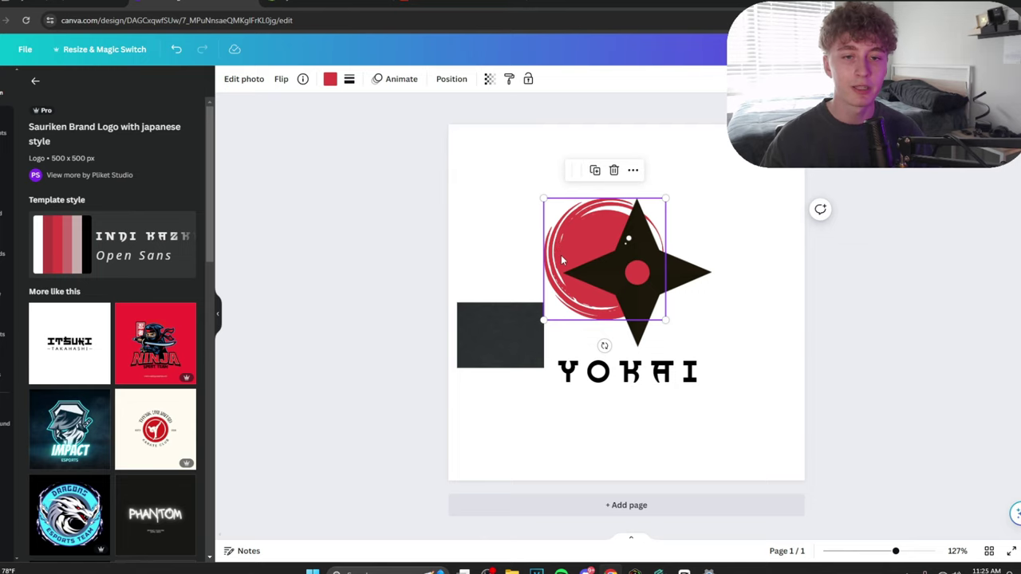
pyautogui.click(330, 79)
pyautogui.click(35, 147)
pyautogui.click(178, 263)
pyautogui.click(481, 331)
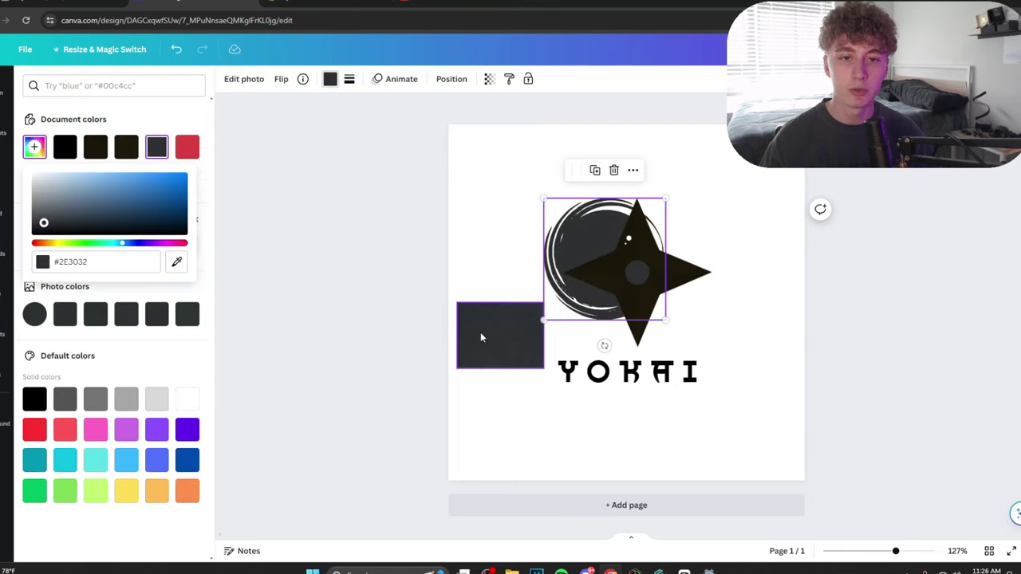
pyautogui.click(397, 253)
pyautogui.press('Delete')
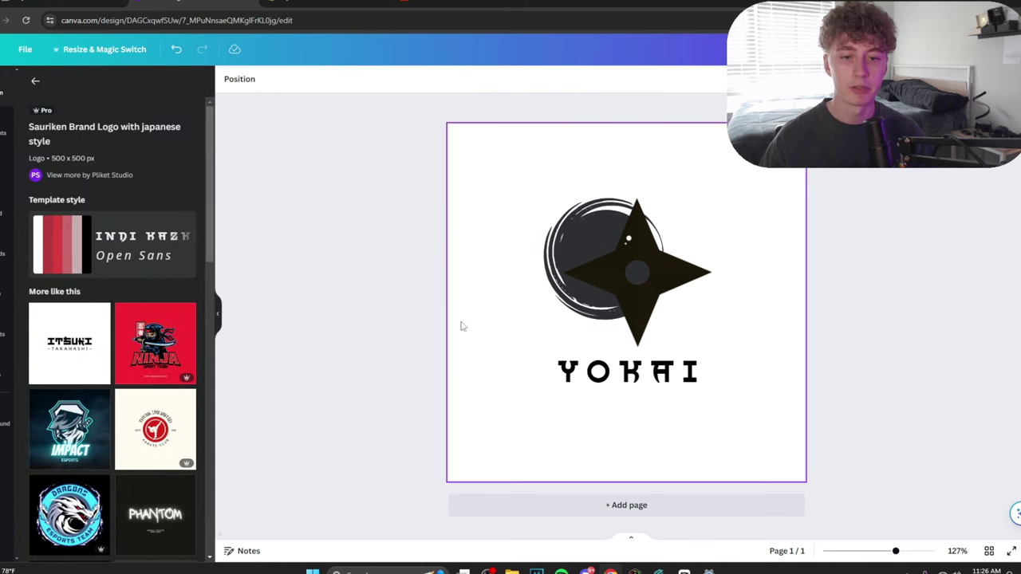
# Group the circle, star and YOKAI text, and enlarge and center the group to fill the canvas.
pyautogui.moveTo(402, 169); pyautogui.dragTo(558, 367)
pyautogui.click(638, 169)
pyautogui.moveTo(483, 199); pyautogui.dragTo(440, 177)
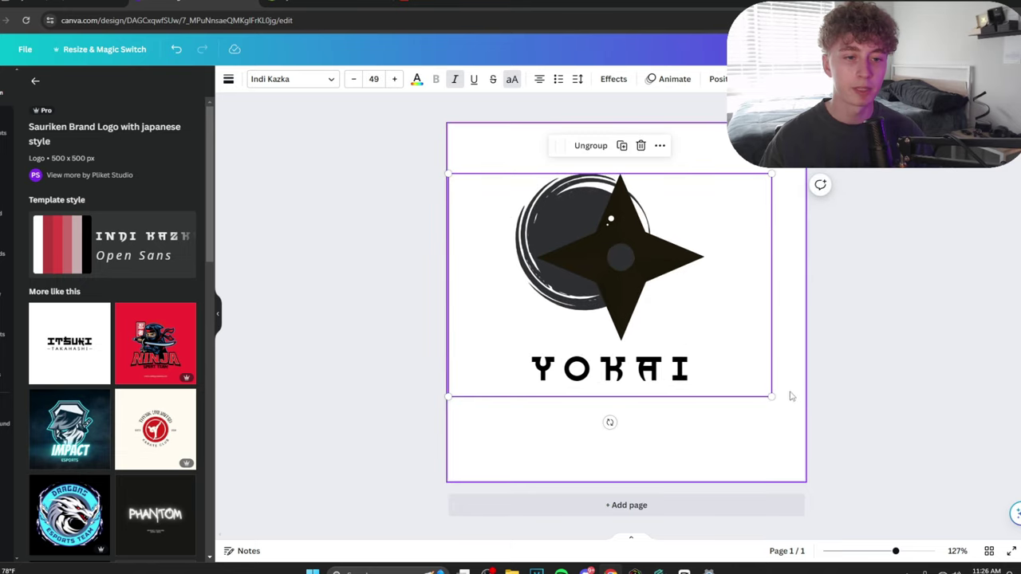
pyautogui.moveTo(772, 396); pyautogui.dragTo(885, 476)
pyautogui.moveTo(449, 174); pyautogui.dragTo(401, 137)
pyautogui.moveTo(681, 289); pyautogui.dragTo(612, 278)
pyautogui.click(930, 349)
pyautogui.doubleClick(646, 289)
pyautogui.click(326, 258)
# Download the finished logo as a PNG file without a transparent background.
pyautogui.click(977, 49)
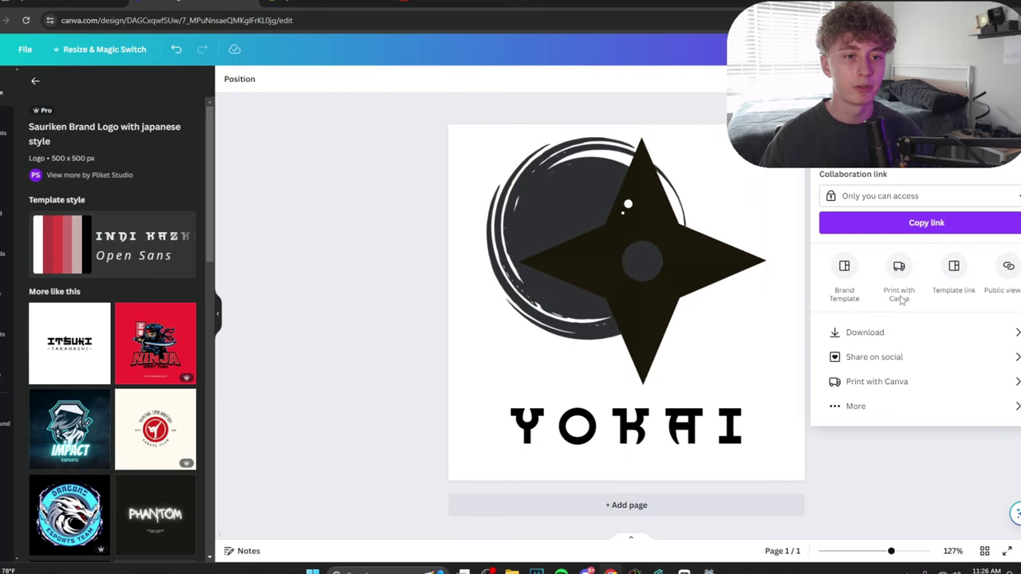
pyautogui.click(877, 332)
pyautogui.click(873, 263)
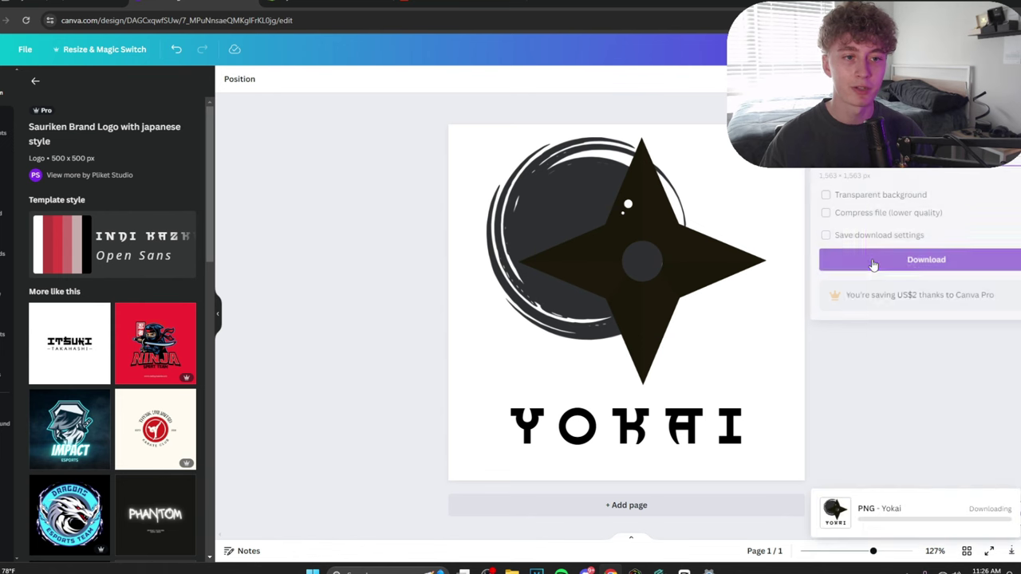
pyautogui.click(434, 200)
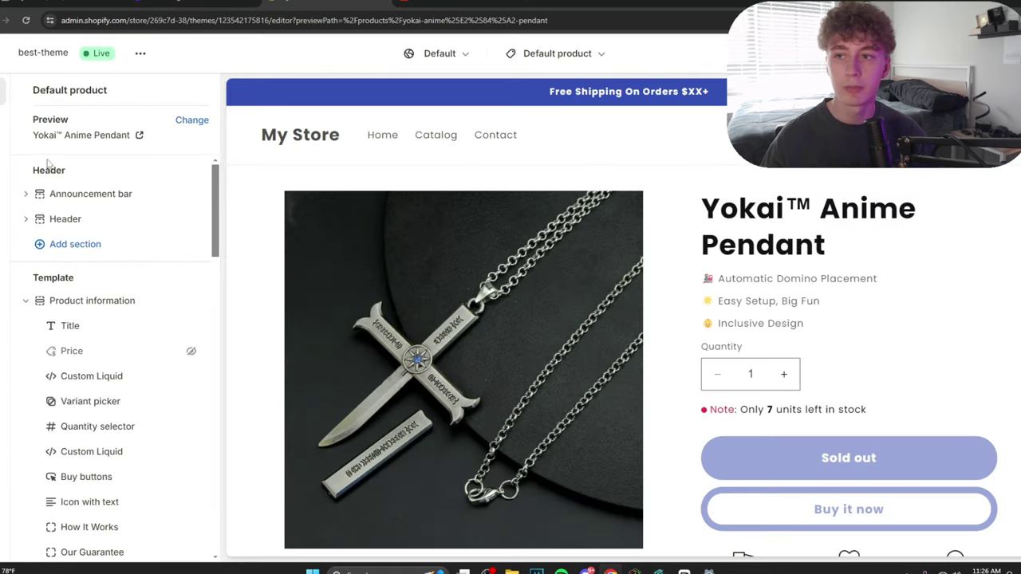
# Upload the Yokai PNG and set it as the store logo in the Shopify theme settings.
pyautogui.click(2, 127)
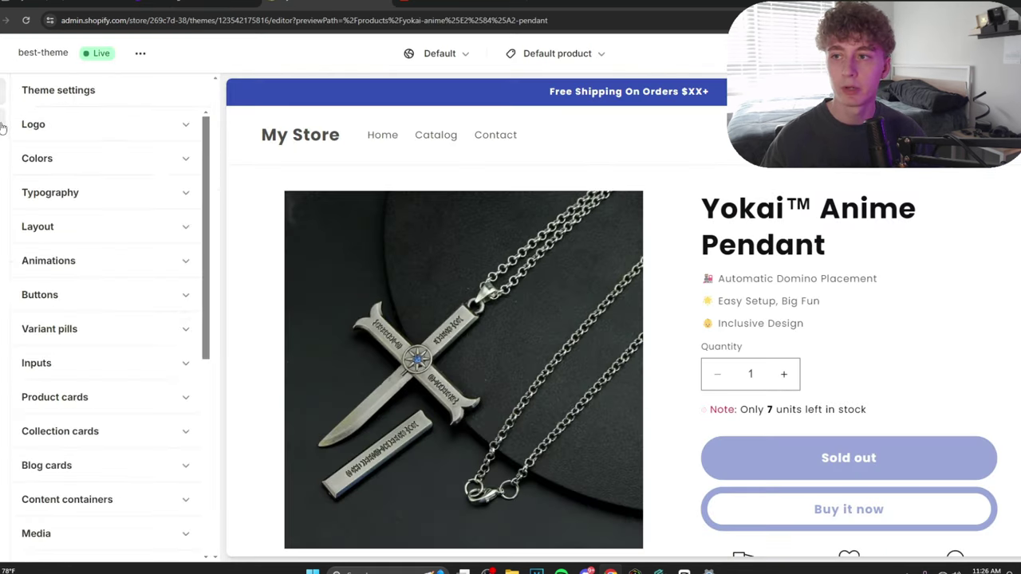
pyautogui.click(71, 125)
pyautogui.click(104, 189)
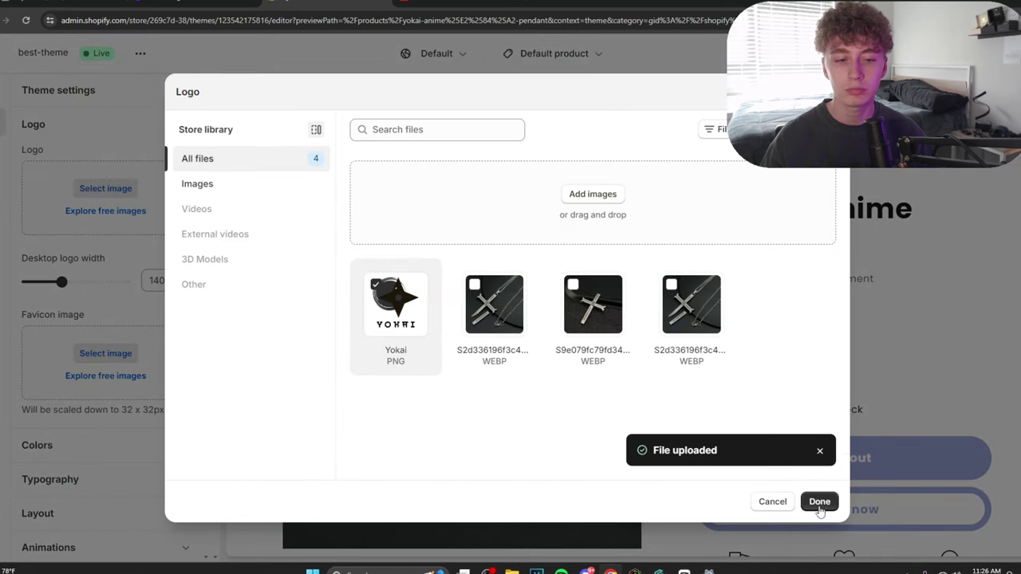
pyautogui.click(819, 501)
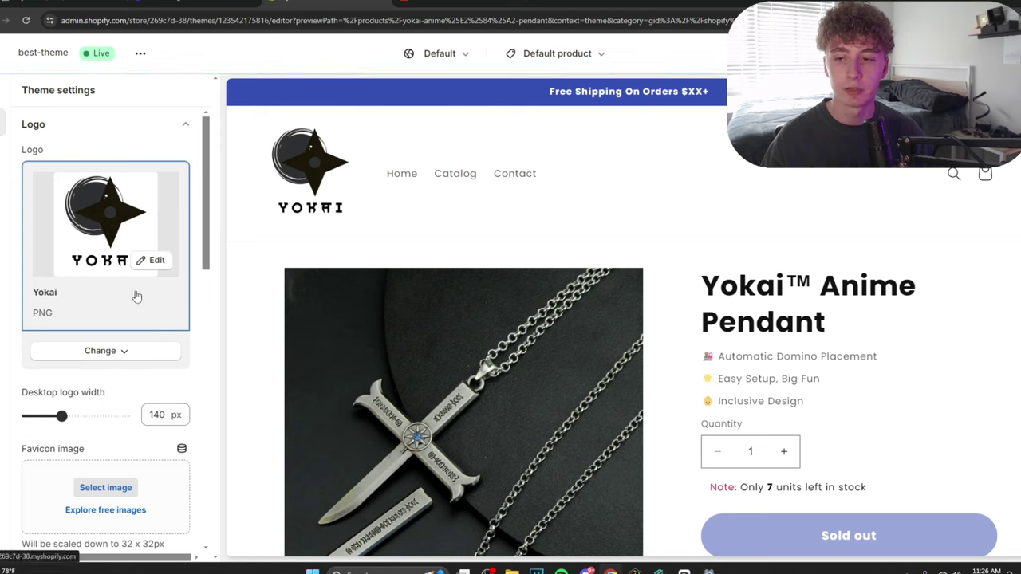
# Set the desktop logo width to 100 px and save the theme.
pyautogui.scroll(-2, 190, 284)
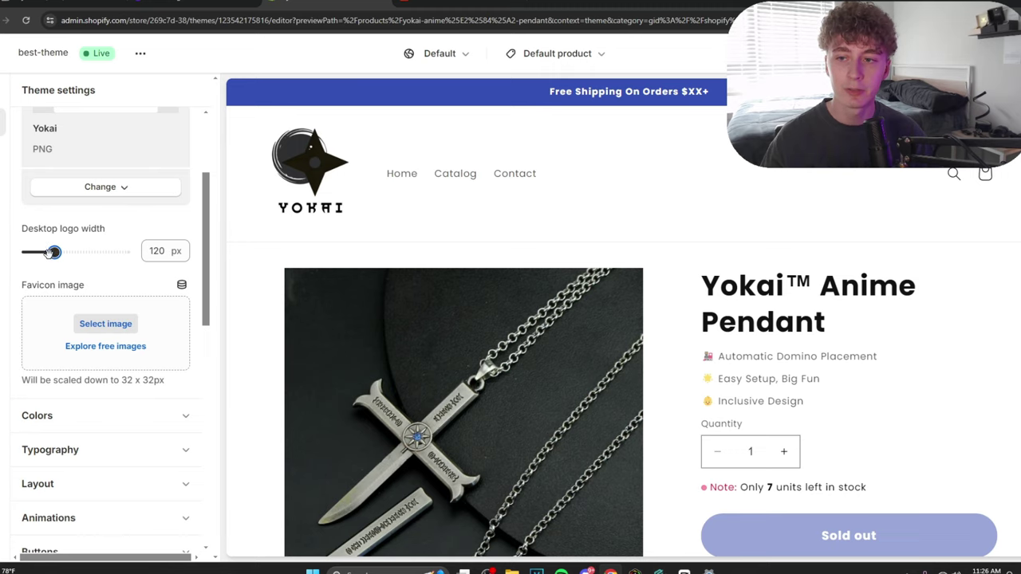
pyautogui.moveTo(53, 252); pyautogui.dragTo(48, 252)
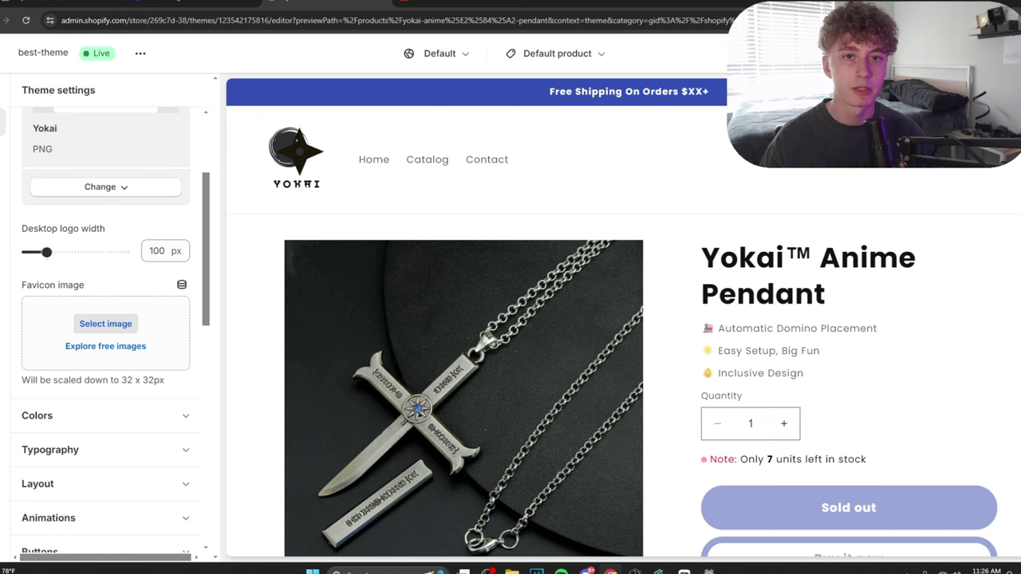
pyautogui.hotkey('ctrl', 's')
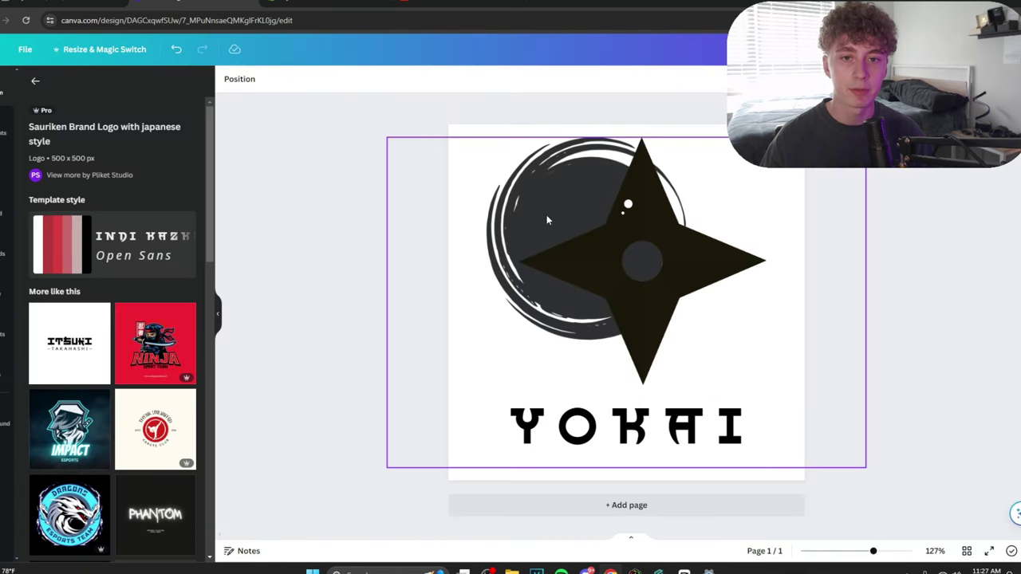
# Ungroup the circle, star and YOKAI text in the Canva logo and deselect them.
pyautogui.click(546, 217)
pyautogui.hotkey('ctrl', 'shift', 'g')
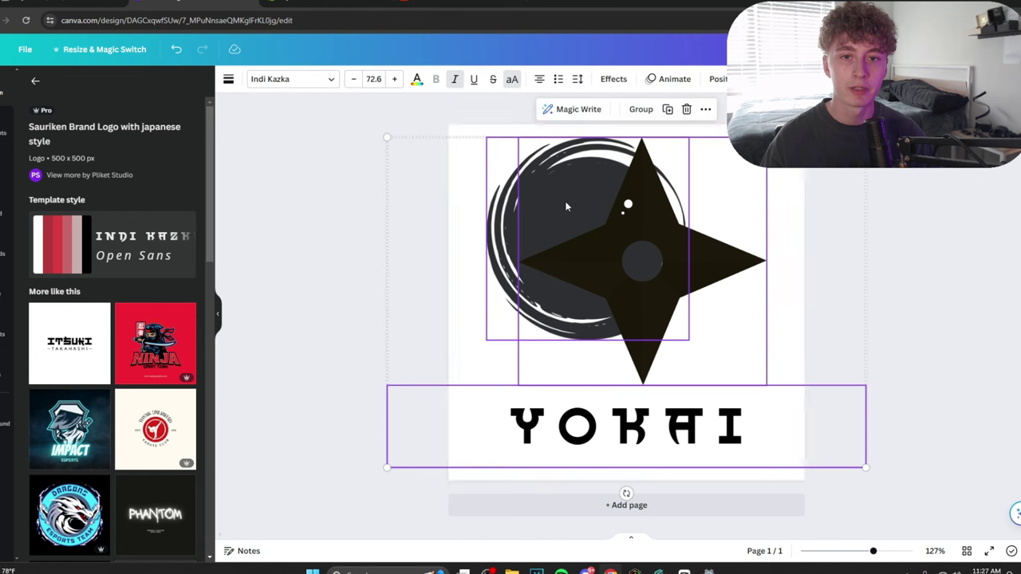
pyautogui.click(424, 227)
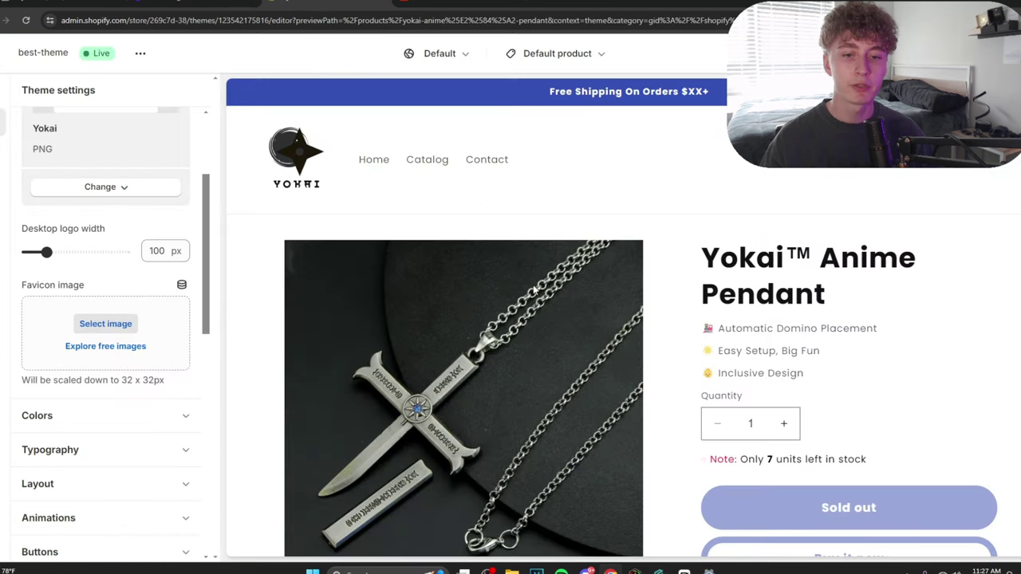
# Examine the product page preview's benefit and headline sections and their current color styling.
pyautogui.scroll(-15, 623, 319)
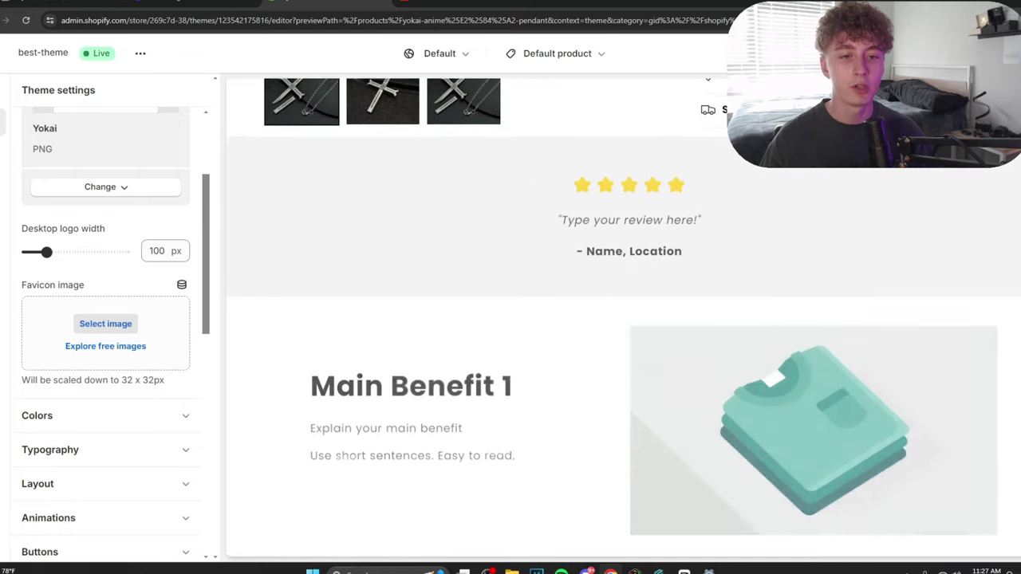
pyautogui.scroll(-5, 623, 320)
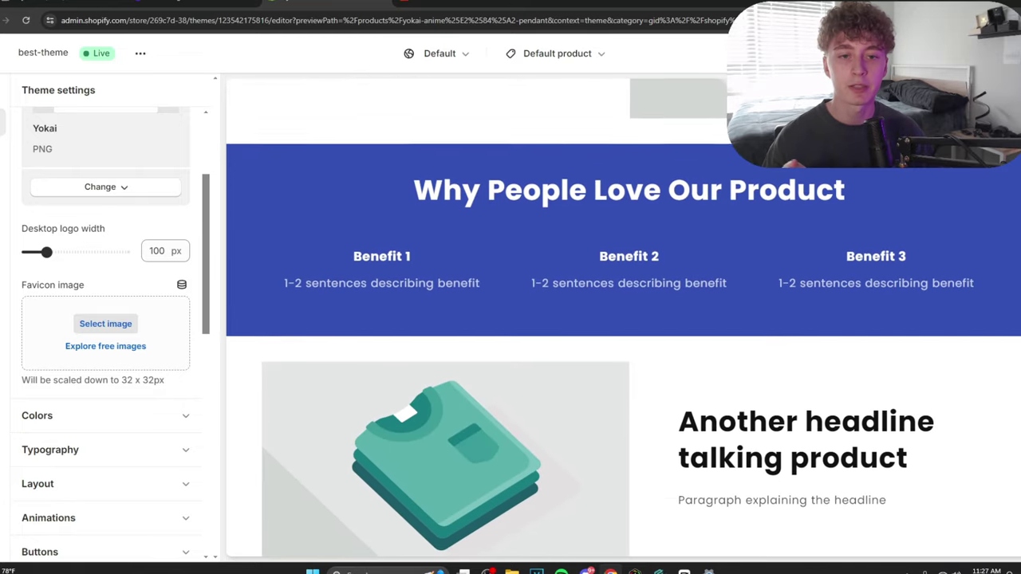
pyautogui.scroll(-3, 782, 311)
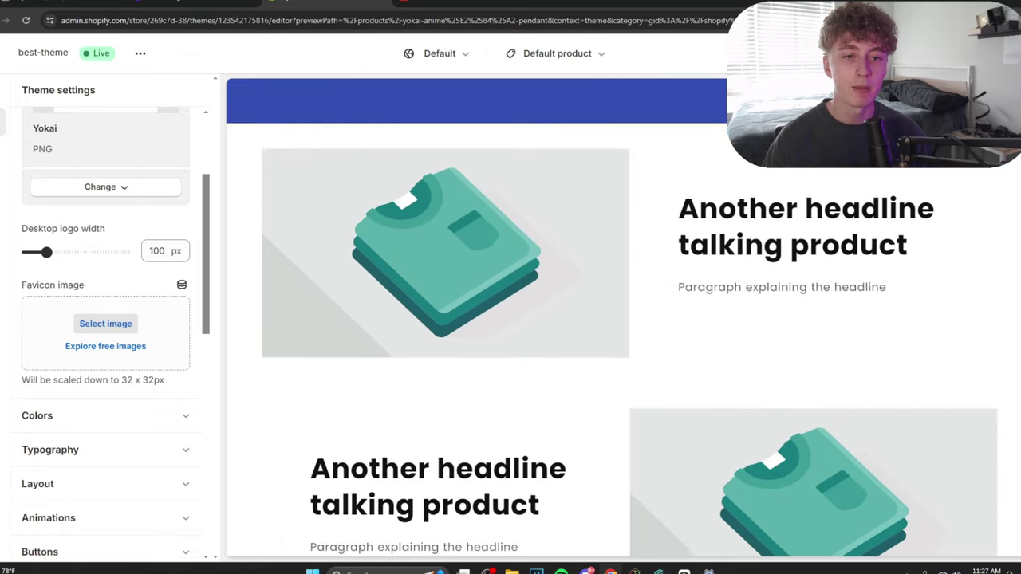
pyautogui.scroll(5, 781, 311)
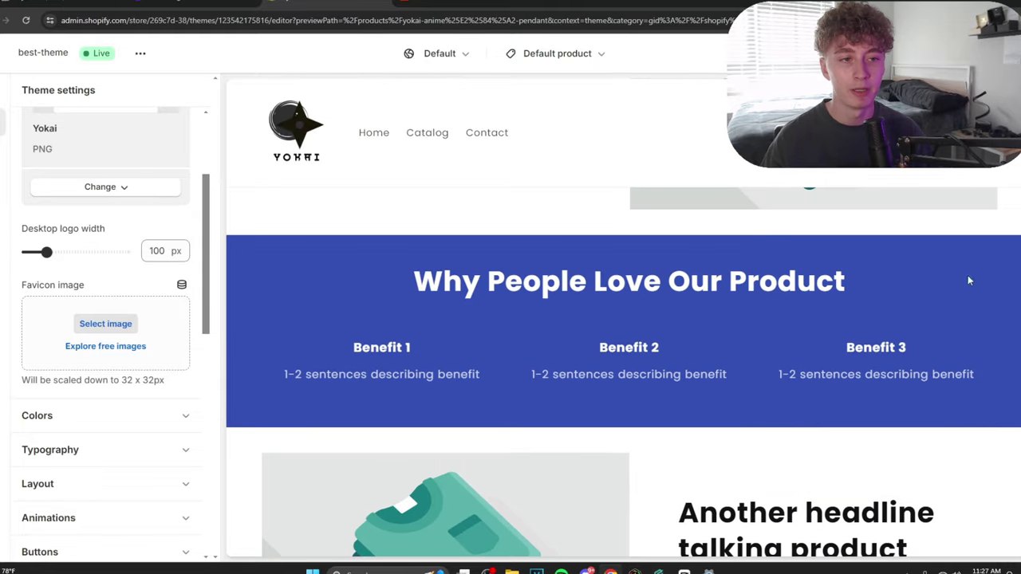
pyautogui.scroll(3, 483, 348)
pyautogui.scroll(-3, 482, 348)
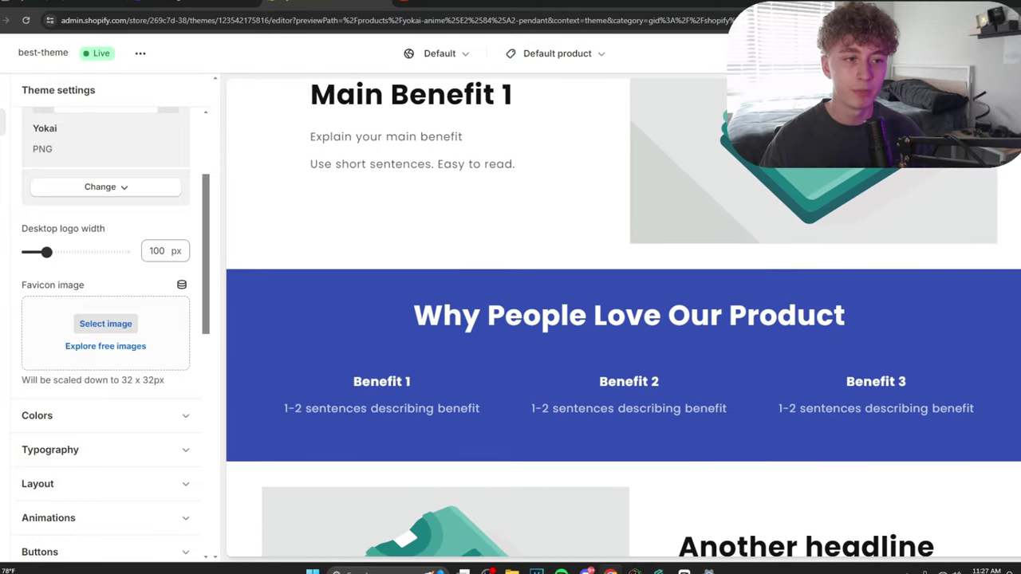
pyautogui.scroll(10, 285, 165)
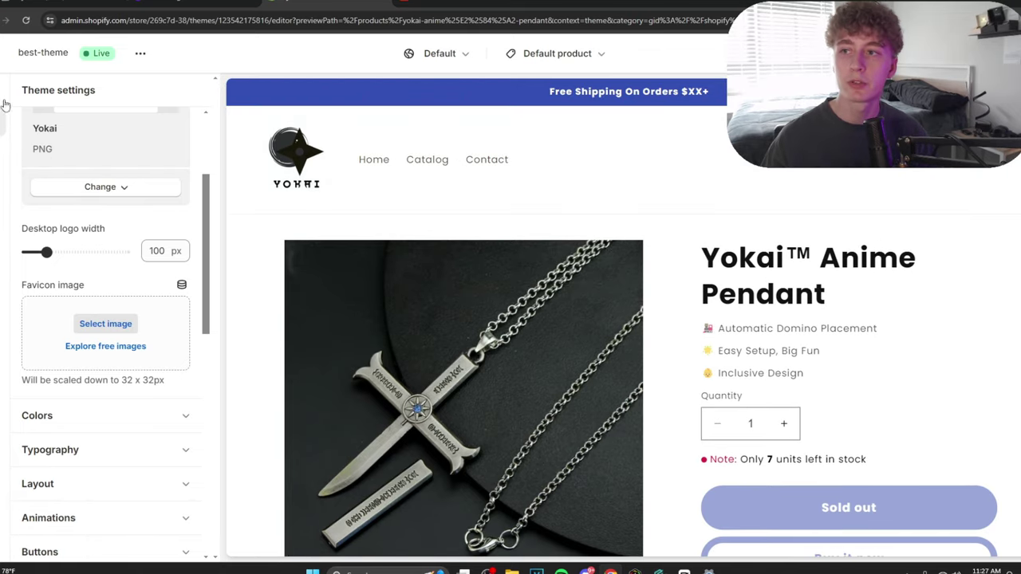
# Open color Scheme 1 in the theme settings for editing and clear its solid button background color.
pyautogui.scroll(-5, 91, 257)
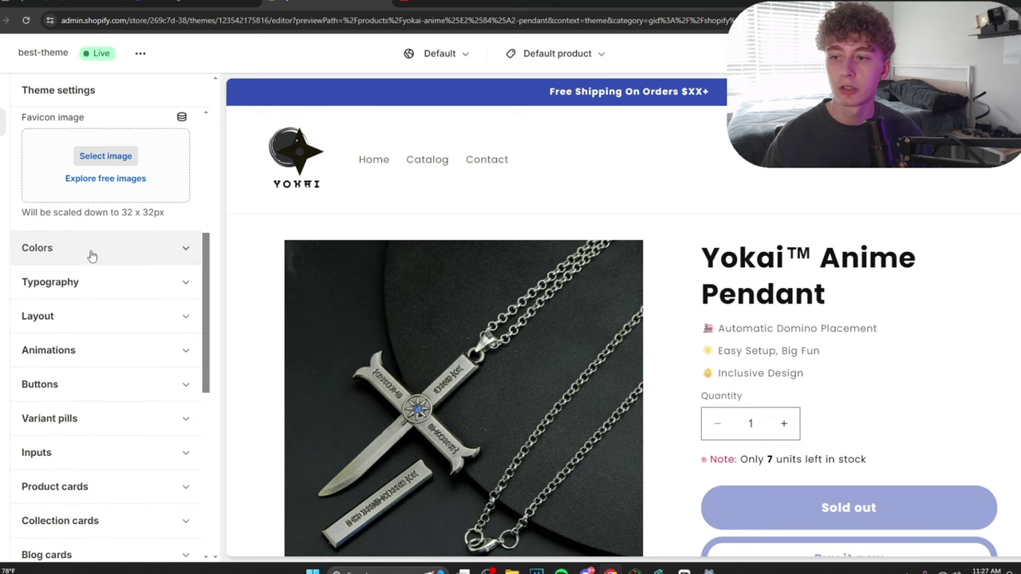
pyautogui.scroll(4, 98, 288)
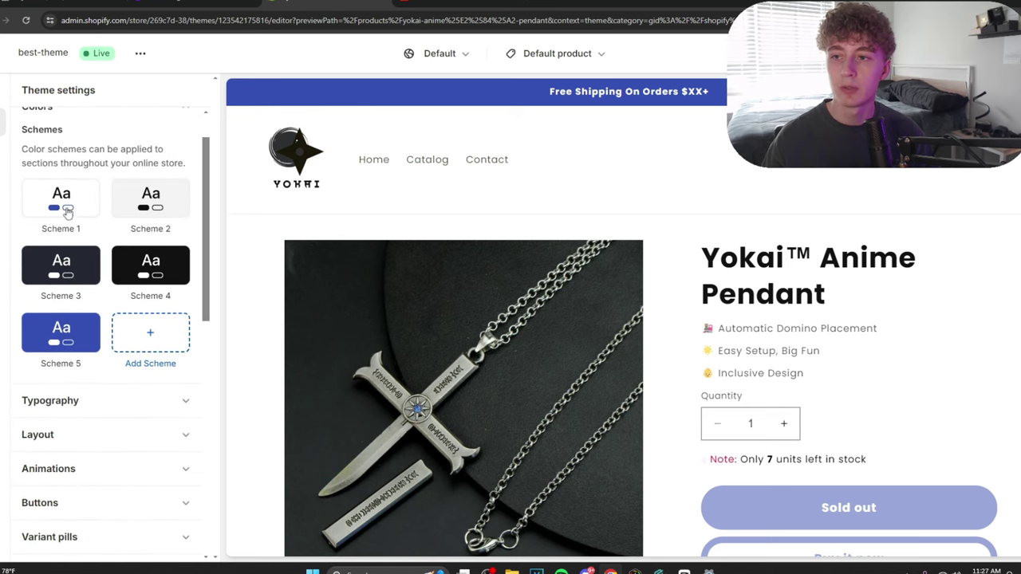
pyautogui.click(64, 204)
pyautogui.click(36, 355)
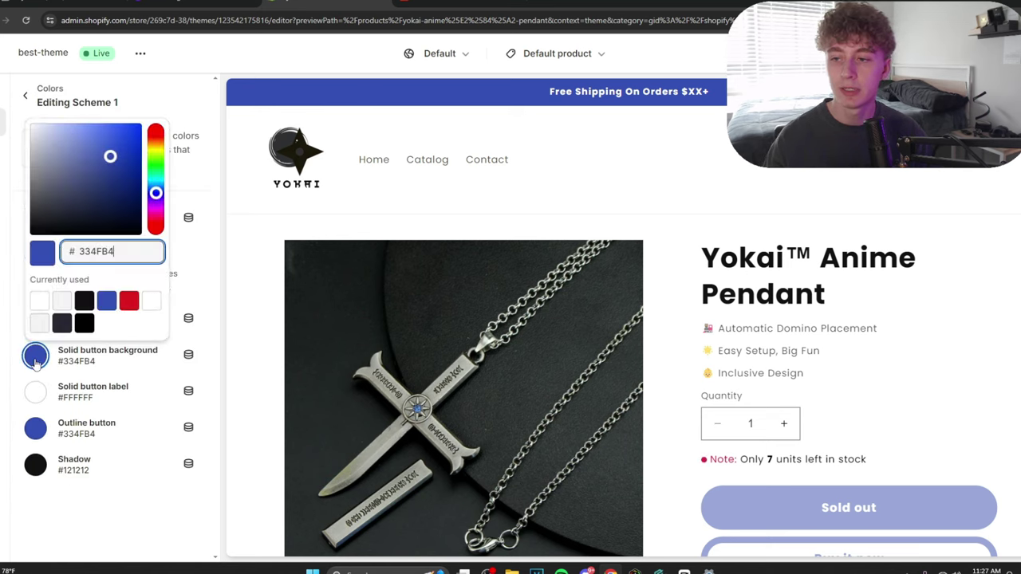
pyautogui.doubleClick(105, 252)
pyautogui.press('BackSpace')
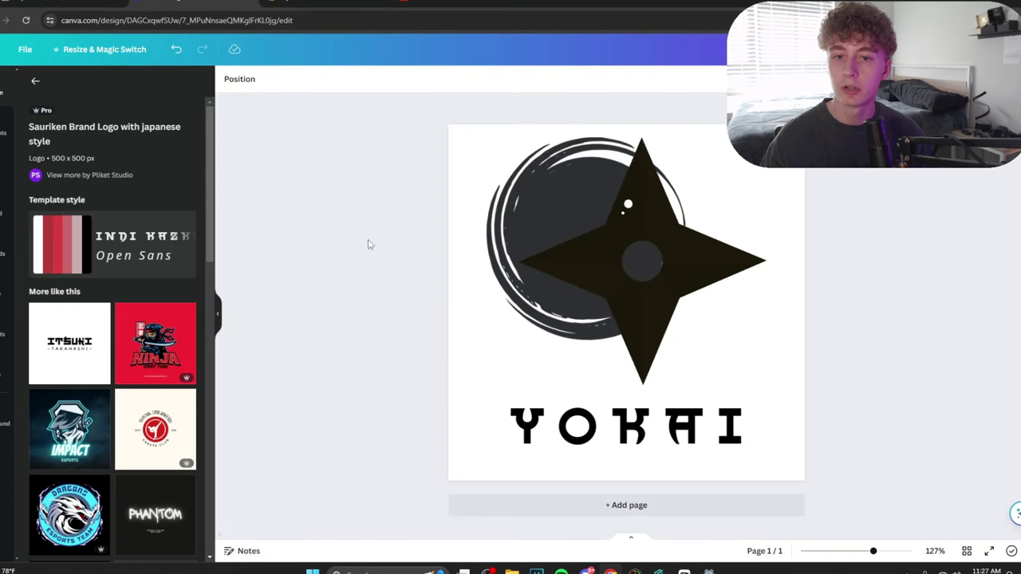
# Switch to Canva and copy the hex color code #2E3032 of the logo's brushed circle.
pyautogui.click(516, 184)
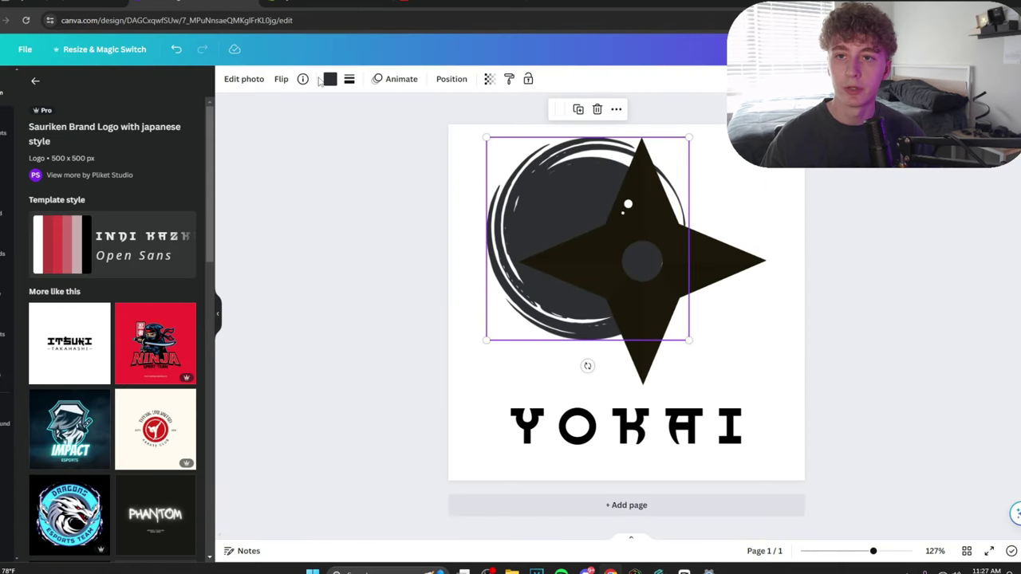
pyautogui.click(329, 79)
pyautogui.click(35, 147)
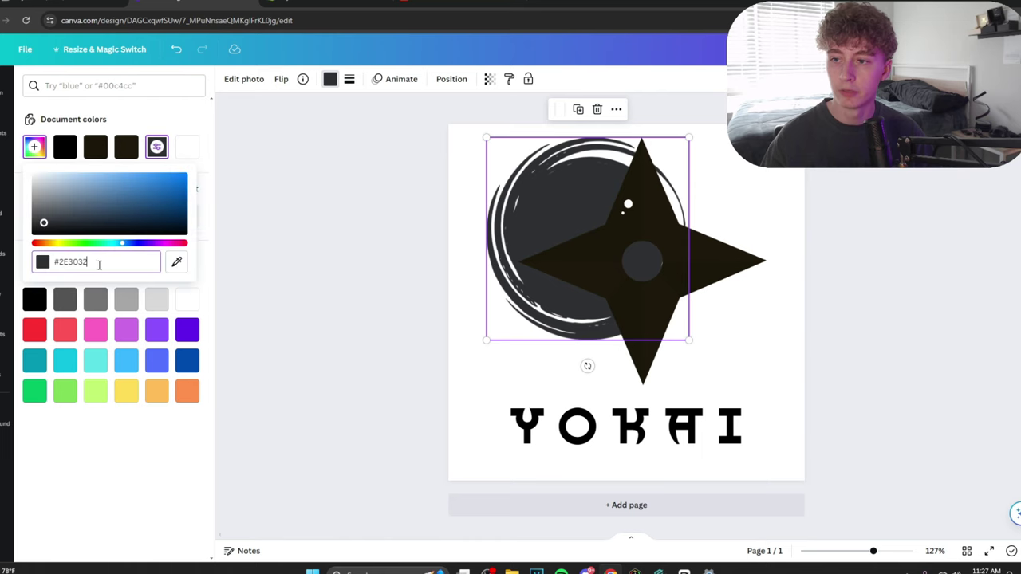
pyautogui.hotkey('ctrl', 'a')
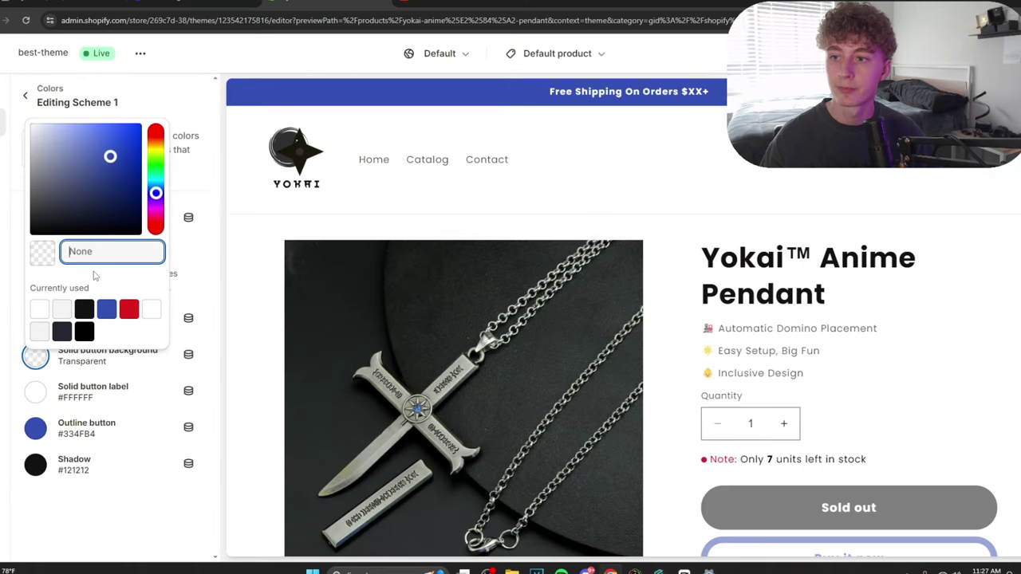
# In Shopify, set Scheme 1's solid button background and outline button colors to #2E3032.
pyautogui.write('2E3032')
pyautogui.click(114, 495)
pyautogui.click(36, 431)
pyautogui.hotkey('ctrl', 'a')
pyautogui.write('2E3032')
pyautogui.click(114, 502)
pyautogui.click(25, 95)
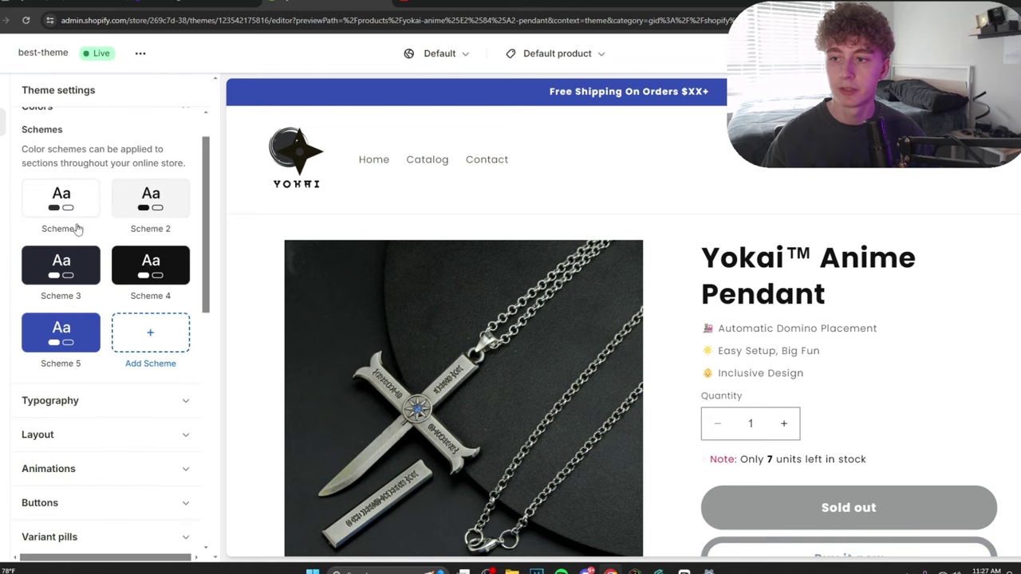
# Set the background and solid button label colors of Scheme 5 to #2E3032.
pyautogui.click(48, 333)
pyautogui.click(35, 217)
pyautogui.hotkey('ctrl', 'a')
pyautogui.write('2E3032')
pyautogui.click(102, 508)
pyautogui.click(35, 391)
pyautogui.hotkey('ctrl', 'a')
pyautogui.write('2E3032')
pyautogui.click(102, 503)
pyautogui.click(25, 95)
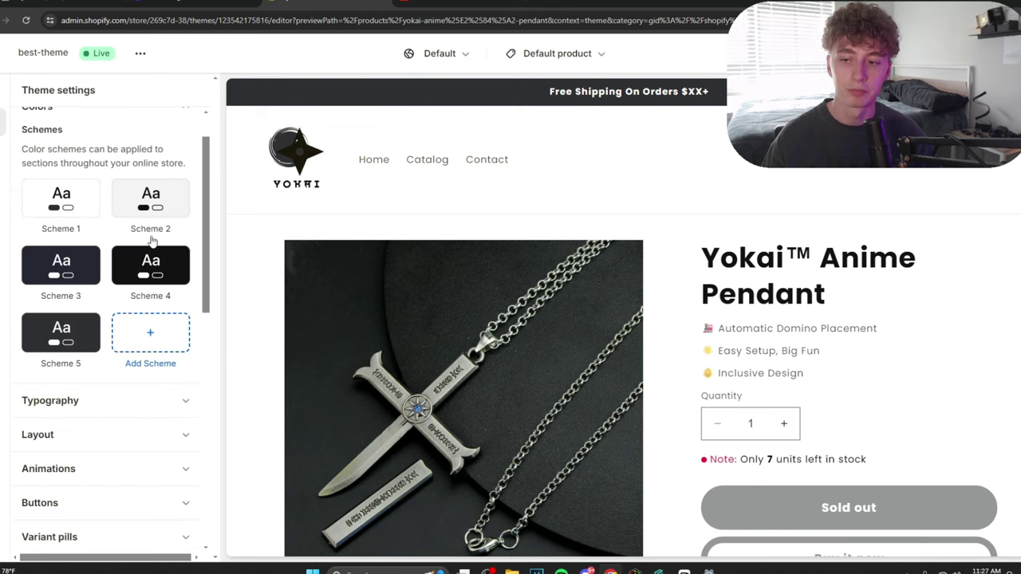
# Check the new colors on the product page preview down to the footer and save the theme.
pyautogui.scroll(-3, 961, 176)
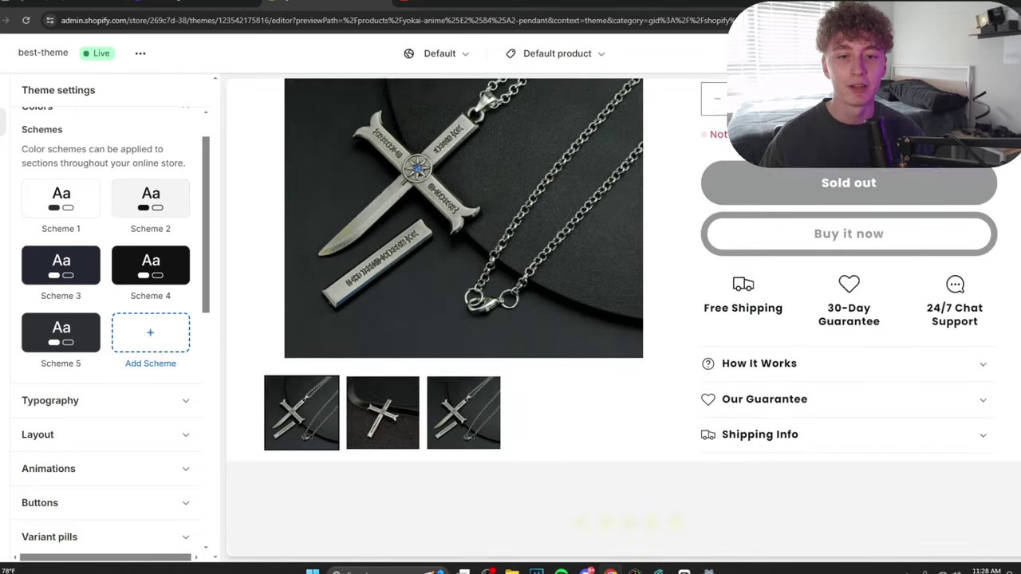
pyautogui.scroll(-15, 623, 319)
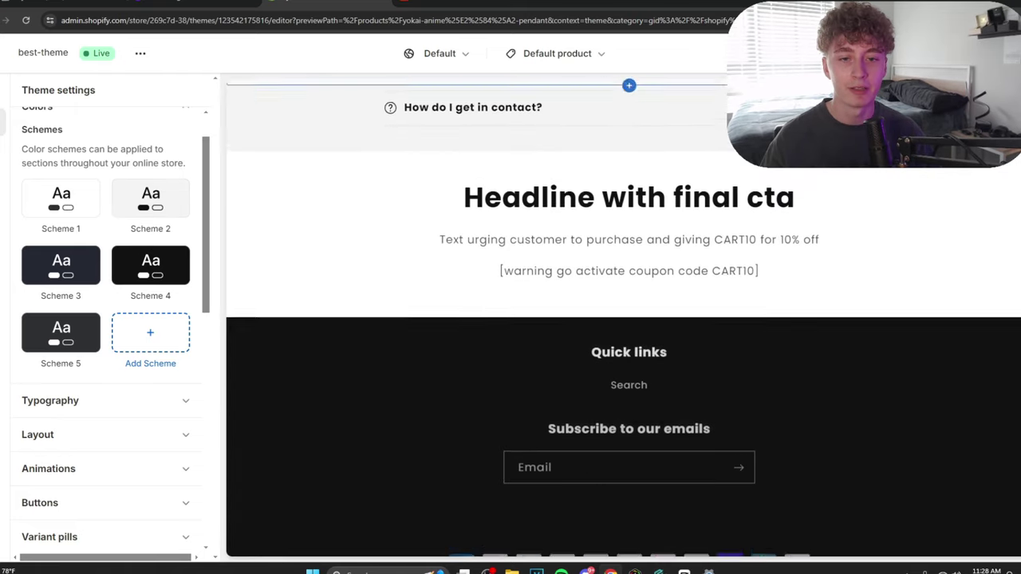
pyautogui.scroll(20, 622, 319)
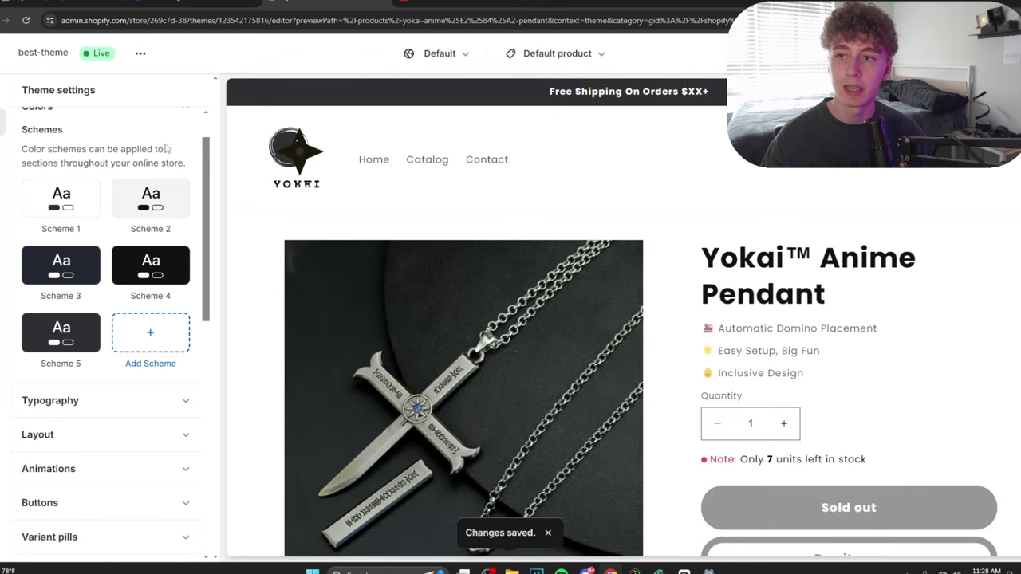
# In the theme's media settings, set the border thickness to 0 px and the corner radius to 28 px.
pyautogui.scroll(-4, 205, 179)
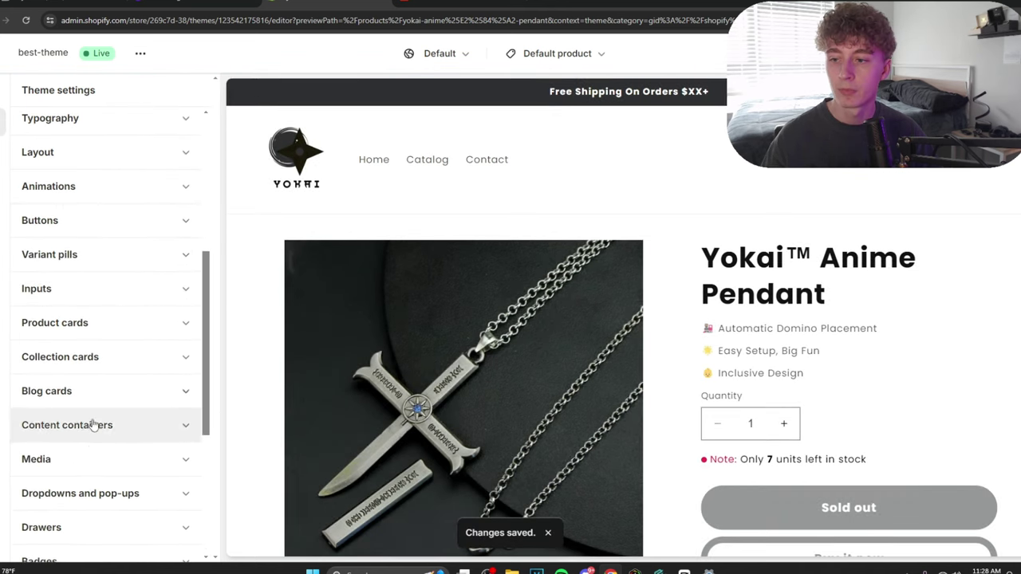
pyautogui.click(92, 459)
pyautogui.scroll(-4, 103, 388)
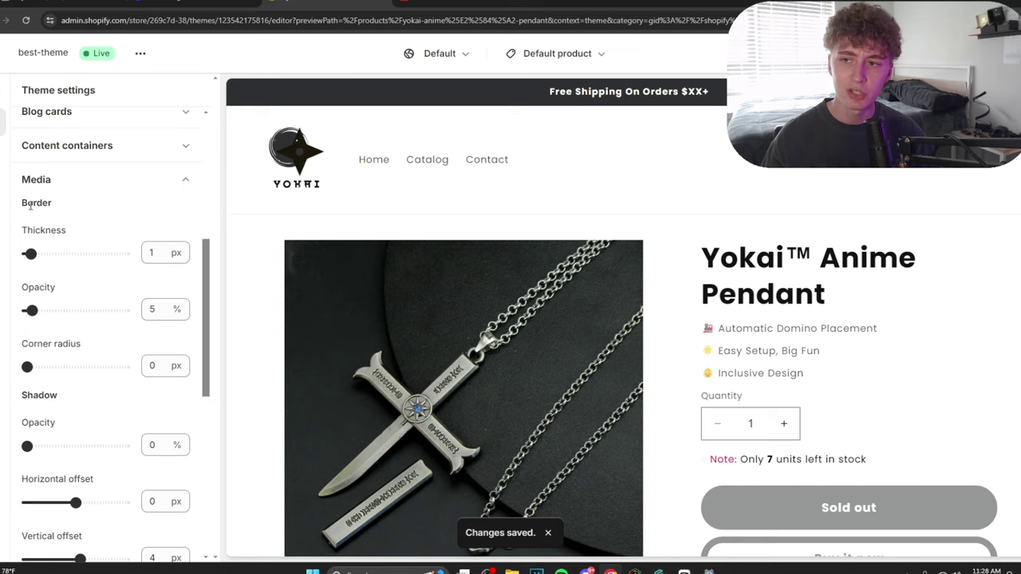
pyautogui.click(27, 255)
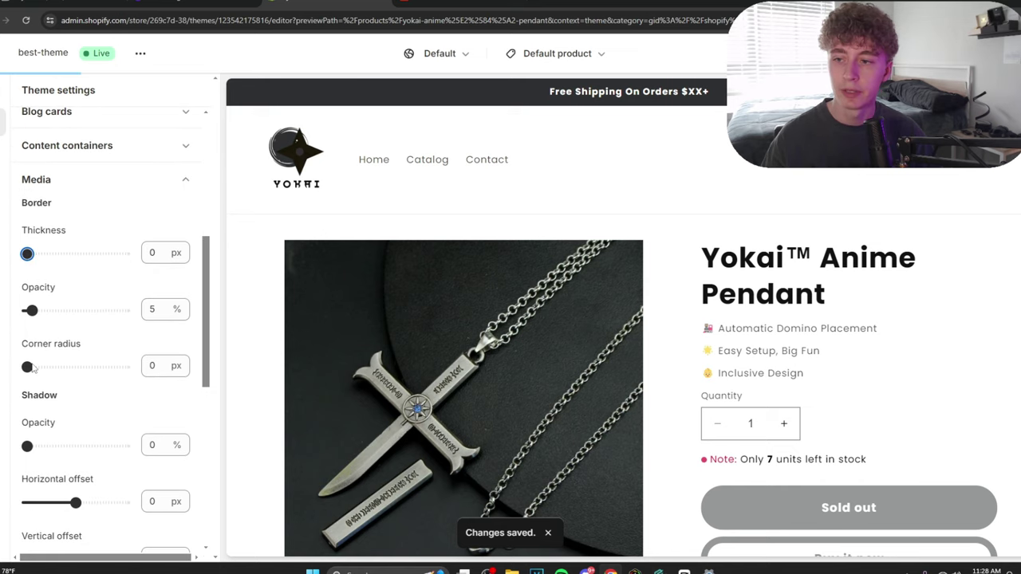
pyautogui.moveTo(28, 367); pyautogui.dragTo(95, 367)
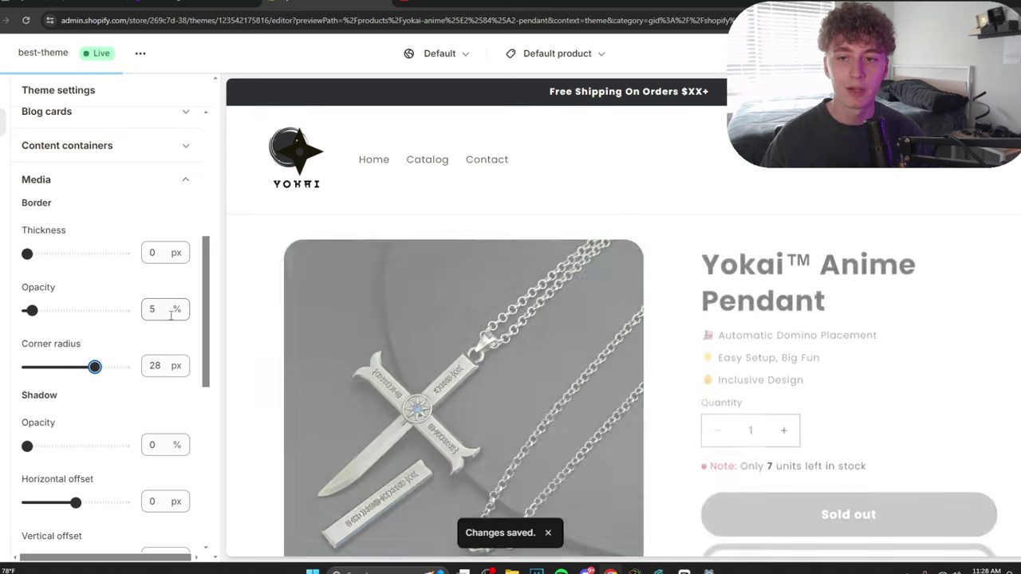
# Examine the rounded media across the product page preview and the emoji benefit lines under the product title.
pyautogui.scroll(-2, 522, 342)
pyautogui.scroll(-10, 620, 444)
pyautogui.scroll(-4, 501, 349)
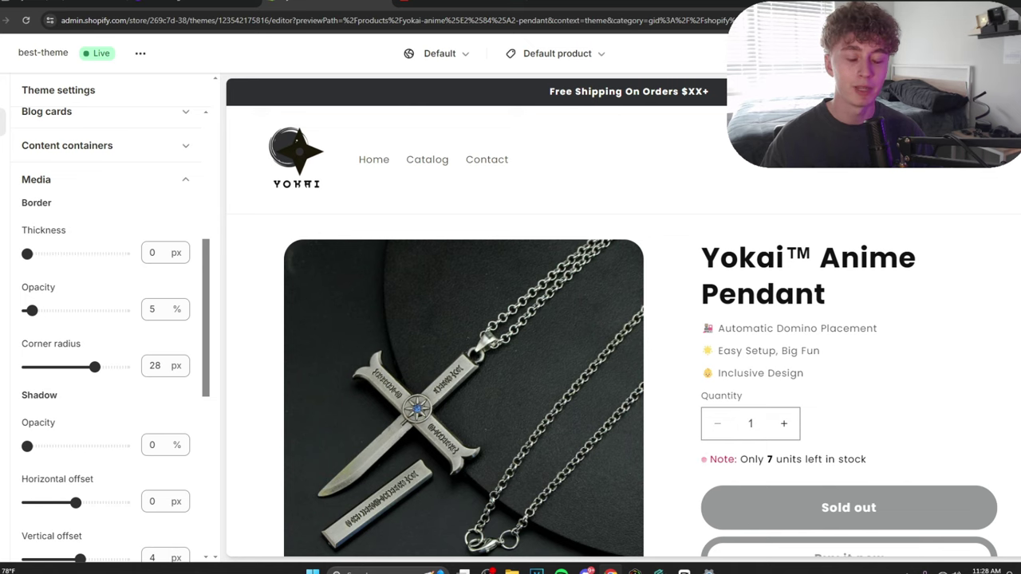
pyautogui.scroll(-9, 623, 319)
pyautogui.scroll(4, 623, 319)
pyautogui.scroll(4, 1005, 224)
pyautogui.moveTo(706, 287); pyautogui.dragTo(827, 331)
pyautogui.click(793, 314)
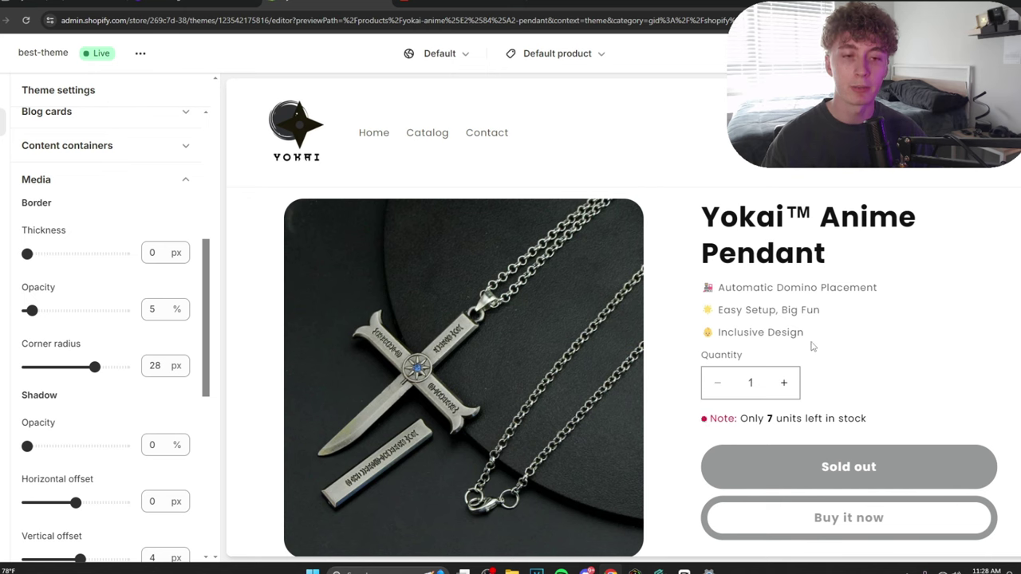
# Search Emojipedia for "gray" and copy the Rock emoji.
pyautogui.hotkey('ctrl', 'Tab')
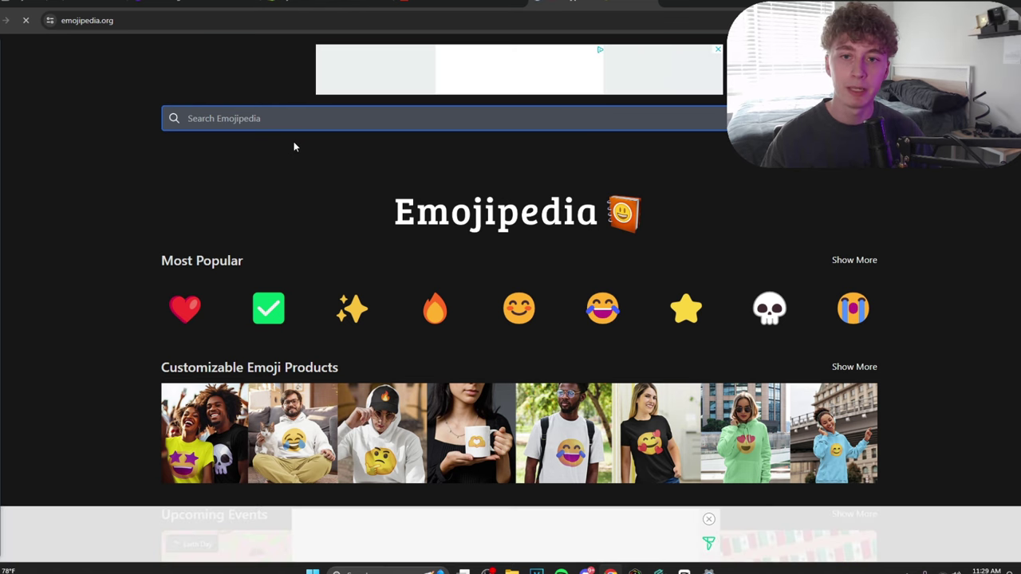
pyautogui.write('gray')
pyautogui.press('Return')
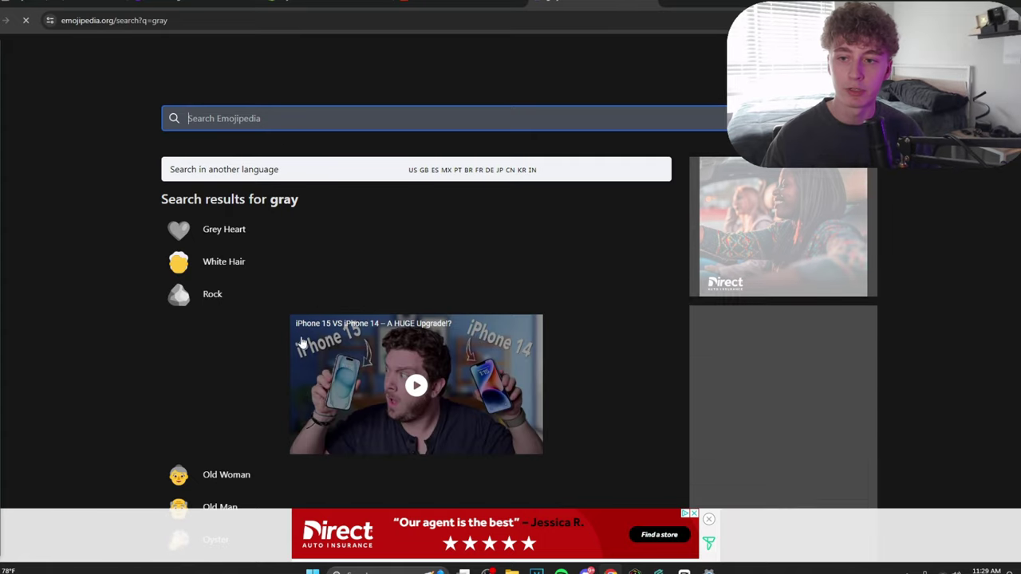
pyautogui.click(178, 293)
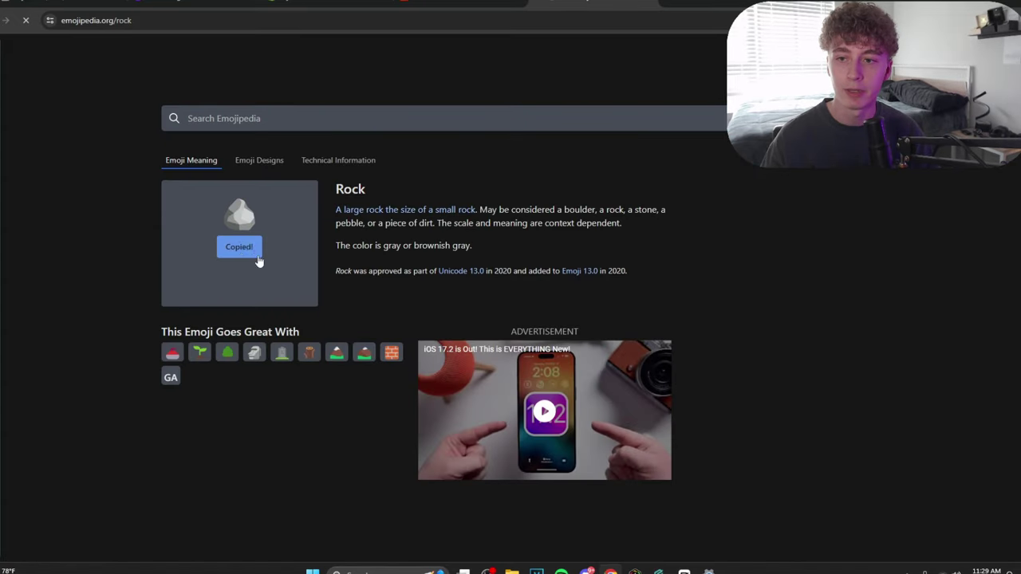
# In the Shopify product template's Custom Liquid block, replace the emoji before "Automatic Domino Placement" with the Rock emoji.
pyautogui.click(345, 6)
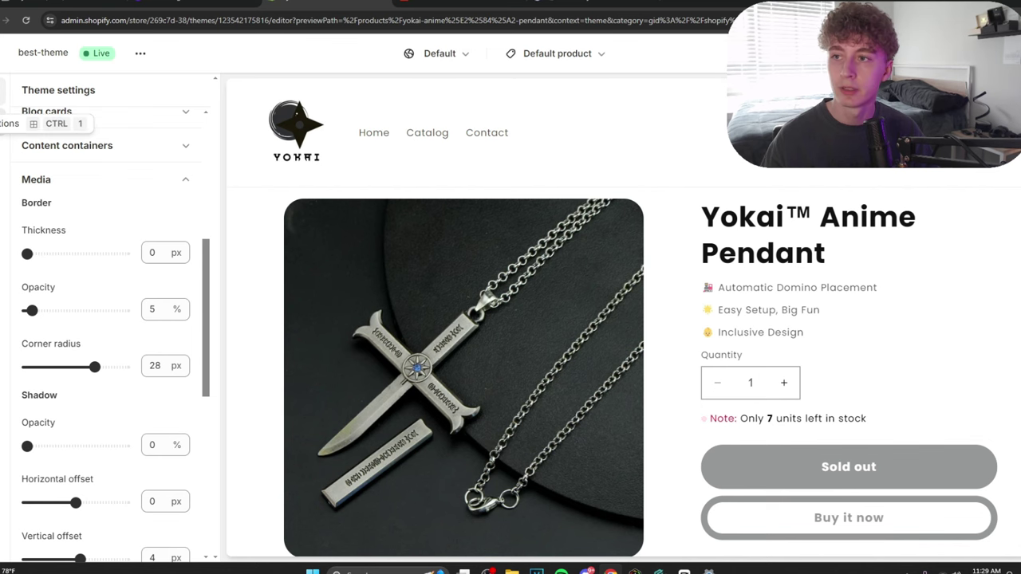
pyautogui.click(3, 89)
pyautogui.click(92, 301)
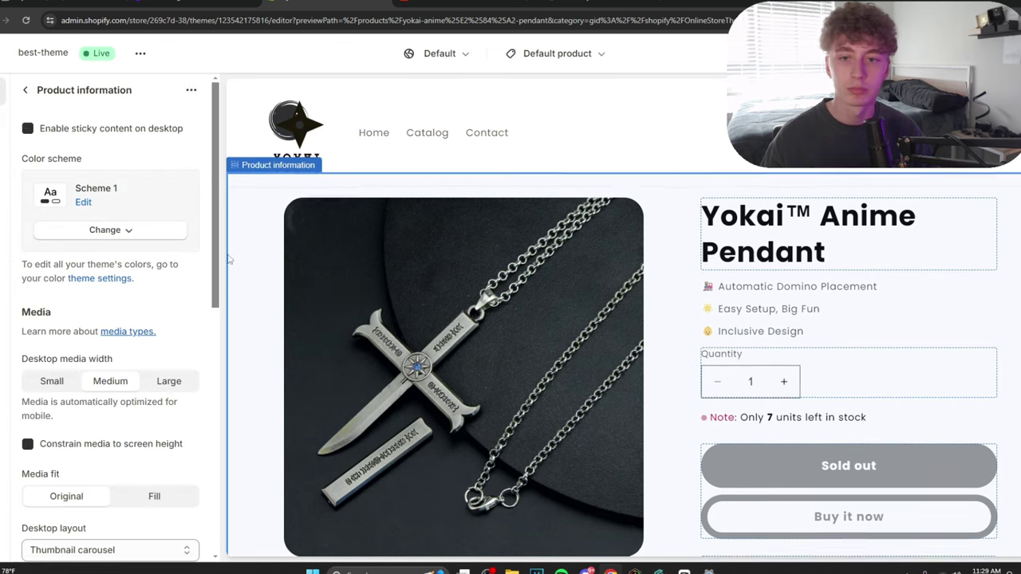
pyautogui.click(26, 89)
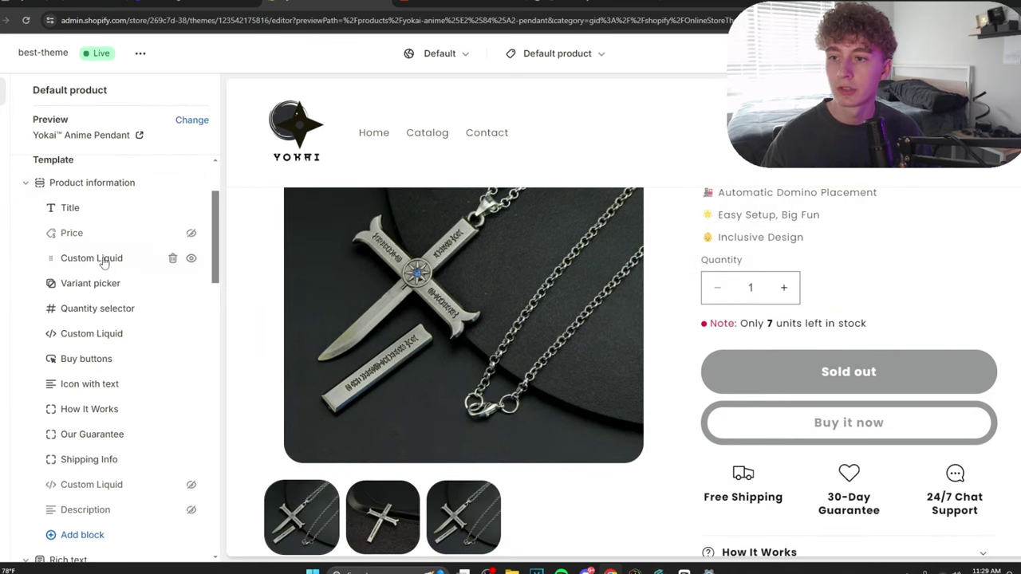
pyautogui.click(52, 257)
pyautogui.click(132, 164)
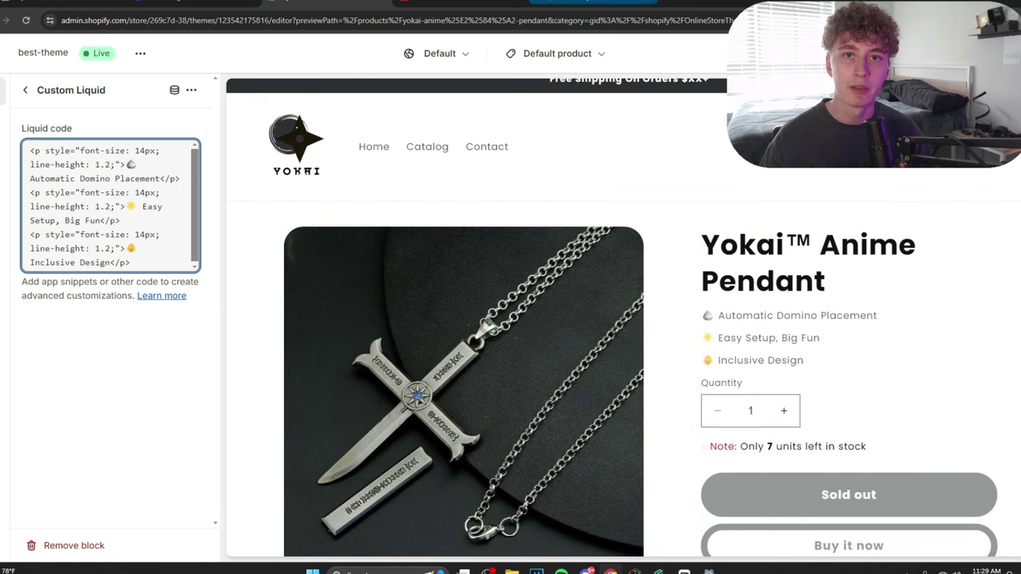
# Return to Emojipedia's "gray" search results and copy the Grey Heart emoji.
pyautogui.hotkey('ctrl', 'Tab')
pyautogui.scroll(-1, 420, 229)
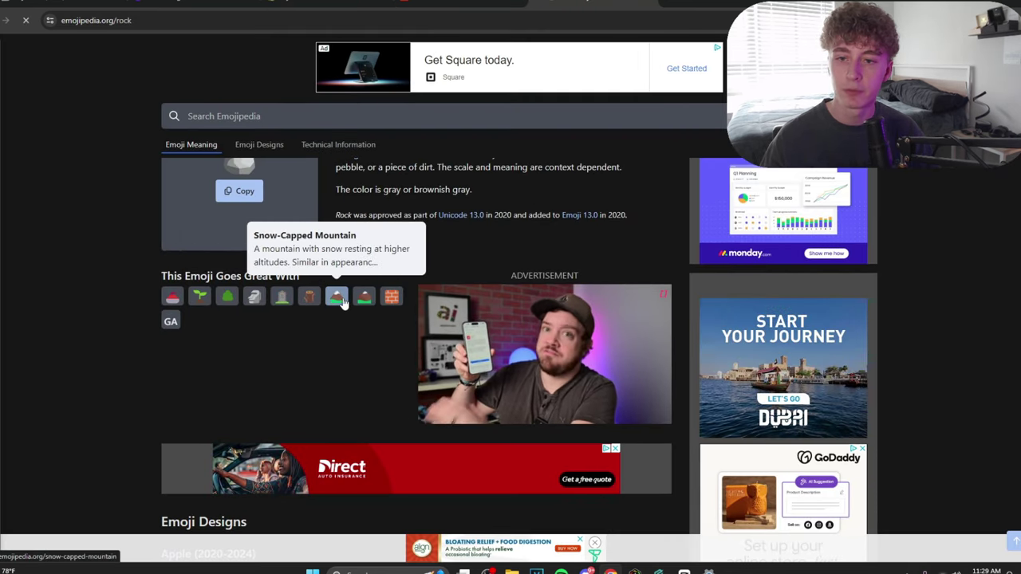
pyautogui.scroll(1, 343, 287)
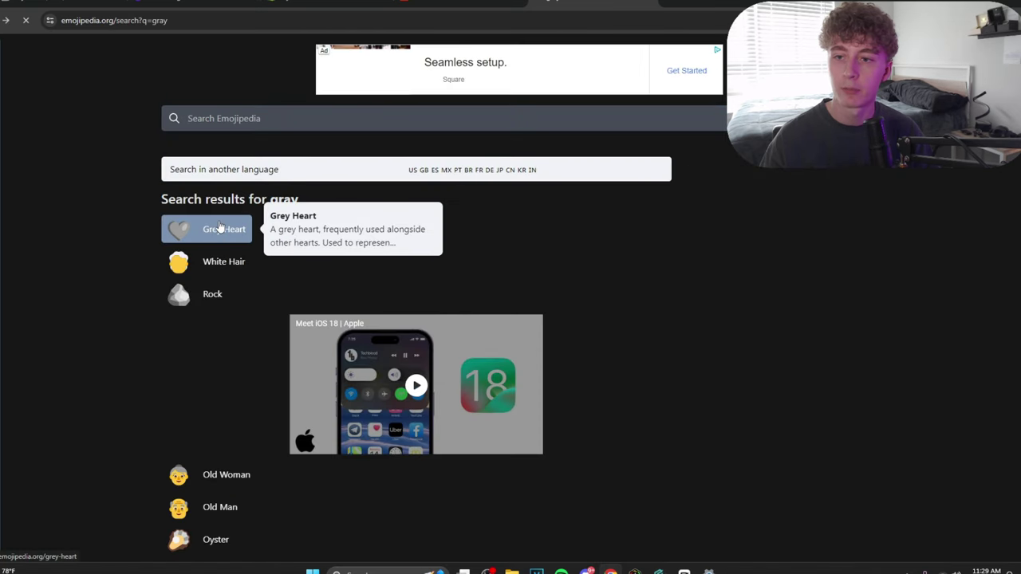
pyautogui.click(217, 232)
pyautogui.click(245, 246)
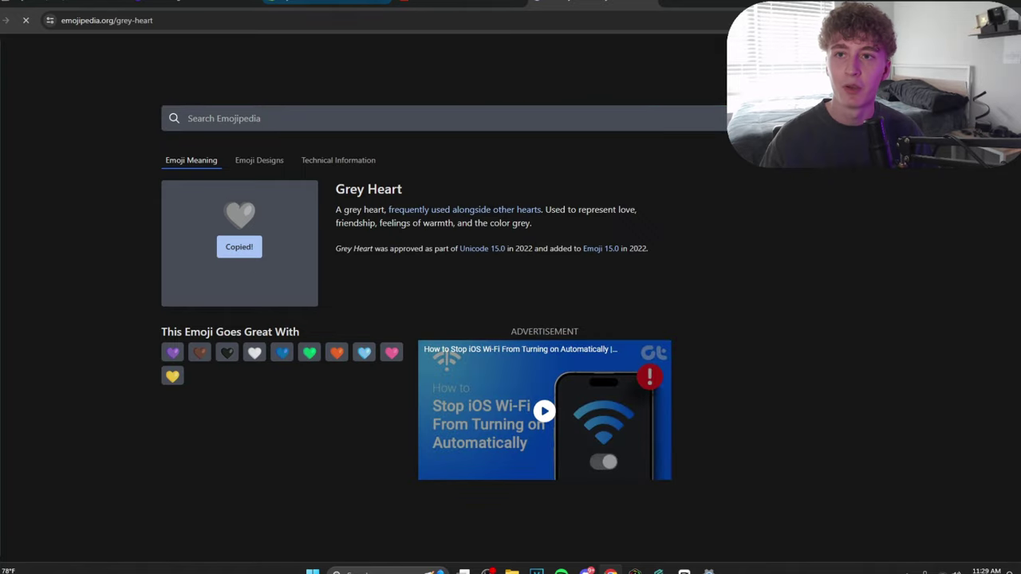
# Paste the Grey Heart emoji into the Custom Liquid code in Shopify and search Emojipedia for "grey".
pyautogui.click(327, 3)
pyautogui.hotkey('ctrl', 'v')
pyautogui.click(559, 3)
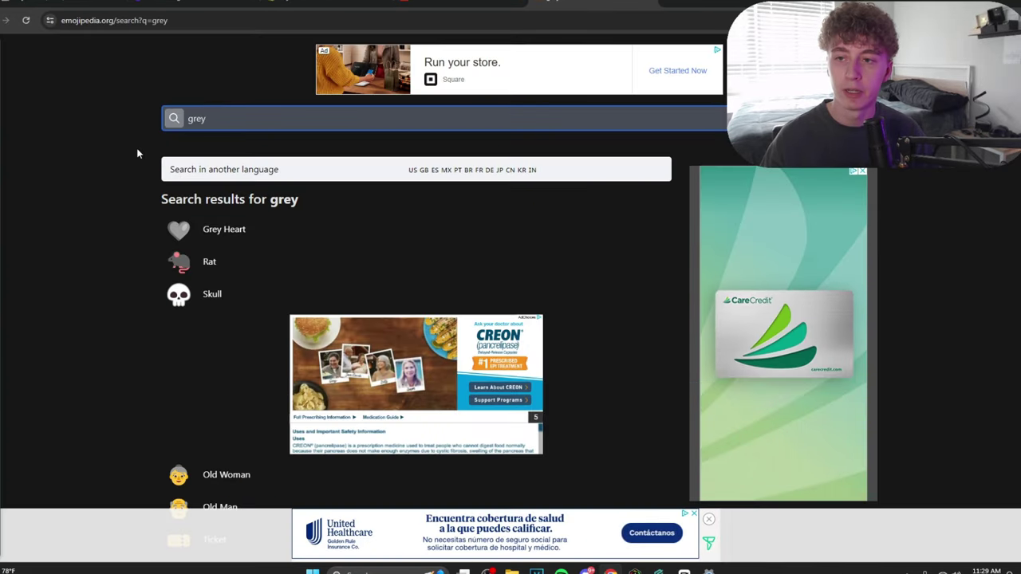
# Look through Emojipedia's "grey" results, open the Skull emoji's page and copy the emoji.
pyautogui.scroll(-2, 189, 207)
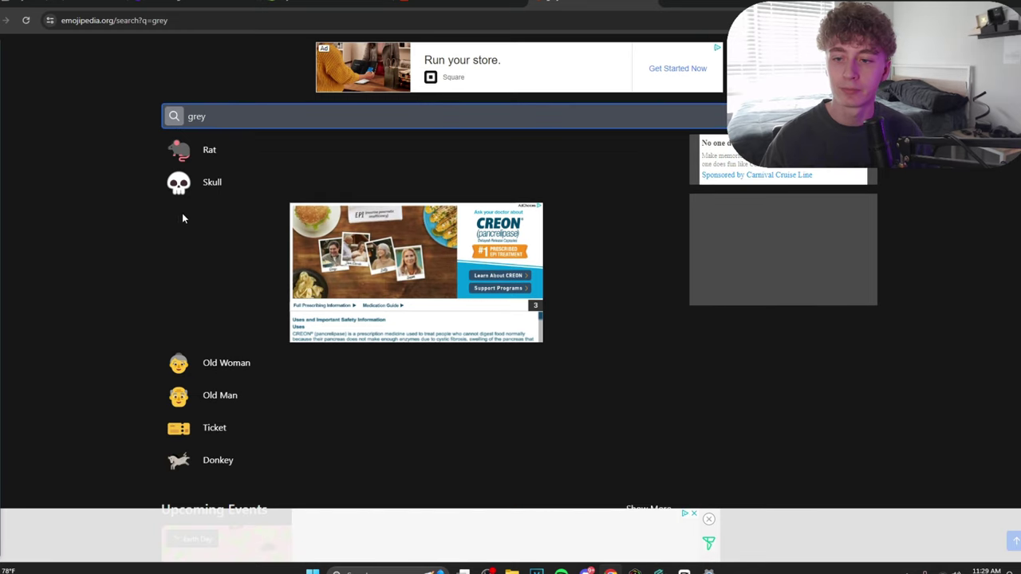
pyautogui.scroll(-2, 191, 217)
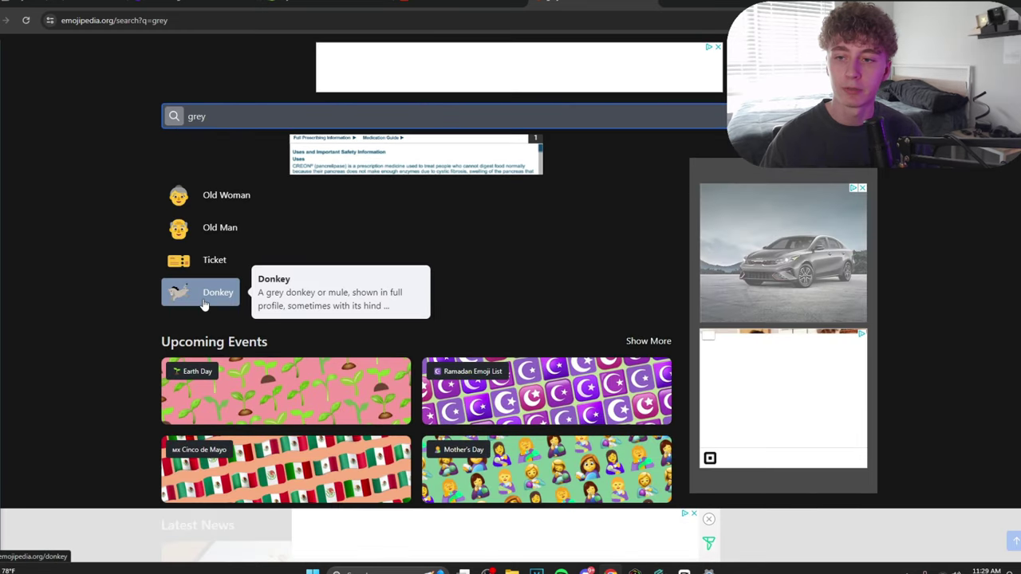
pyautogui.scroll(-1, 198, 288)
pyautogui.scroll(2, 195, 280)
pyautogui.scroll(3, 194, 279)
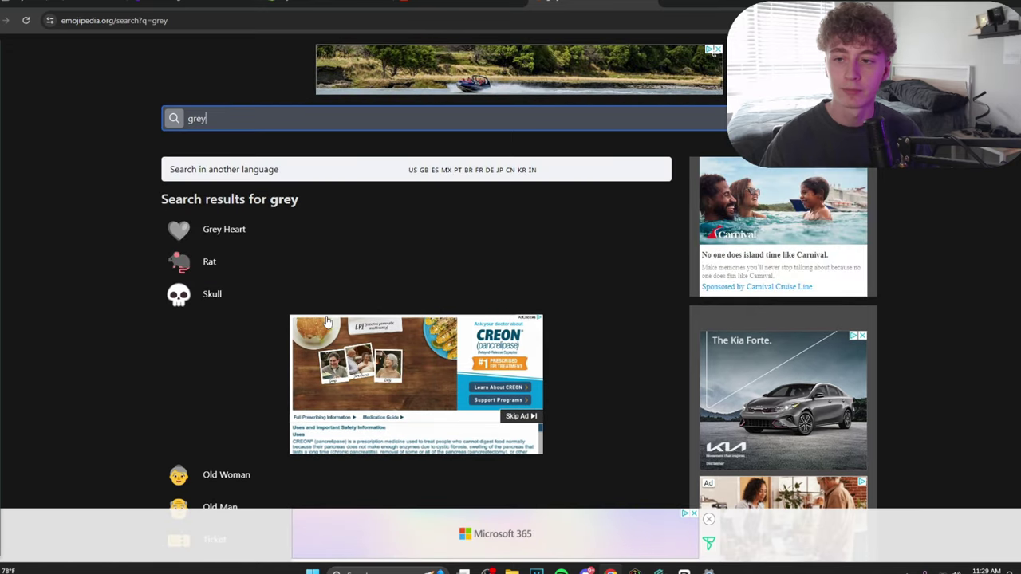
pyautogui.click(212, 306)
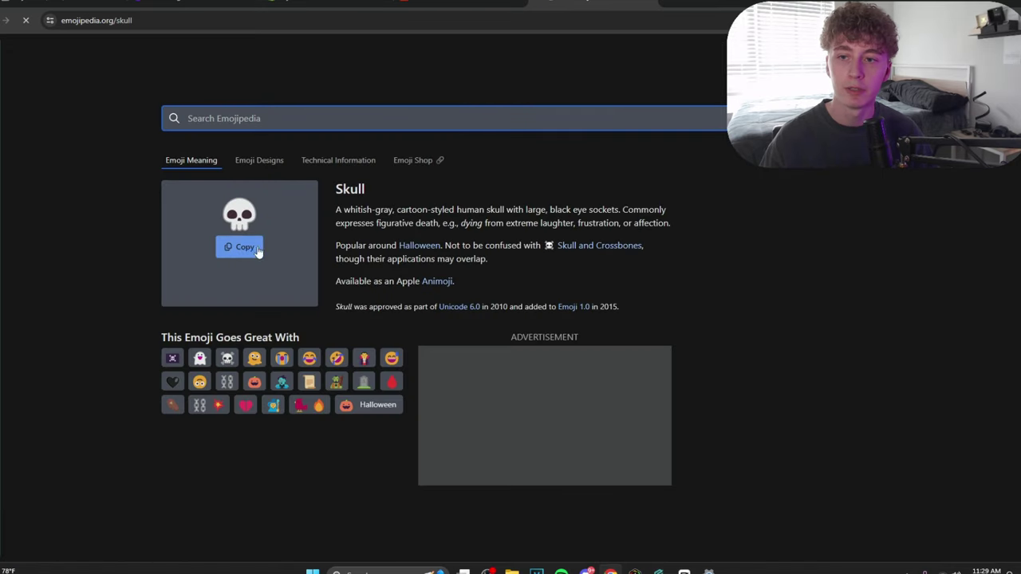
pyautogui.click(241, 246)
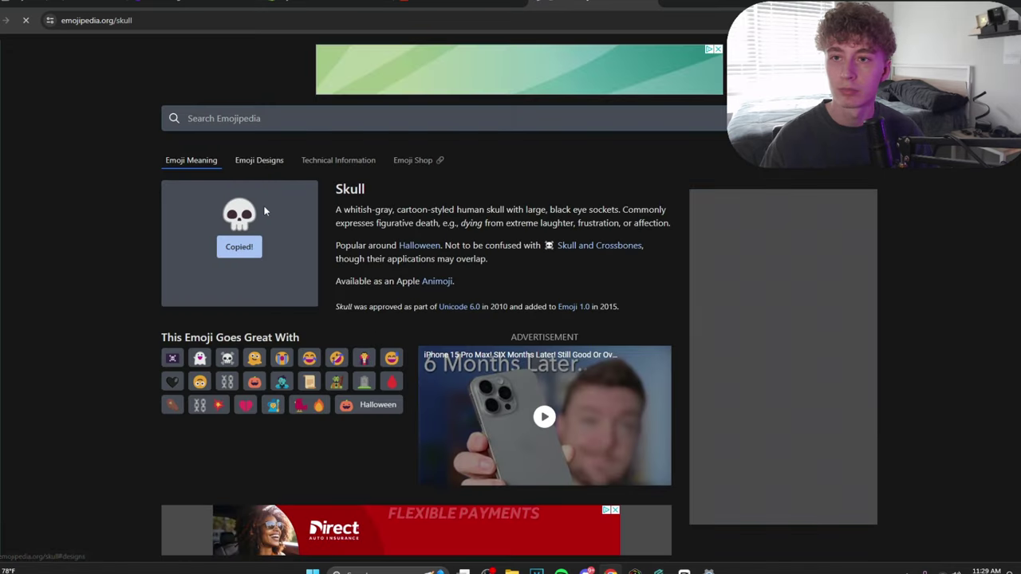
# Copy the related Chains emoji and use it before "Easy Setup, Big Fun" in Shopify's Custom Liquid code, saving the template.
pyautogui.click(227, 381)
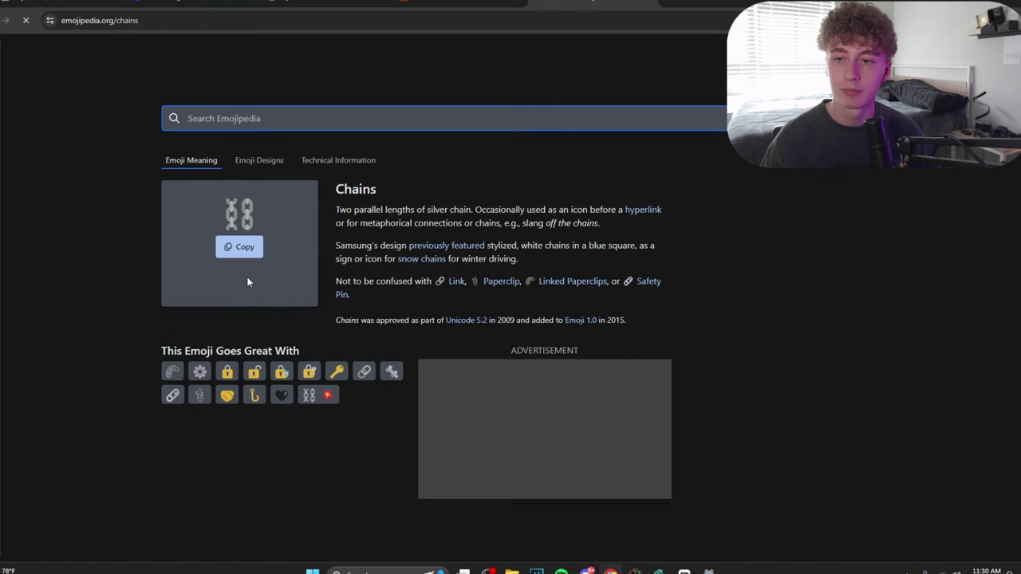
pyautogui.click(231, 252)
pyautogui.hotkey('ctrl', 'Tab')
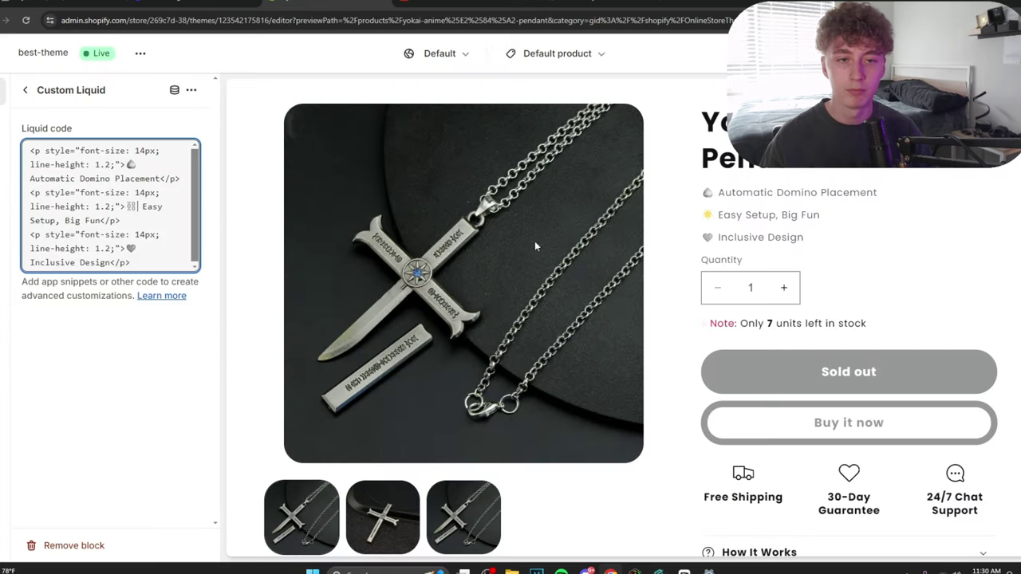
pyautogui.click(580, 236)
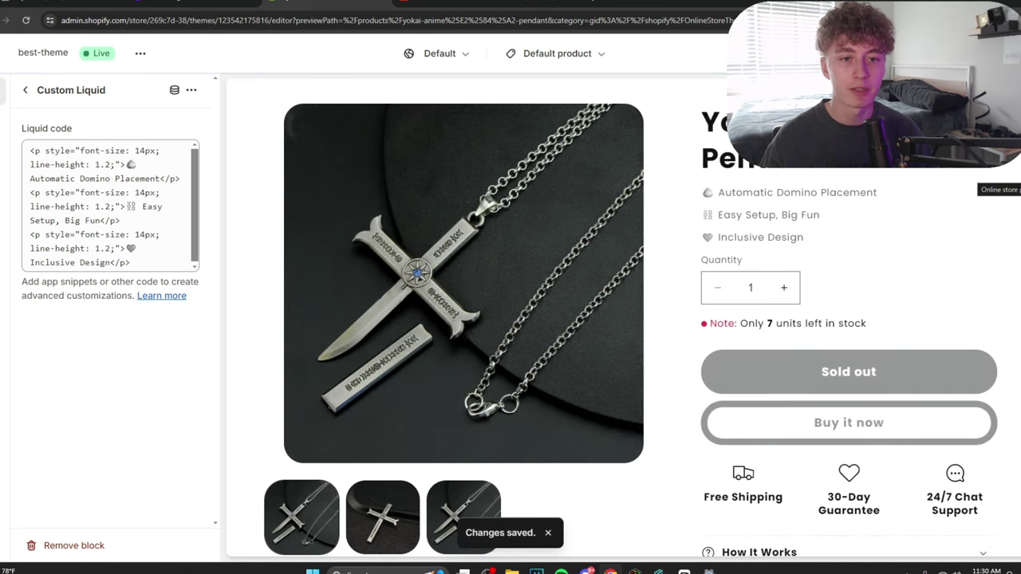
# Look over the product page preview, exit the theme editor and open the default theme content of best-theme.
pyautogui.scroll(3, 774, 383)
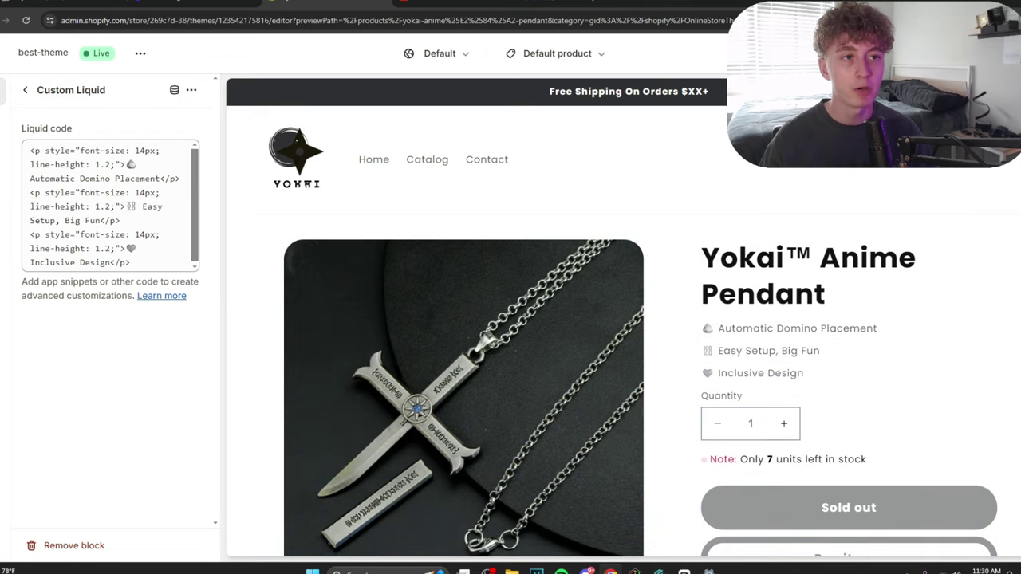
pyautogui.scroll(-10, 932, 205)
pyautogui.scroll(-10, 623, 319)
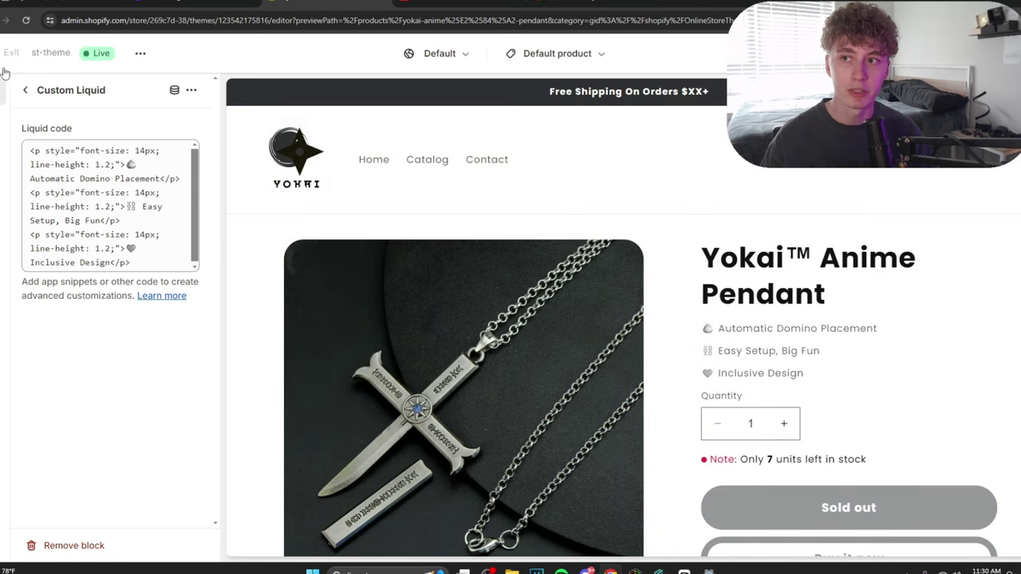
pyautogui.click(12, 52)
pyautogui.scroll(-2, 415, 343)
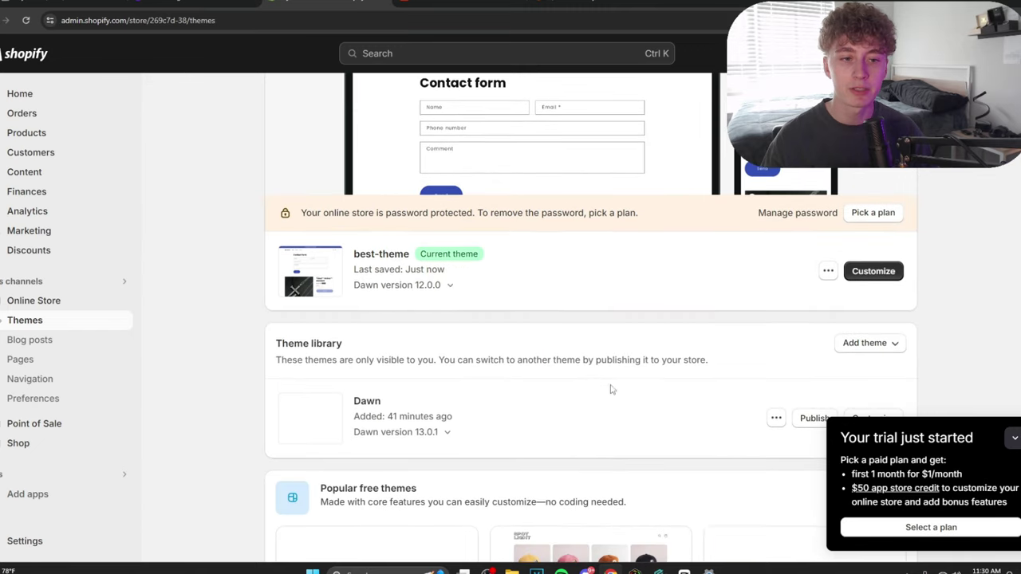
pyautogui.click(828, 271)
pyautogui.click(728, 426)
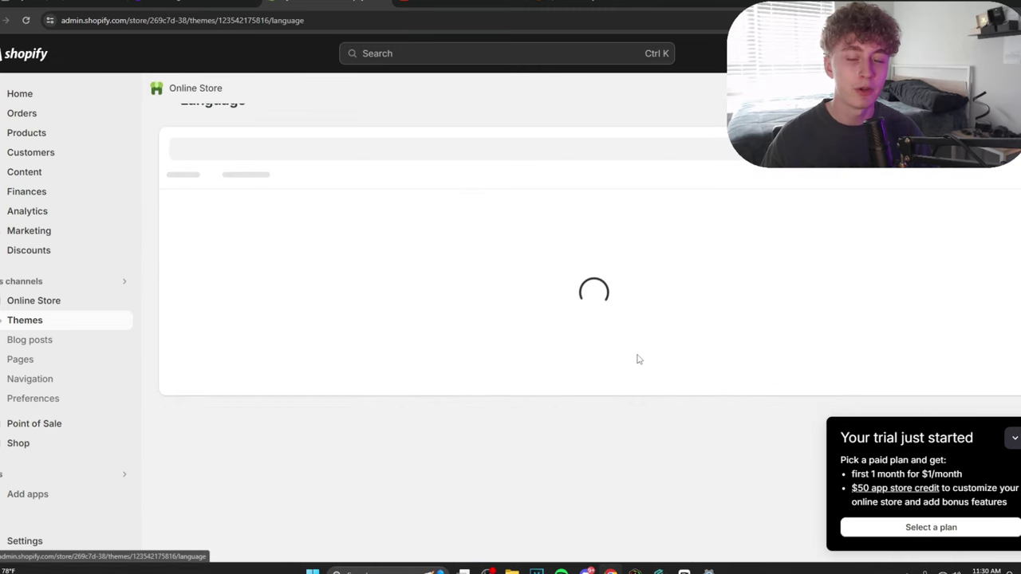
# Search the theme content for "powered by", clear the "Powered by shopify" text under Links and save.
pyautogui.click(262, 180)
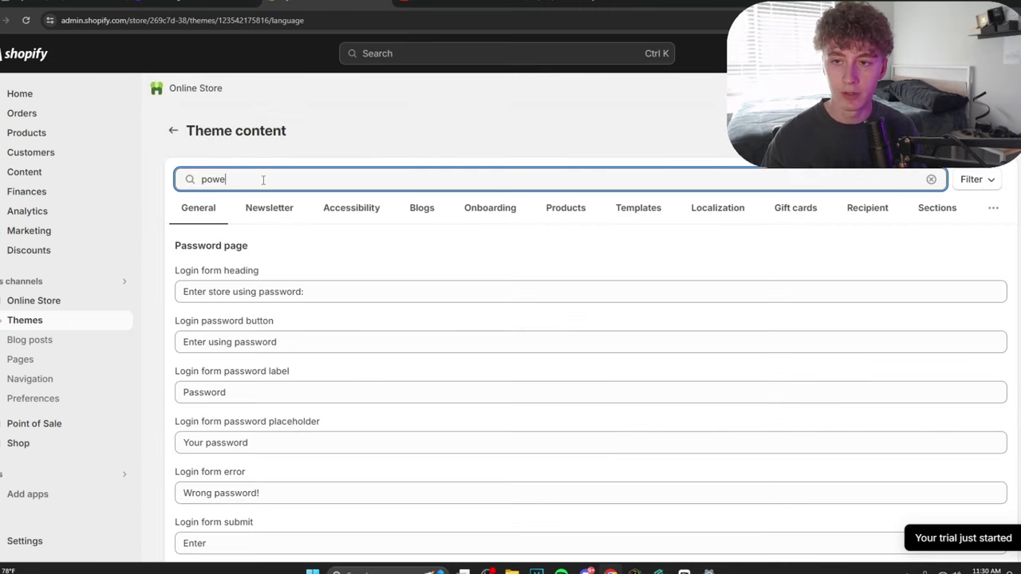
pyautogui.write('poweredby')
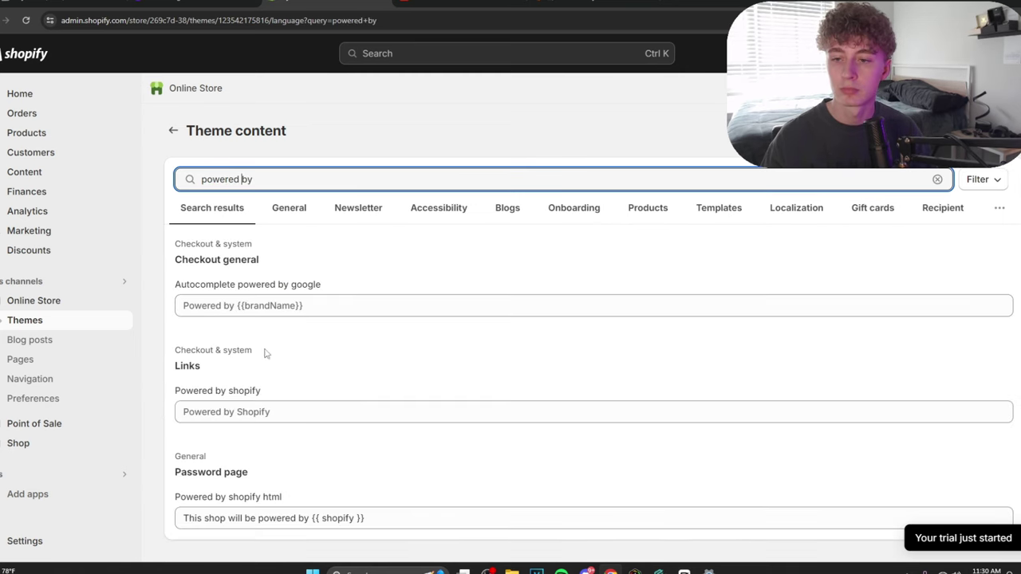
pyautogui.click(267, 412)
pyautogui.hotkey('ctrl', 'a')
pyautogui.press('BackSpace')
pyautogui.click(493, 194)
pyautogui.hotkey('ctrl', 's')
# Search the theme content for "add to cart", change the Add to cart label to "Place in cart" and save.
pyautogui.click(354, 188)
pyautogui.hotkey('ctrl', 'a')
pyautogui.write('a')
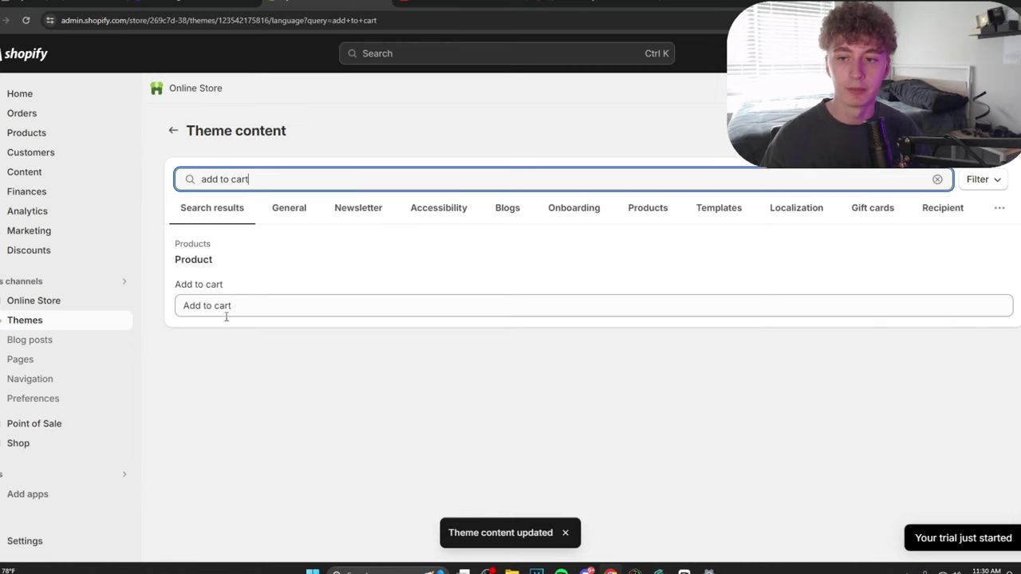
pyautogui.click(241, 305)
pyautogui.hotkey('ctrl', 'a')
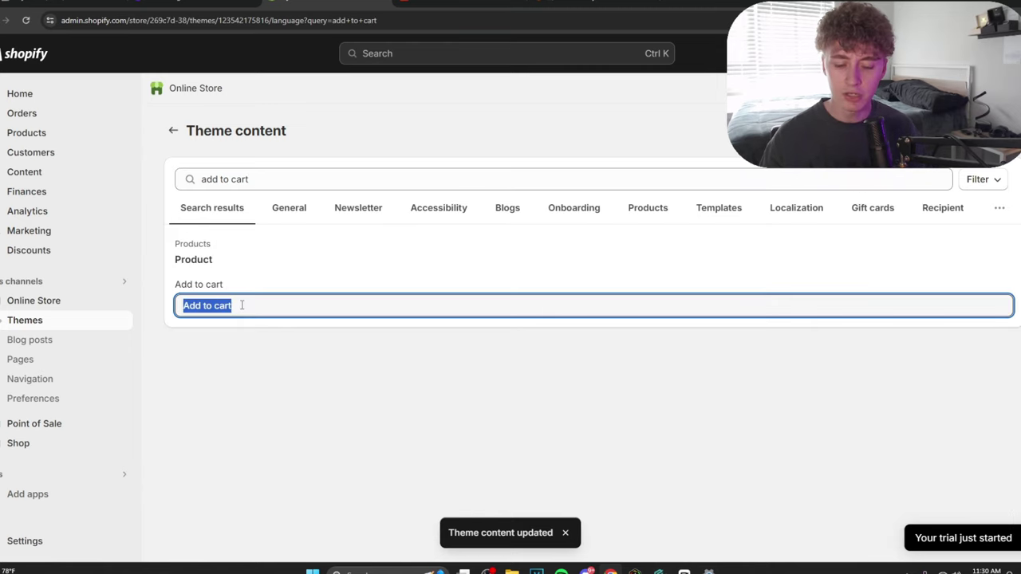
pyautogui.write('Place in cart')
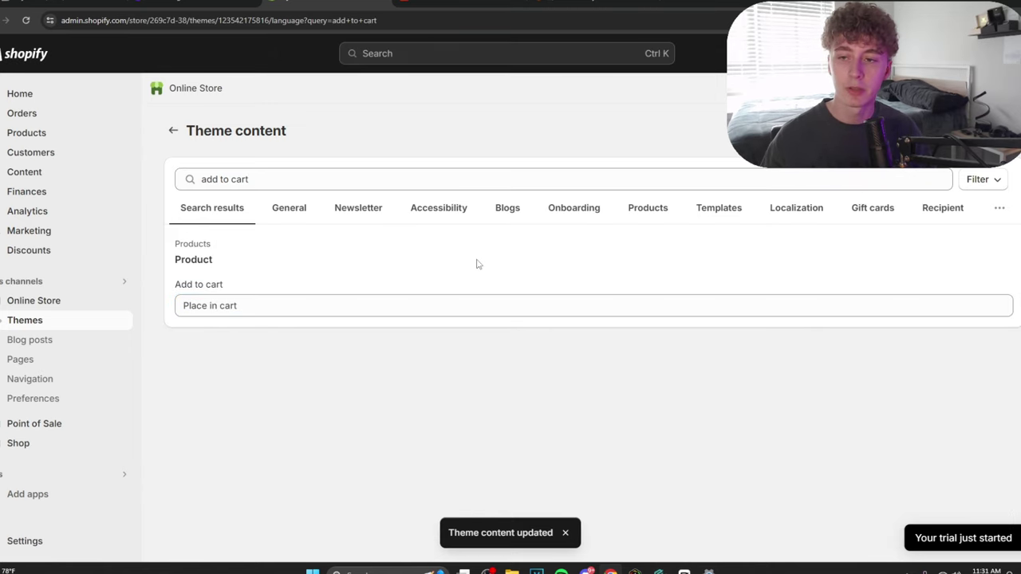
# Search the theme content for "Pay now" and change the Pay now button label to "Place order".
pyautogui.hotkey('ctrl', 'a')
pyautogui.tripleClick(283, 183)
pyautogui.write('Pay')
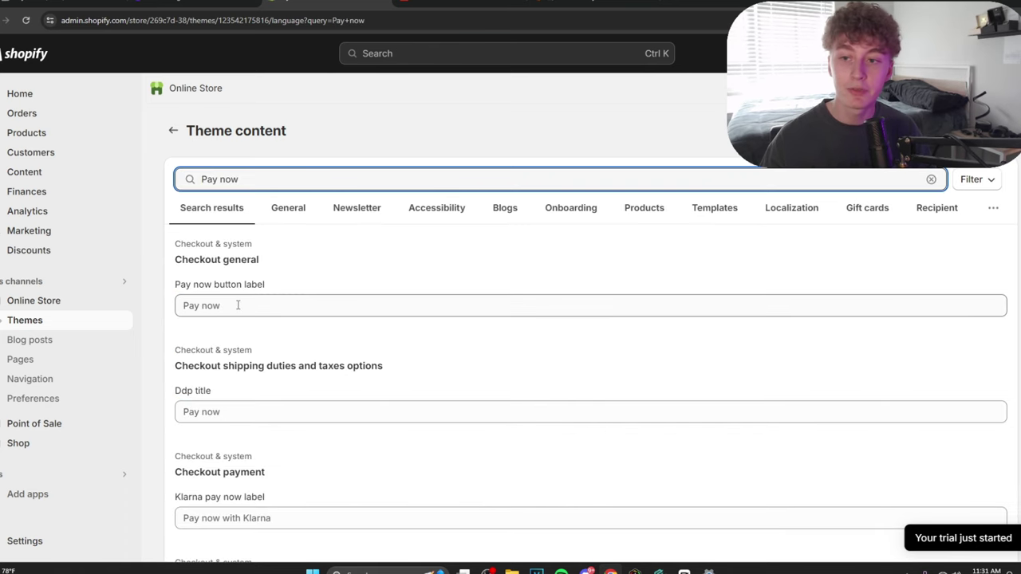
pyautogui.click(241, 306)
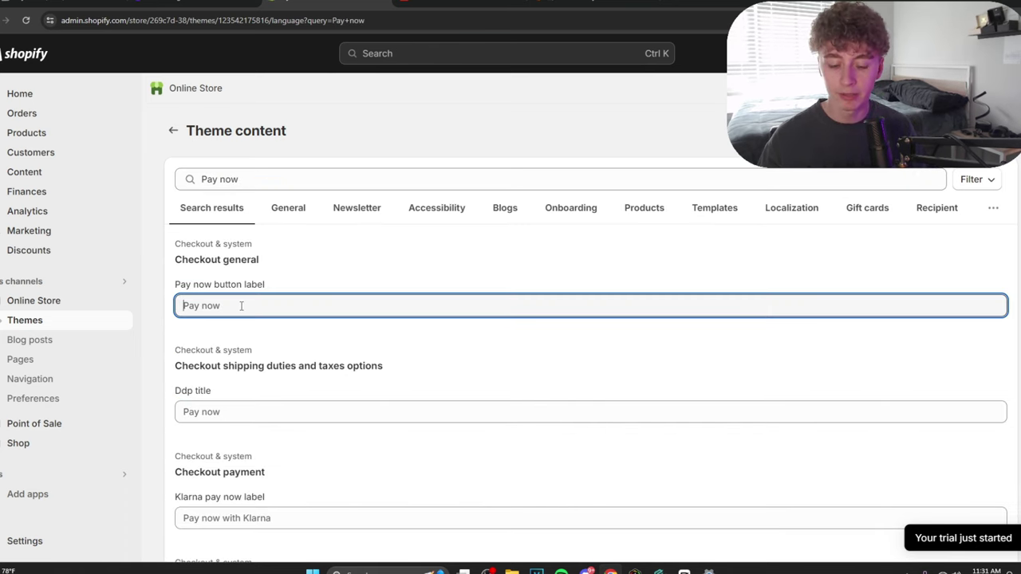
pyautogui.write('Place order')
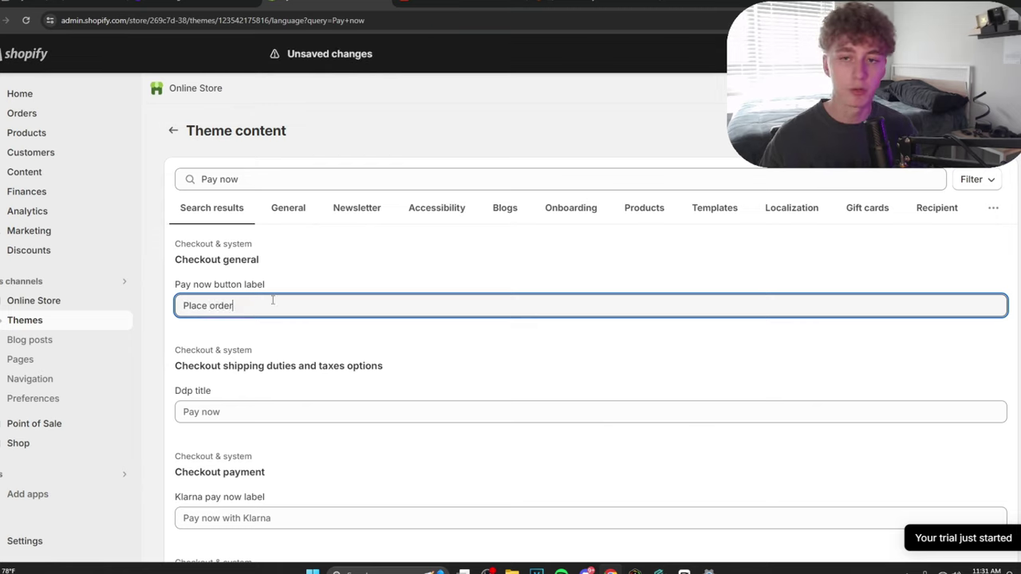
pyautogui.click(396, 251)
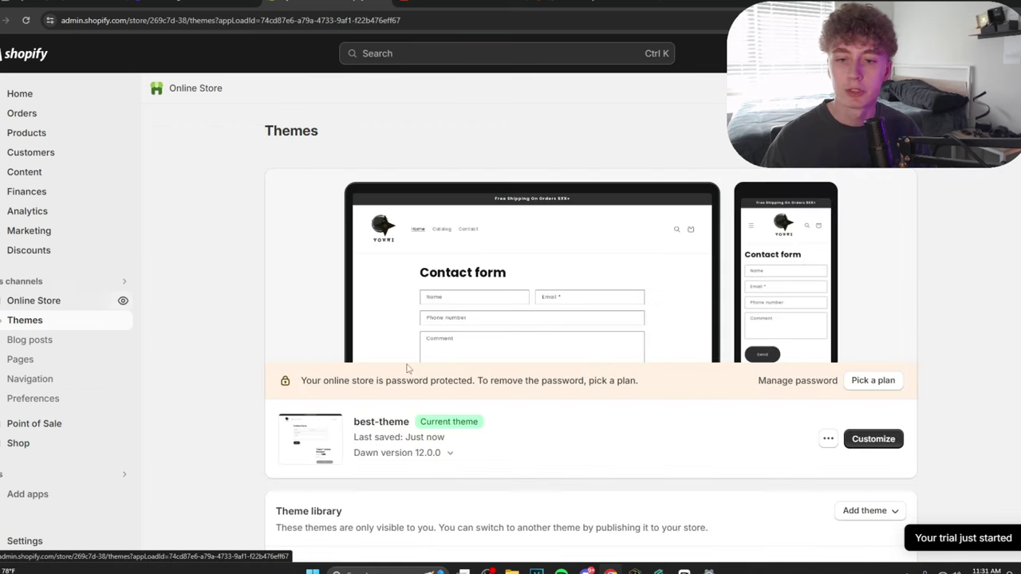
# Reopen best-theme in the theme editor and examine the product page's review, benefit, headline and guarantee sections.
pyautogui.click(933, 438)
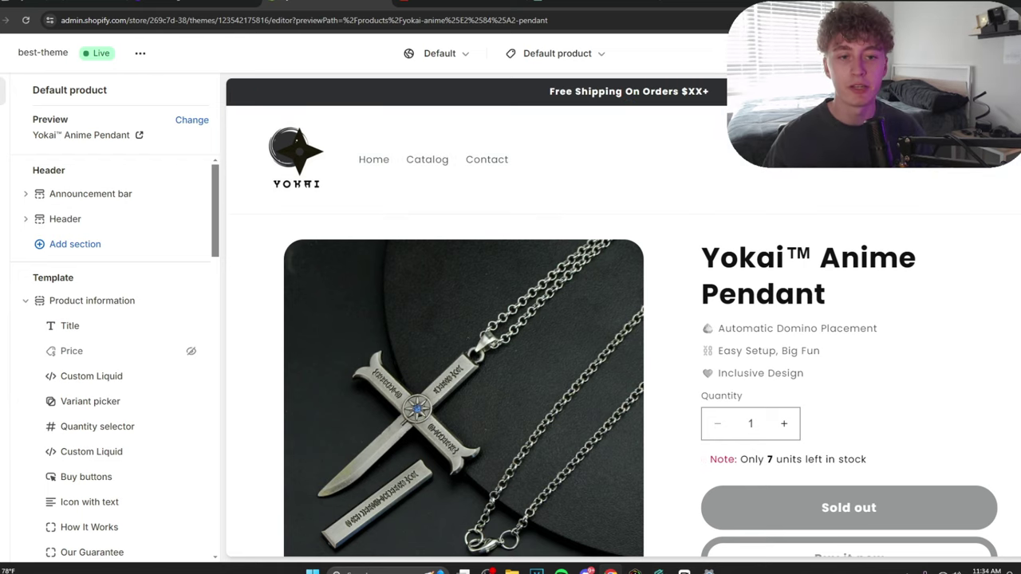
pyautogui.scroll(-9, 942, 264)
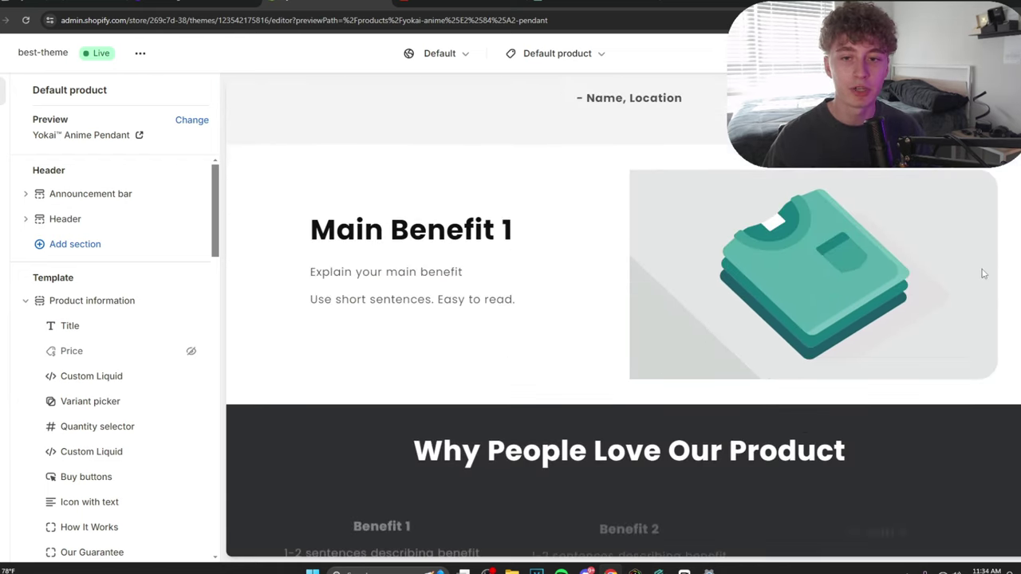
pyautogui.scroll(-5, 422, 263)
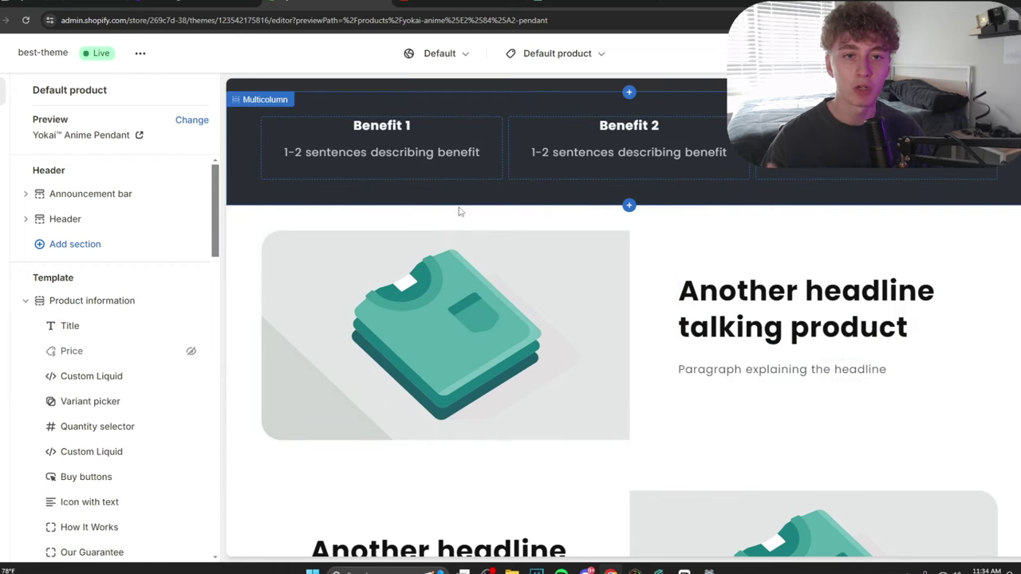
pyautogui.scroll(-2, 526, 218)
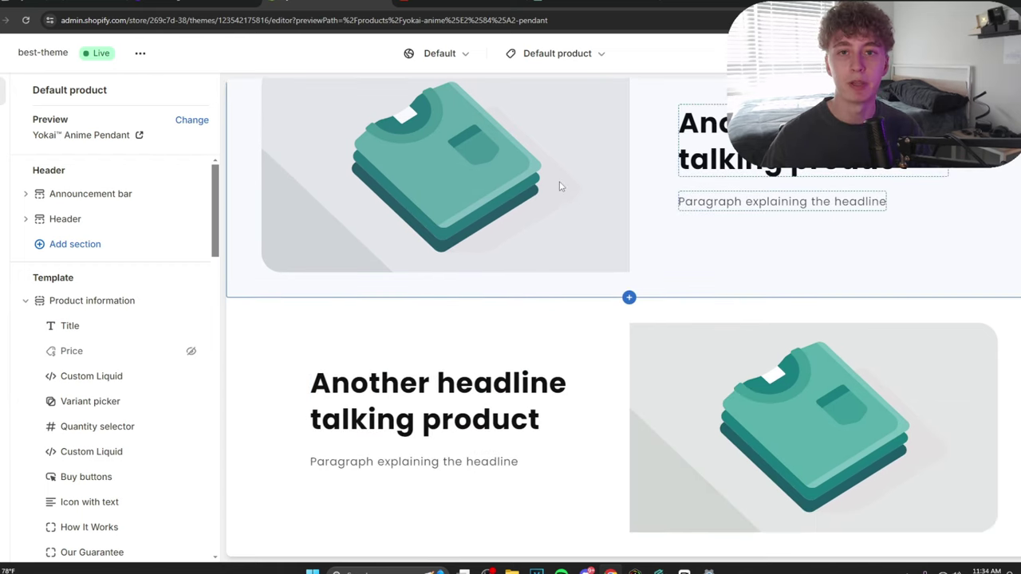
pyautogui.scroll(-1, 533, 197)
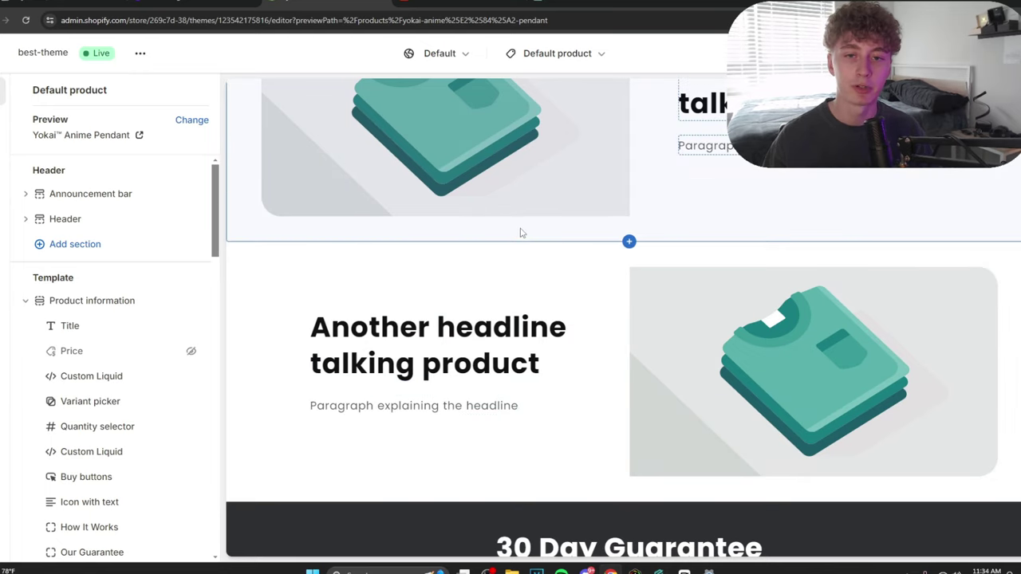
pyautogui.scroll(10, 527, 263)
pyautogui.scroll(5, 541, 368)
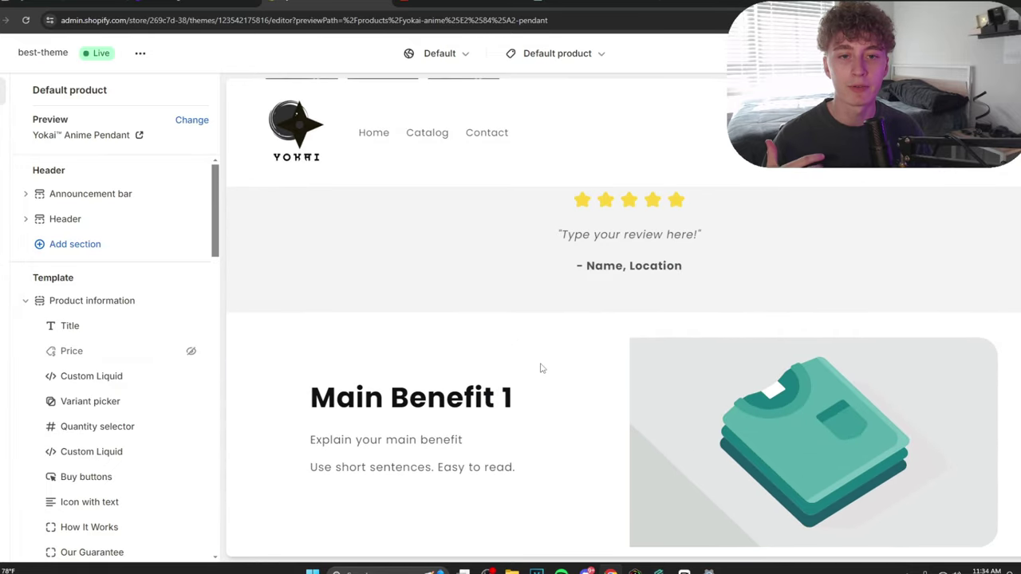
pyautogui.scroll(3, 466, 344)
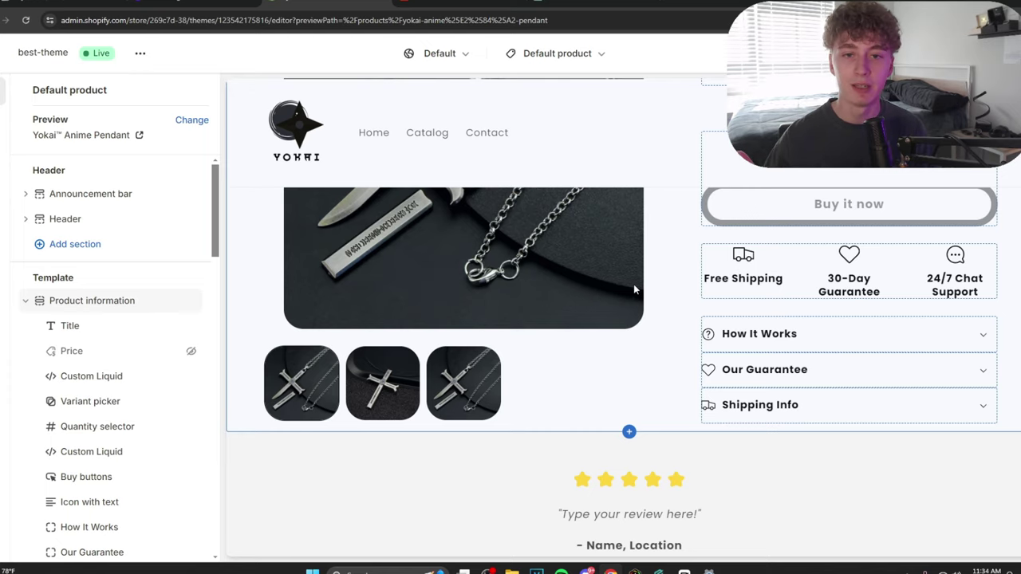
pyautogui.scroll(-3, 634, 287)
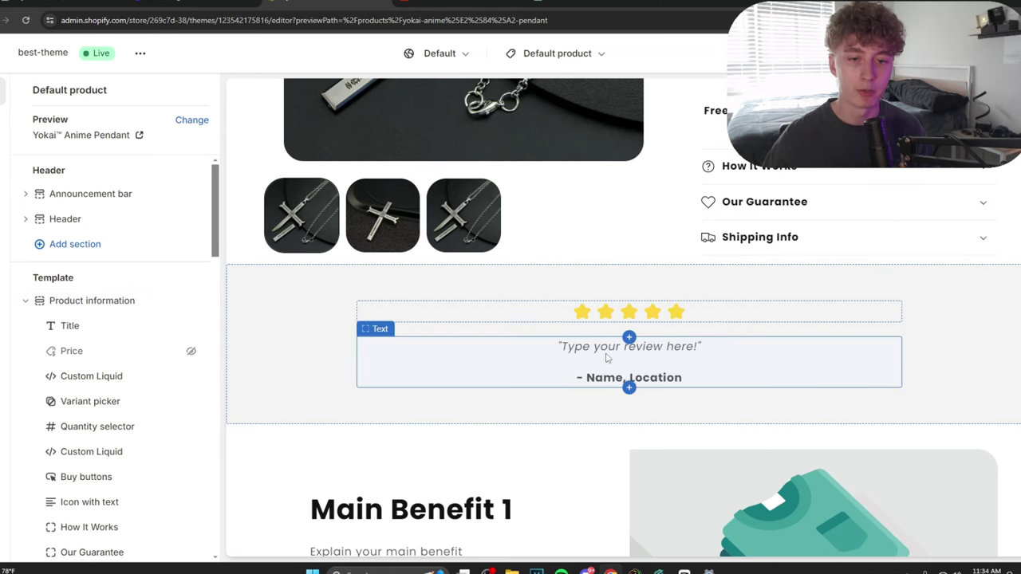
# Select the review Text block and ask ChatGPT for a fake review/testimonial for an anime necklace company named yokai.
pyautogui.click(606, 359)
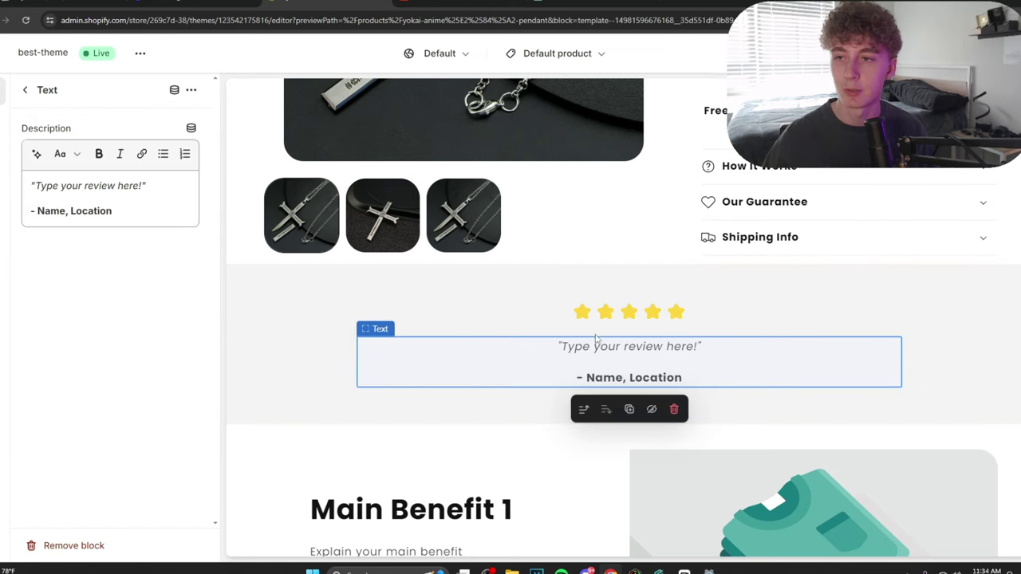
pyautogui.click(558, 5)
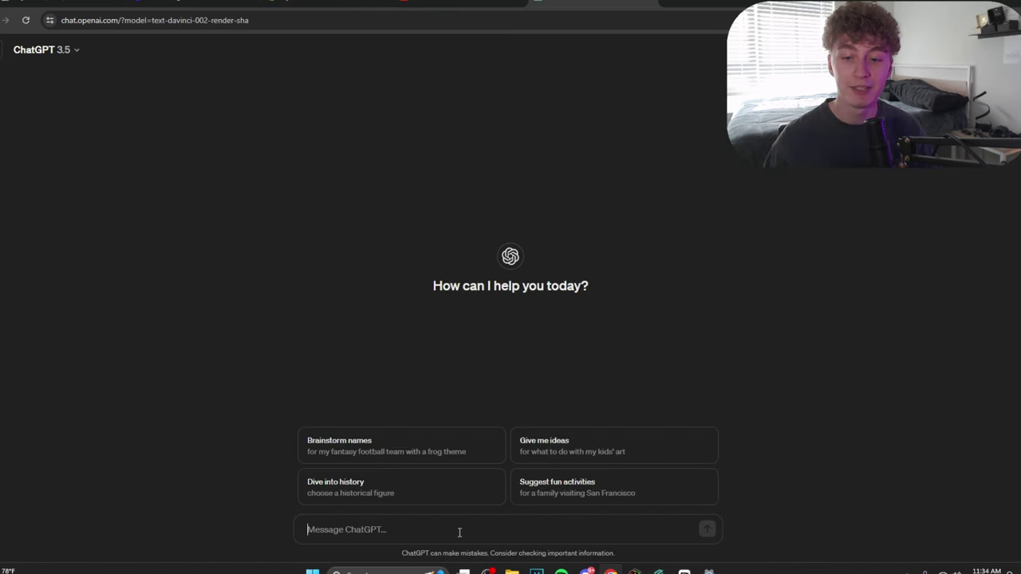
pyautogui.write('i am running a anime necklace company named yokai, write me a fake review/ testim')
pyautogui.write('onial')
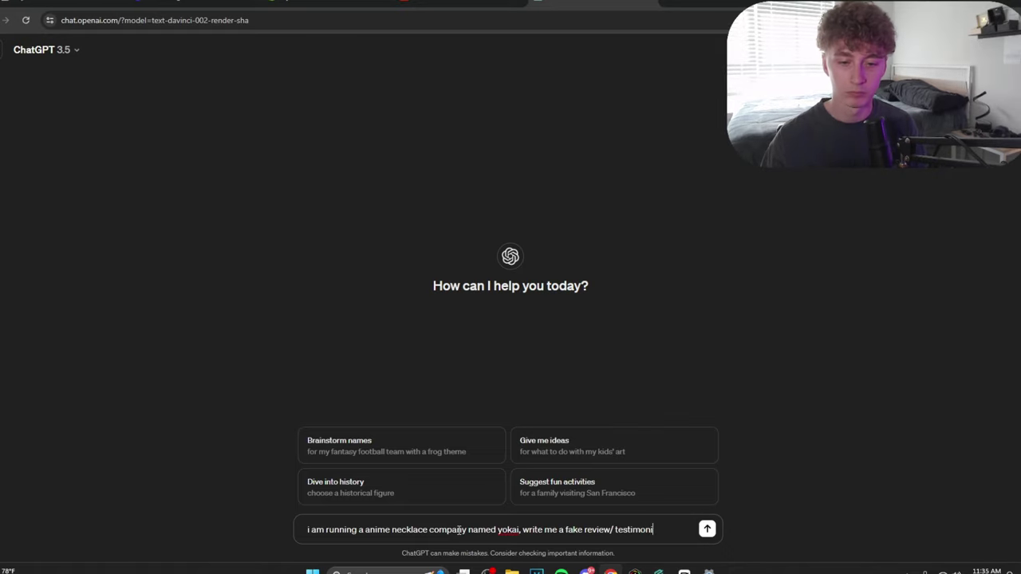
pyautogui.press('Return')
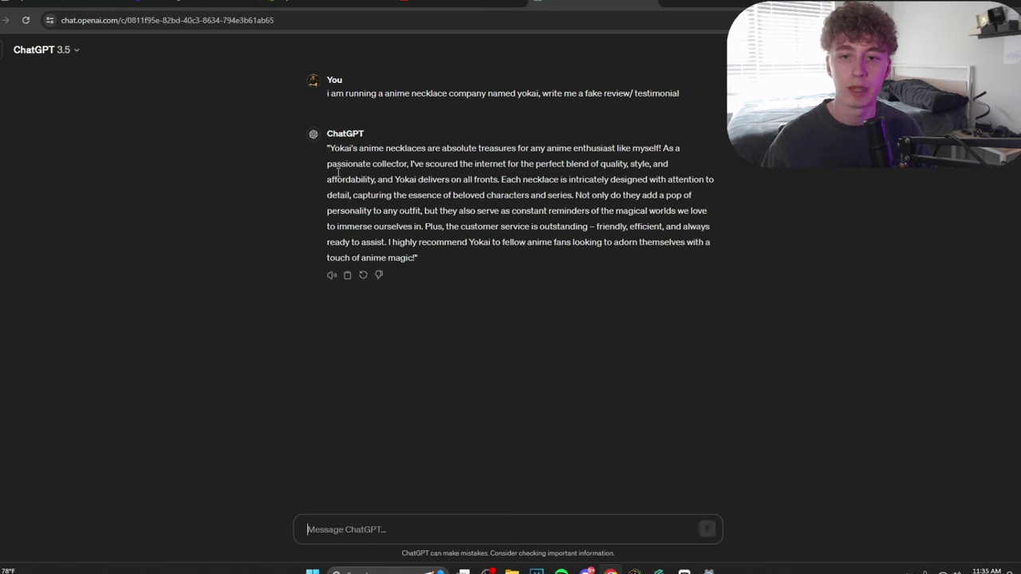
# Have ChatGPT cut the testimonial to 4 sentences and paste it over the "Type your review here!" placeholder in Shopify's review Text block.
pyautogui.write('make it 4 sentences')
pyautogui.press('Return')
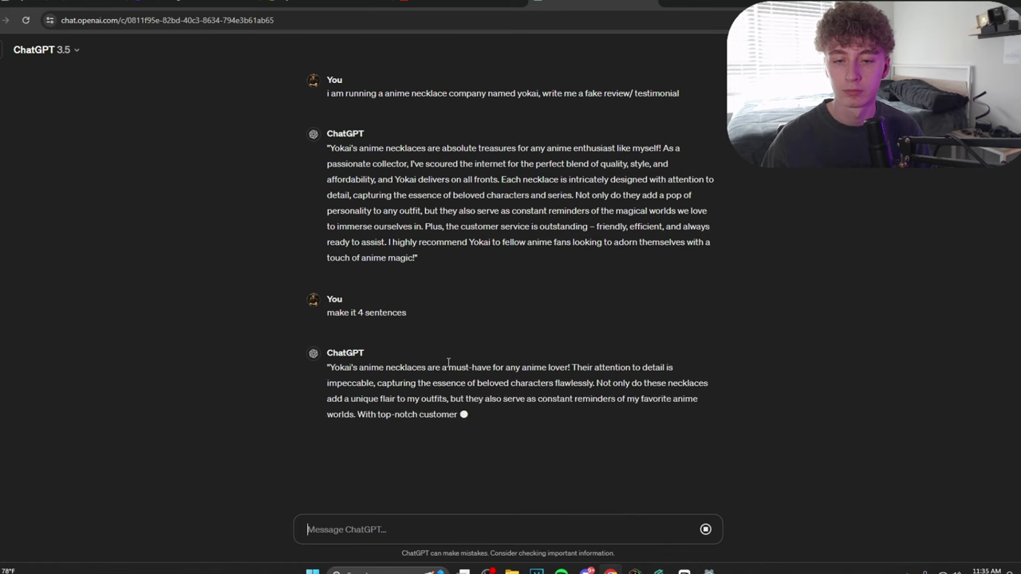
pyautogui.moveTo(487, 428); pyautogui.dragTo(322, 366)
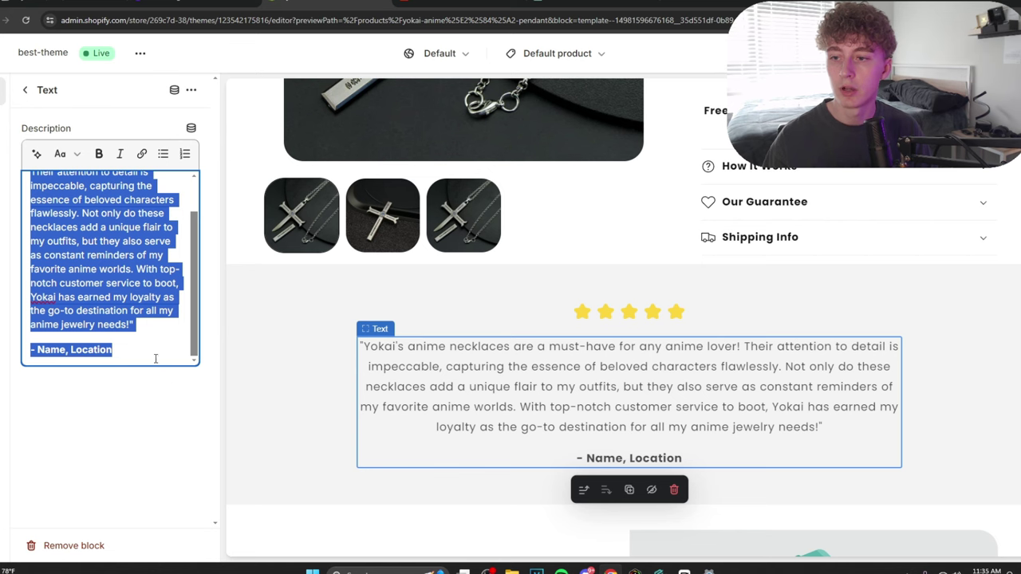
# Italicize the full testimonial paragraph in the review Text block without bolding it.
pyautogui.moveTo(156, 359); pyautogui.dragTo(4, 175)
pyautogui.click(99, 154)
pyautogui.click(120, 153)
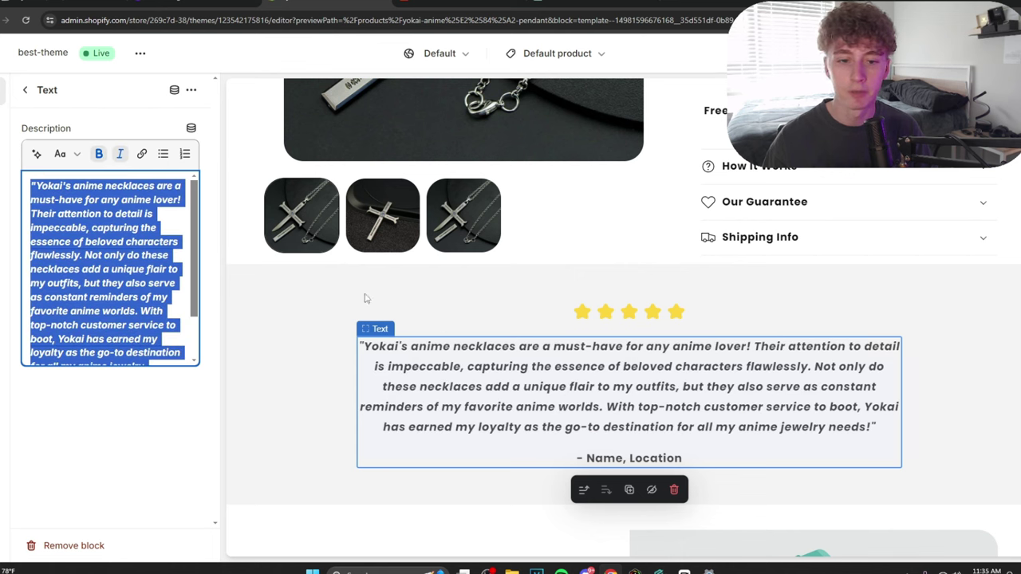
pyautogui.click(99, 154)
pyautogui.click(610, 461)
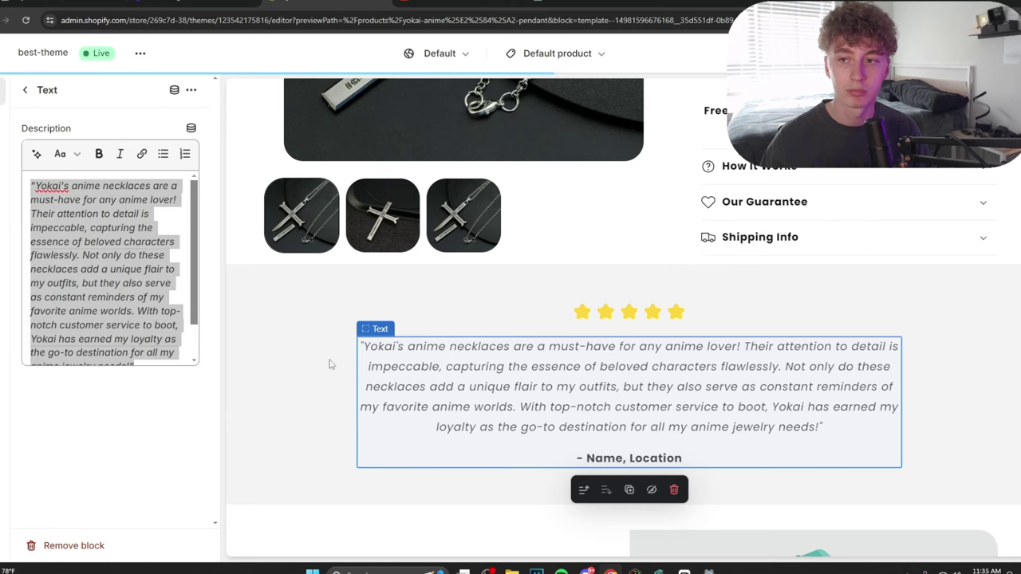
# Complete the testimonial's signature line with the reviewer's first name and the location "NYC".
pyautogui.click(588, 3)
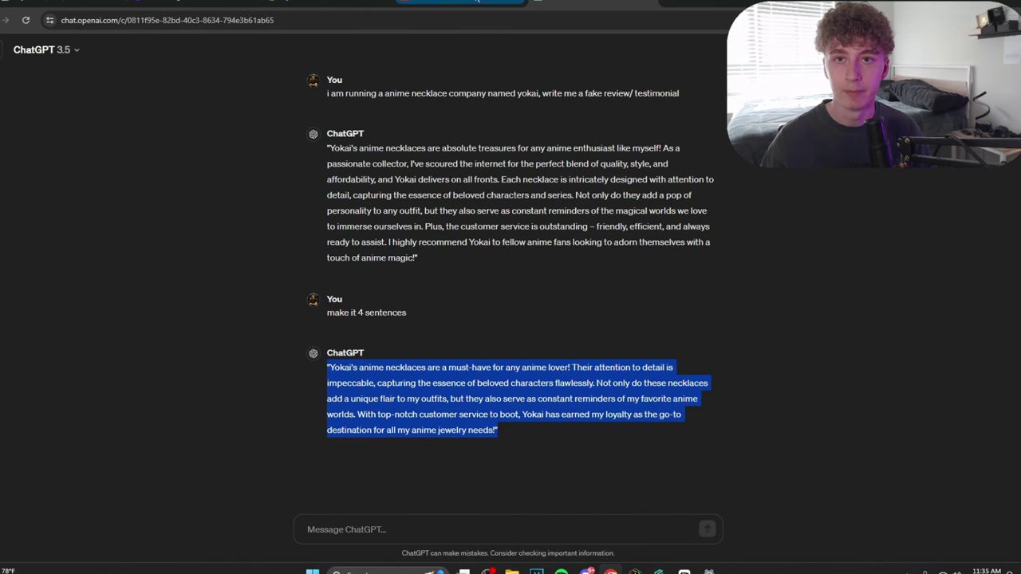
pyautogui.click(414, 2)
pyautogui.click(385, 2)
pyautogui.moveTo(115, 349); pyautogui.dragTo(70, 350)
pyautogui.write('NYC')
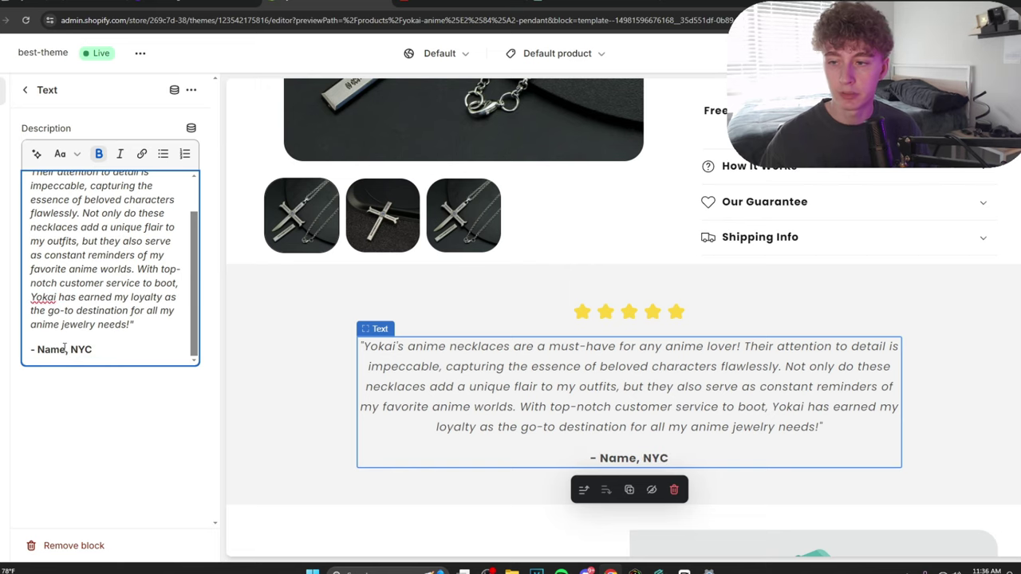
pyautogui.moveTo(65, 350); pyautogui.dragTo(37, 349)
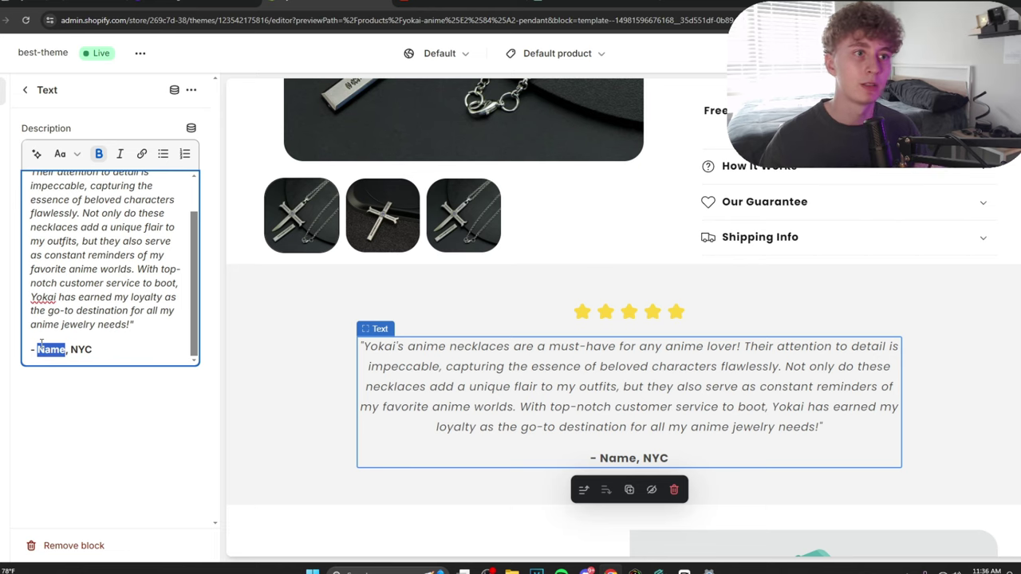
pyautogui.write('Blake')
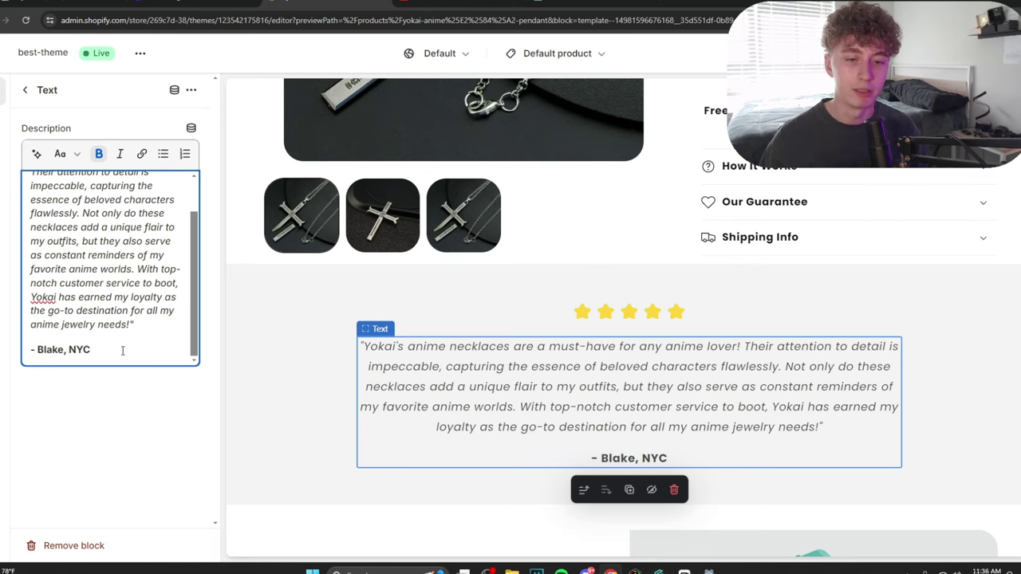
pyautogui.click(620, 277)
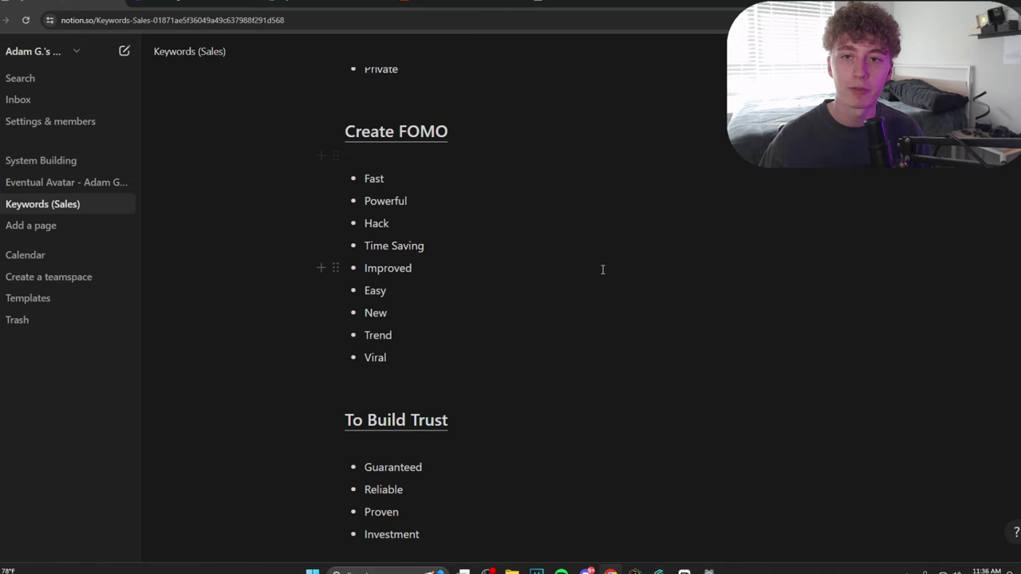
# Review the Keywords (Sales) page in Notion, covering its exclusivity, curiosity, FOMO and trust word lists.
pyautogui.scroll(3, 606, 271)
pyautogui.scroll(3, 621, 273)
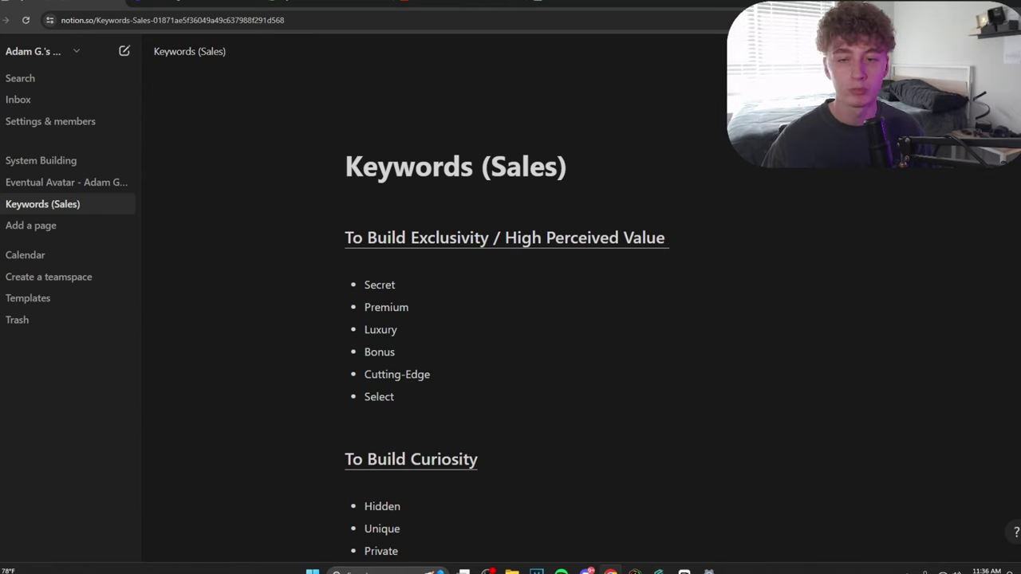
pyautogui.scroll(-1, 507, 335)
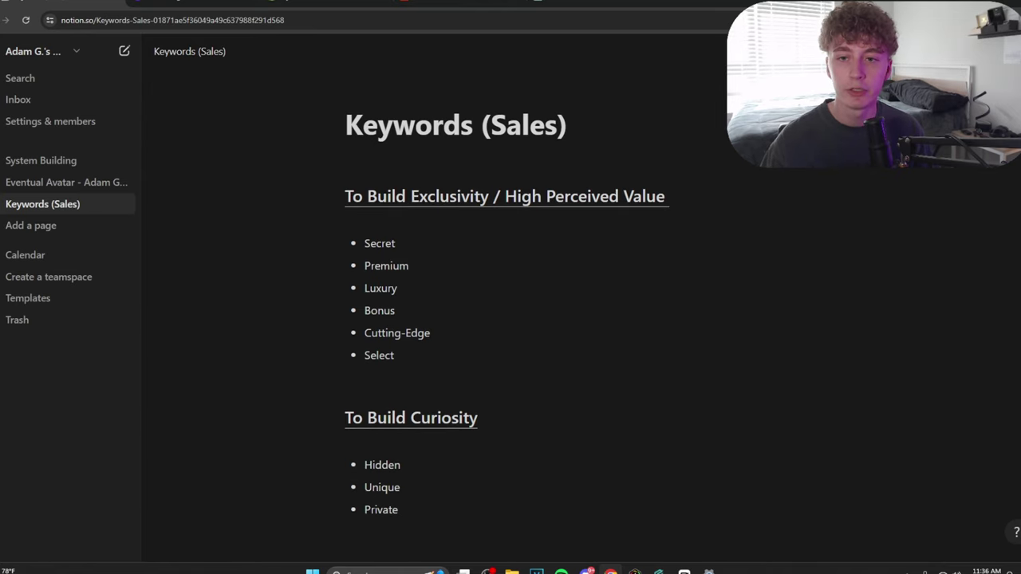
pyautogui.scroll(1, 507, 335)
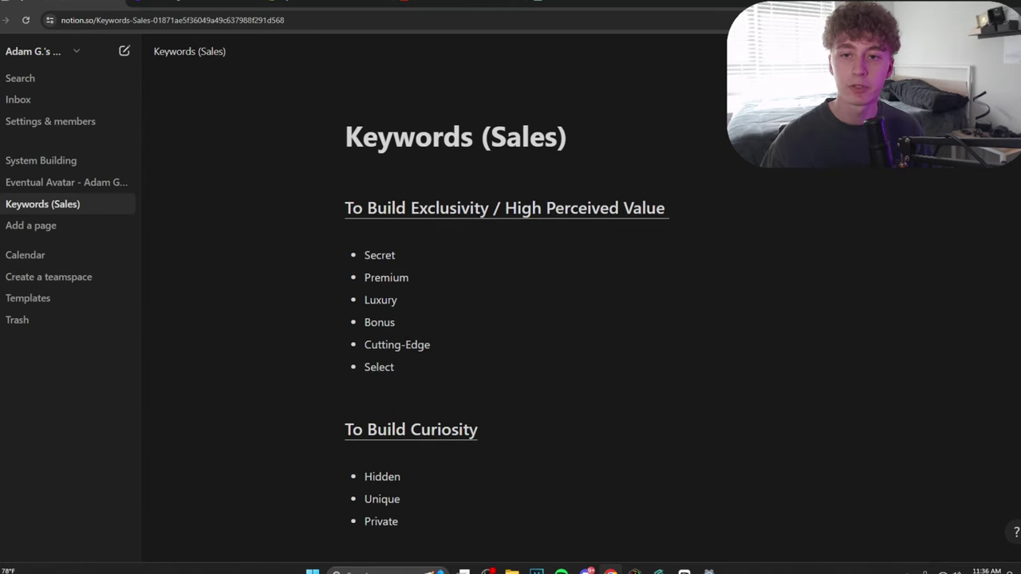
pyautogui.scroll(-5, 507, 335)
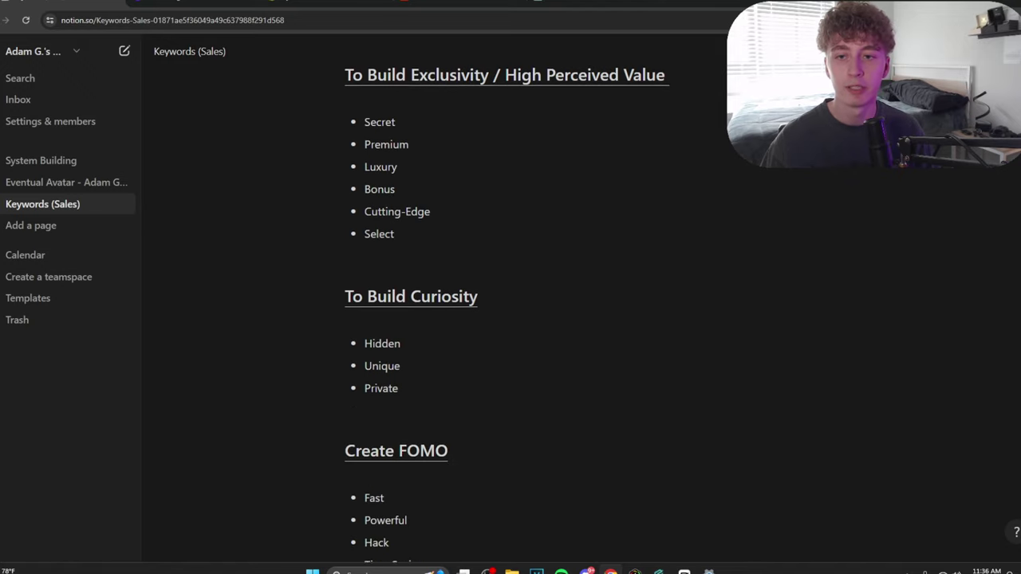
pyautogui.scroll(-5, 508, 335)
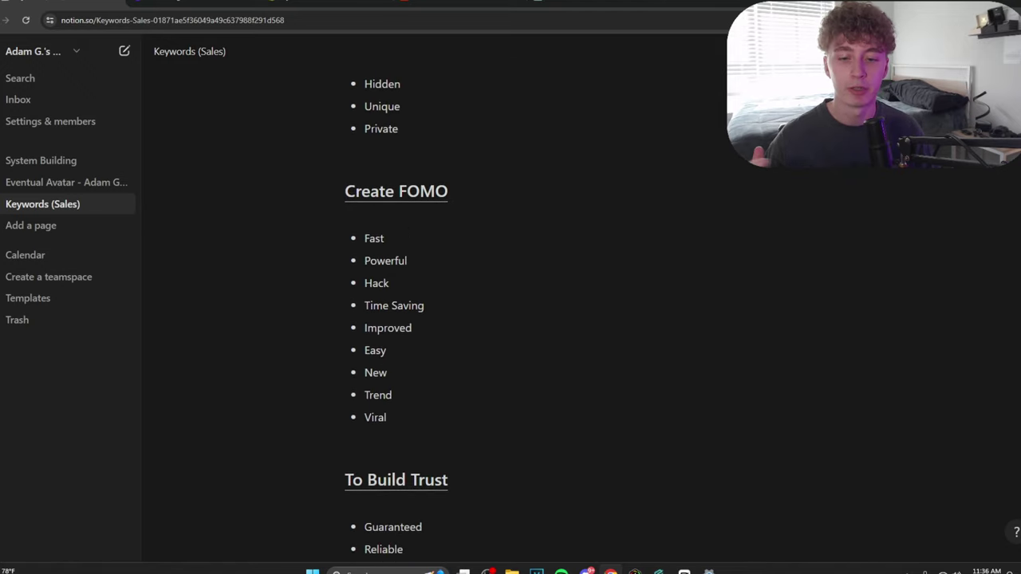
pyautogui.scroll(-6, 507, 335)
pyautogui.scroll(-3, 968, 326)
pyautogui.scroll(8, 967, 326)
pyautogui.scroll(10, 932, 264)
pyautogui.scroll(-8, 931, 264)
pyautogui.scroll(1, 998, 300)
pyautogui.scroll(6, 997, 300)
pyautogui.scroll(-5, 994, 275)
pyautogui.scroll(-2, 578, 351)
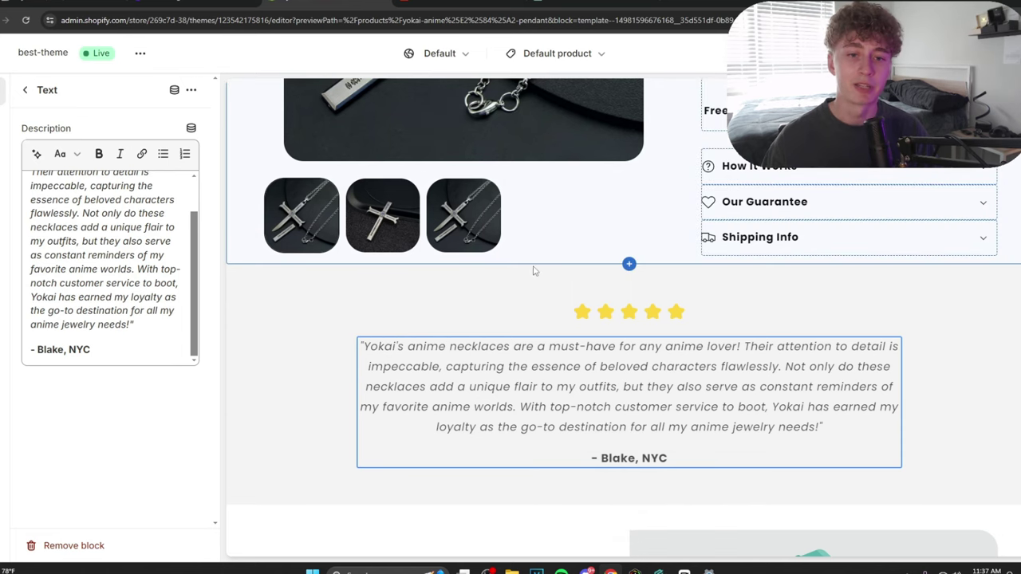
# In the Shopify theme editor, replace the "Main Benefit 1" heading with "Genuine Quality, From Genuine Enthusiasts.".
pyautogui.scroll(-3, 563, 309)
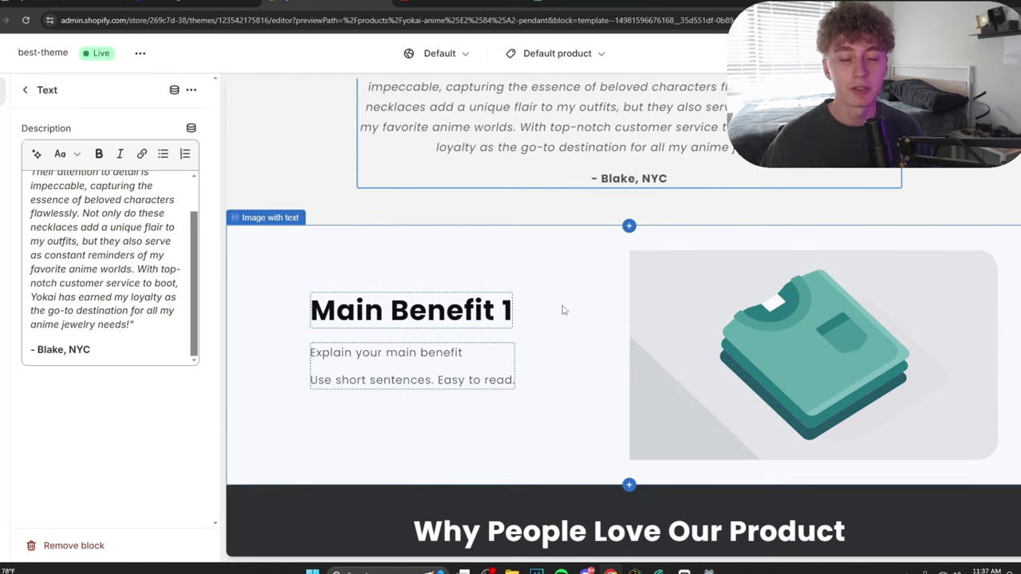
pyautogui.click(497, 324)
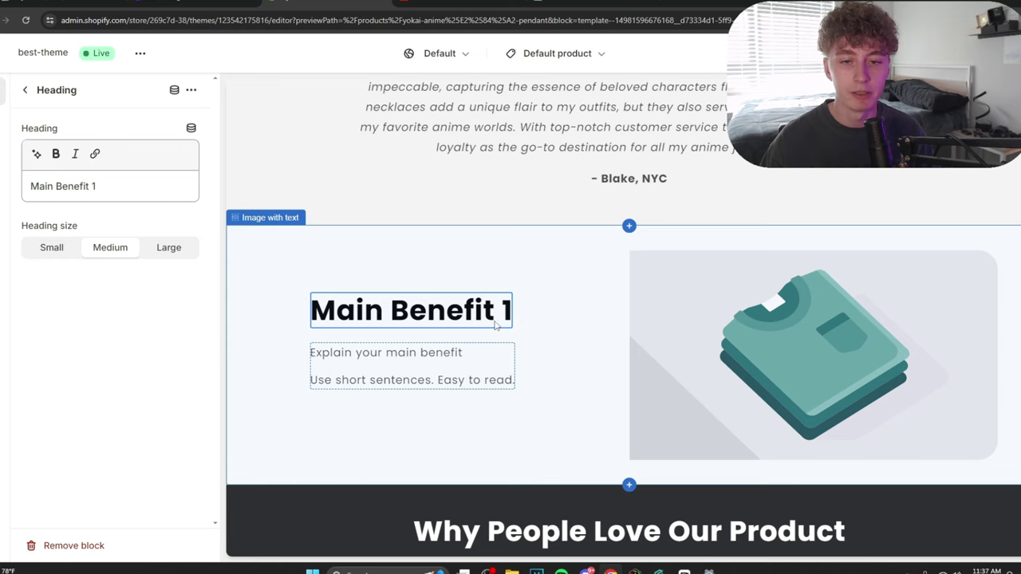
pyautogui.scroll(4, 498, 333)
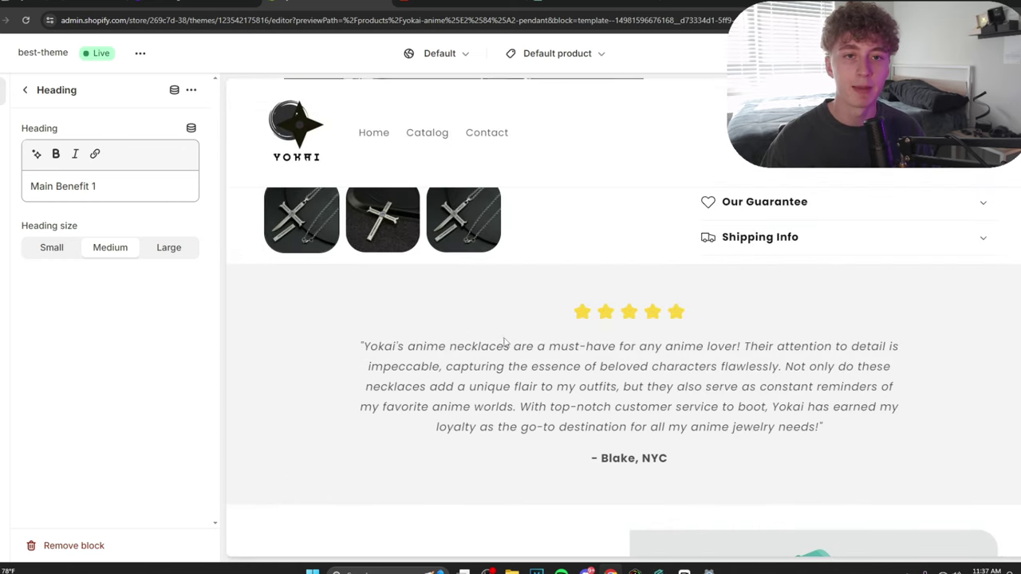
pyautogui.scroll(5, 510, 355)
pyautogui.scroll(-1, 551, 387)
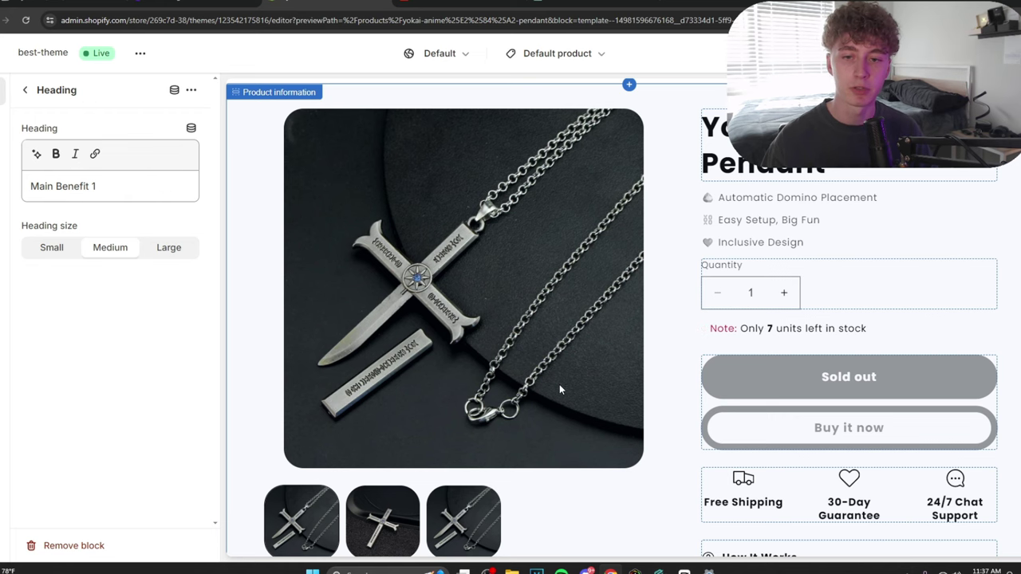
pyautogui.scroll(-10, 595, 379)
pyautogui.click(439, 235)
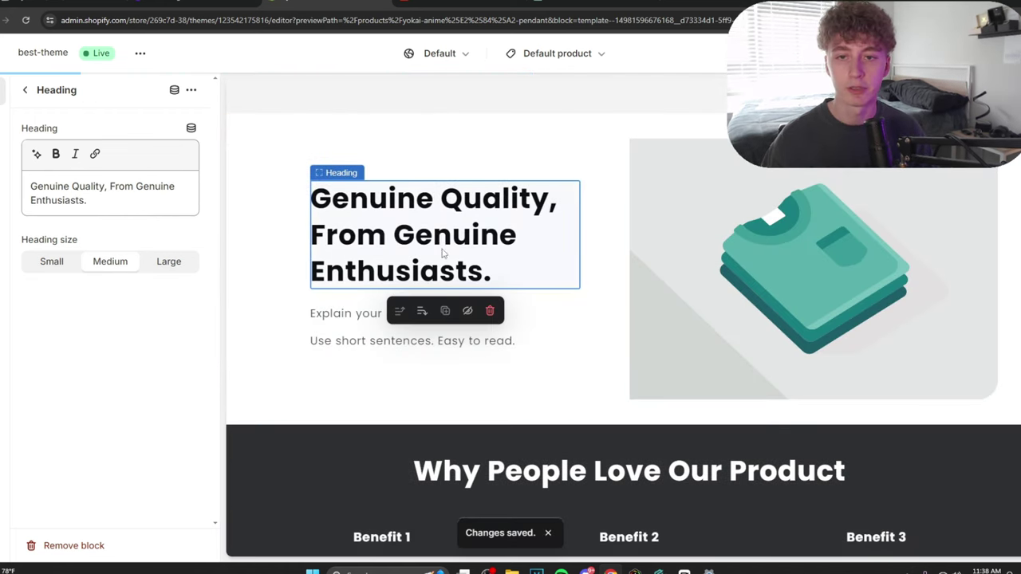
# Examine the pendant images and product information section at the start of the product page.
pyautogui.scroll(5, 443, 251)
pyautogui.scroll(5, 445, 340)
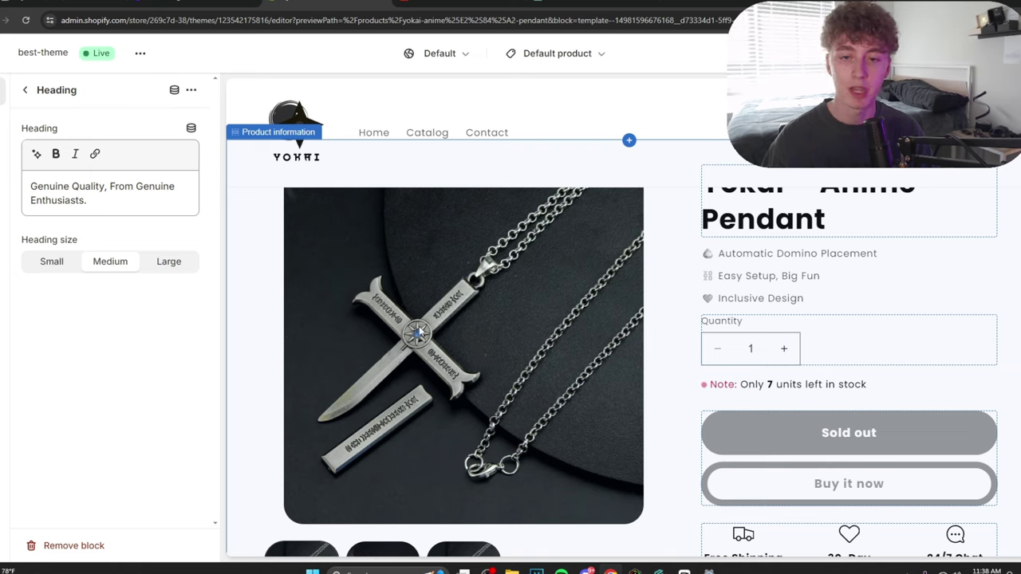
pyautogui.scroll(-10, 417, 334)
pyautogui.scroll(1, 451, 335)
pyautogui.scroll(10, 451, 335)
pyautogui.scroll(-1, 451, 335)
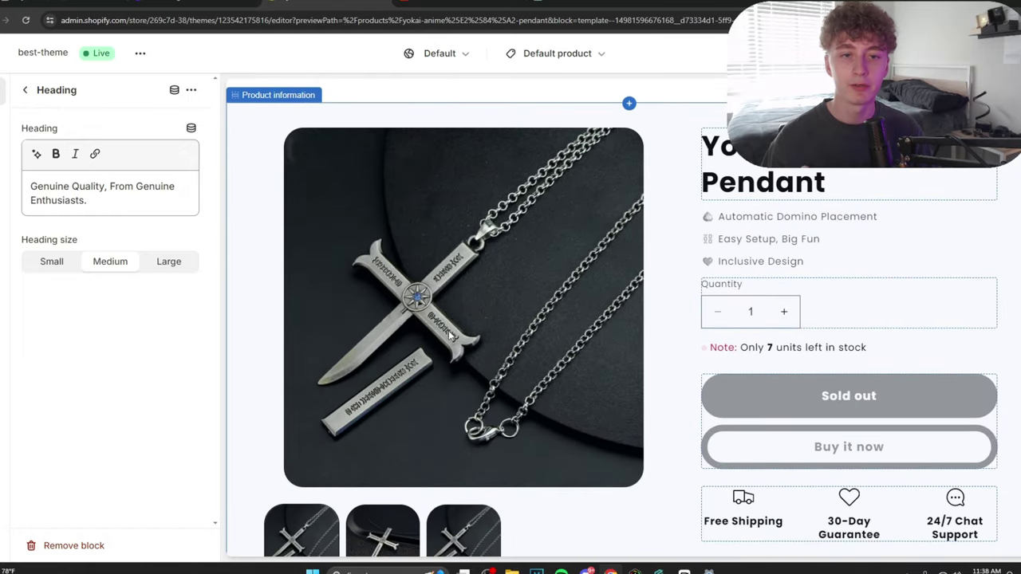
pyautogui.scroll(-2, 450, 335)
pyautogui.scroll(2, 466, 307)
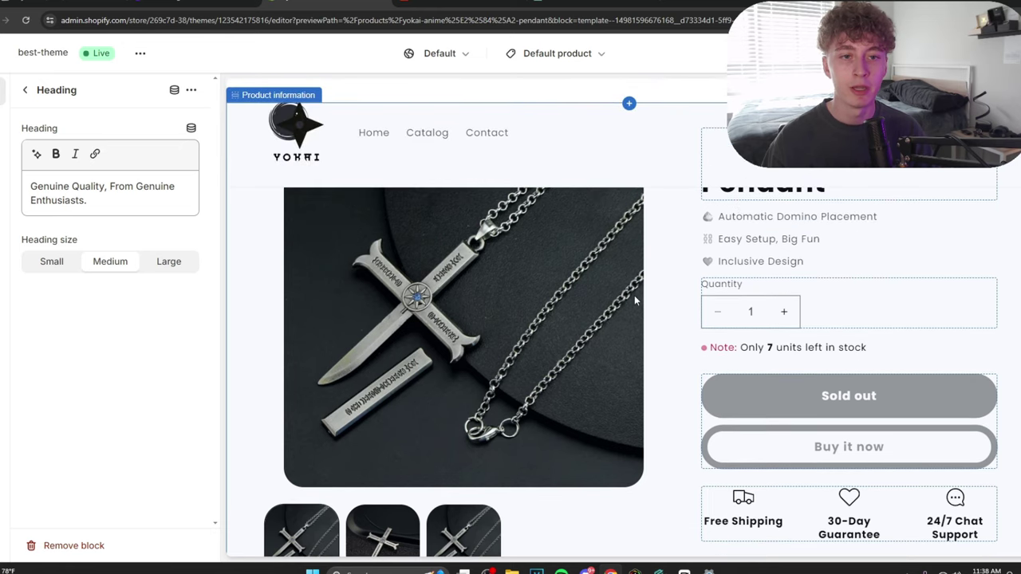
pyautogui.scroll(1, 634, 299)
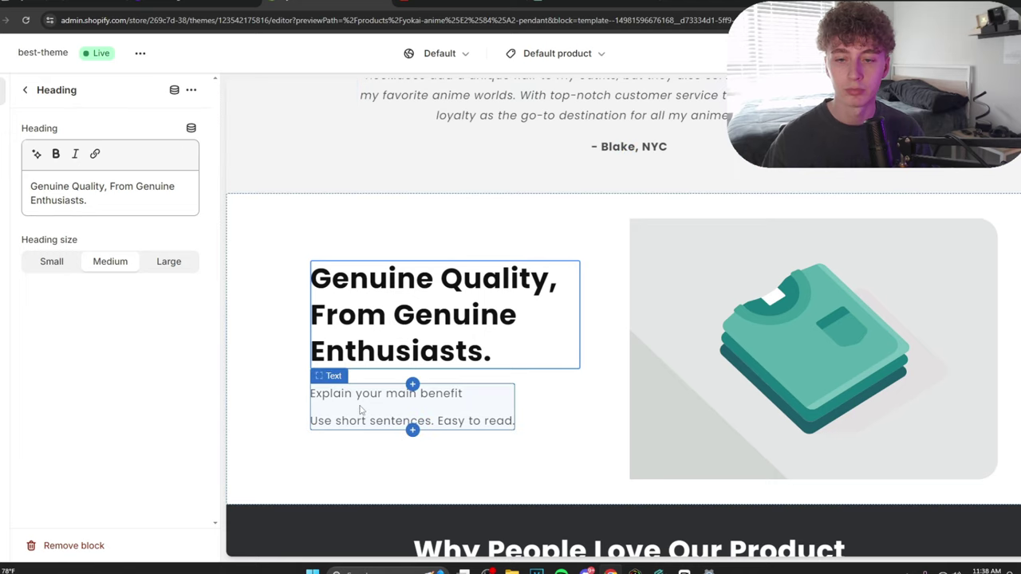
# Open the text block beneath the "Genuine Quality" heading and select its placeholder content.
pyautogui.click(387, 407)
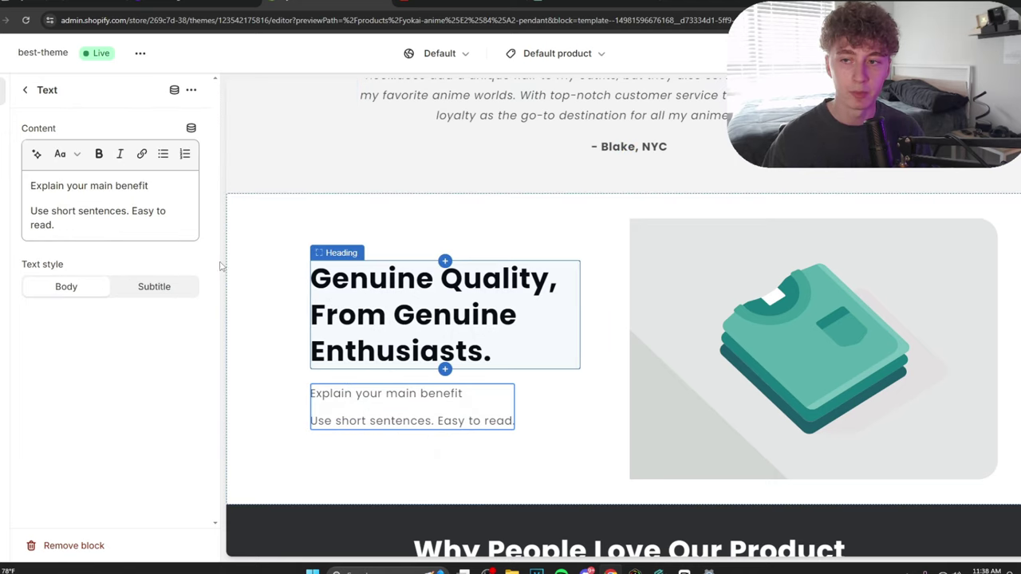
pyautogui.moveTo(80, 230); pyautogui.dragTo(28, 174)
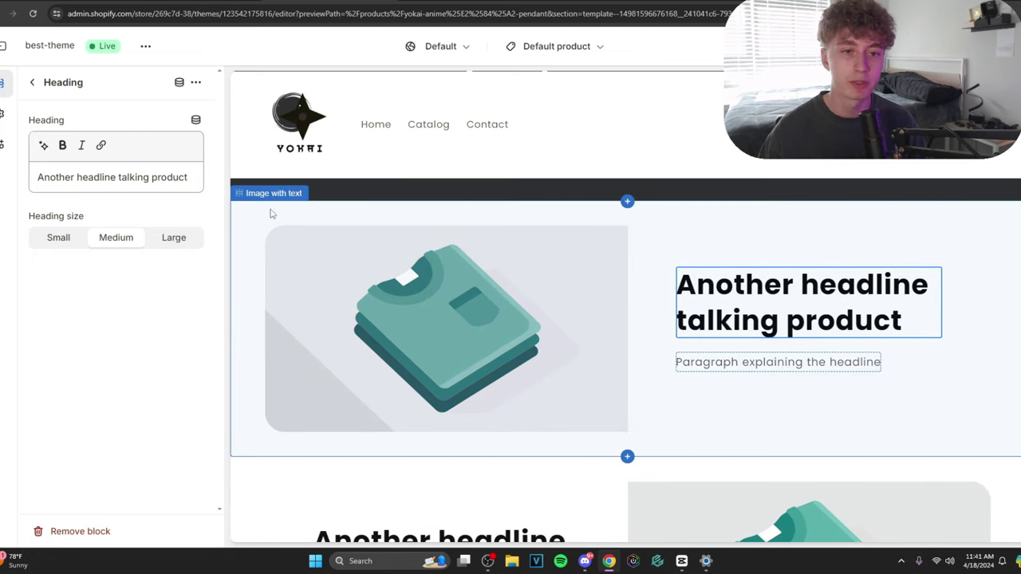
# Change the "Another headline talking product" heading to "Unmatched Quality" and write a bold paragraph about Yokai's premium alloy pendants, ending "No cheap materials 'round these parts.".
pyautogui.tripleClick(43, 171)
pyautogui.press('BackSpace')
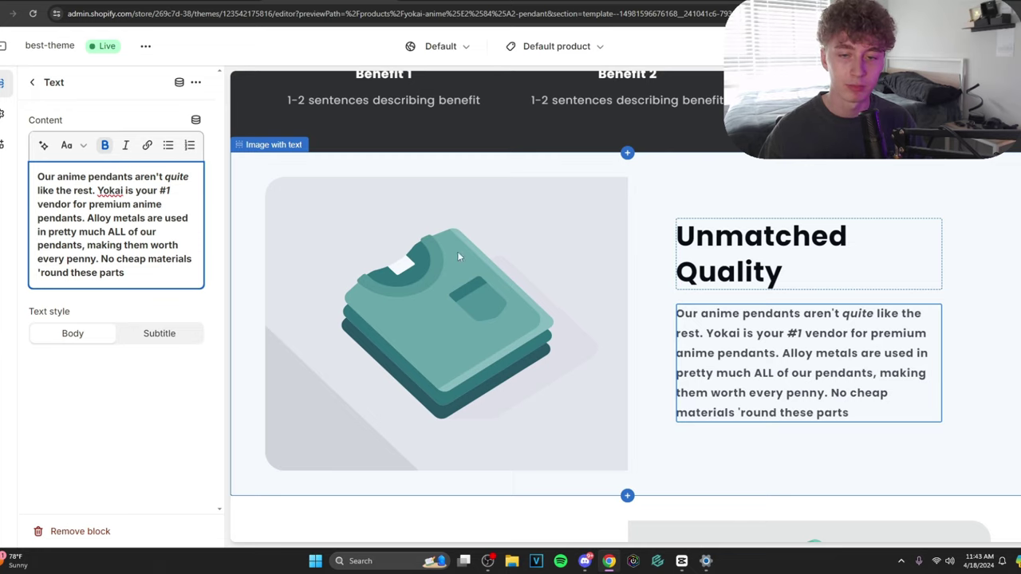
pyautogui.write('.')
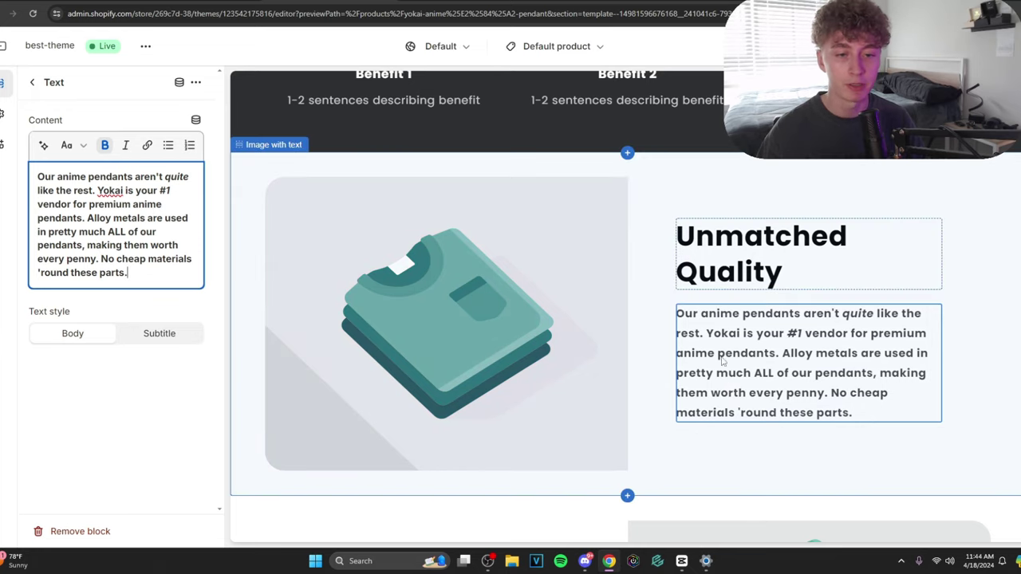
pyautogui.click(802, 359)
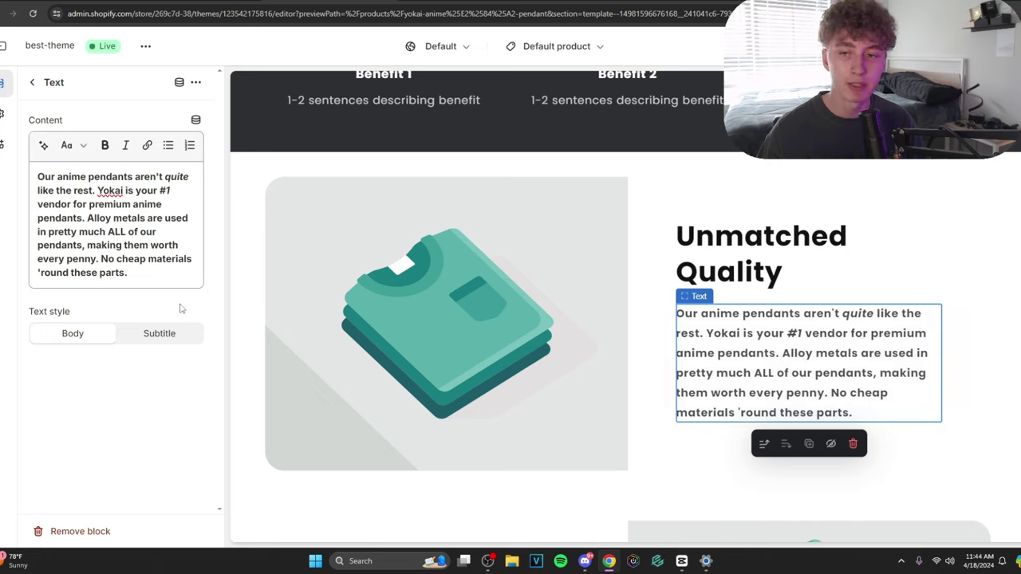
pyautogui.moveTo(100, 260); pyautogui.dragTo(128, 274)
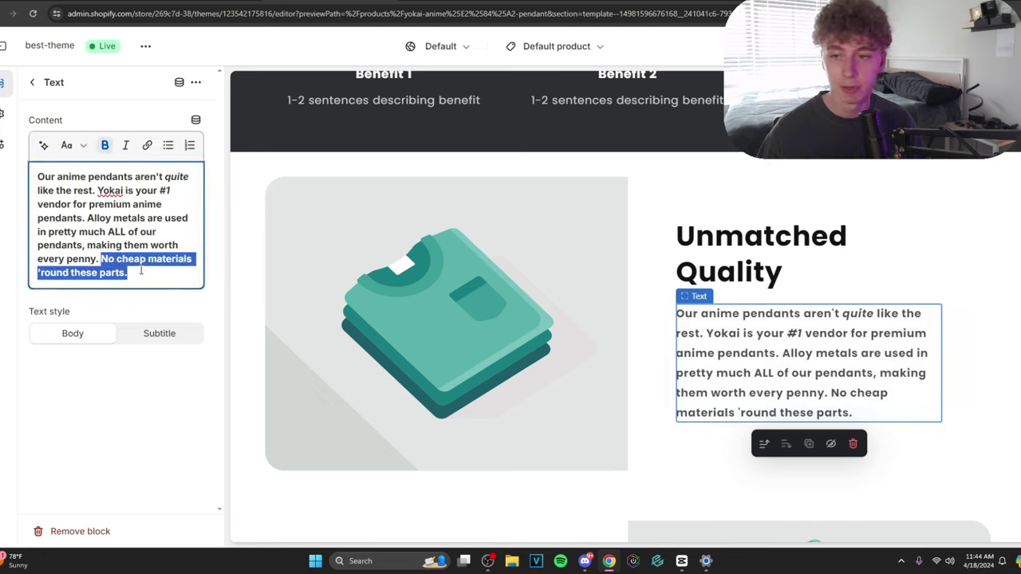
pyautogui.click(68, 274)
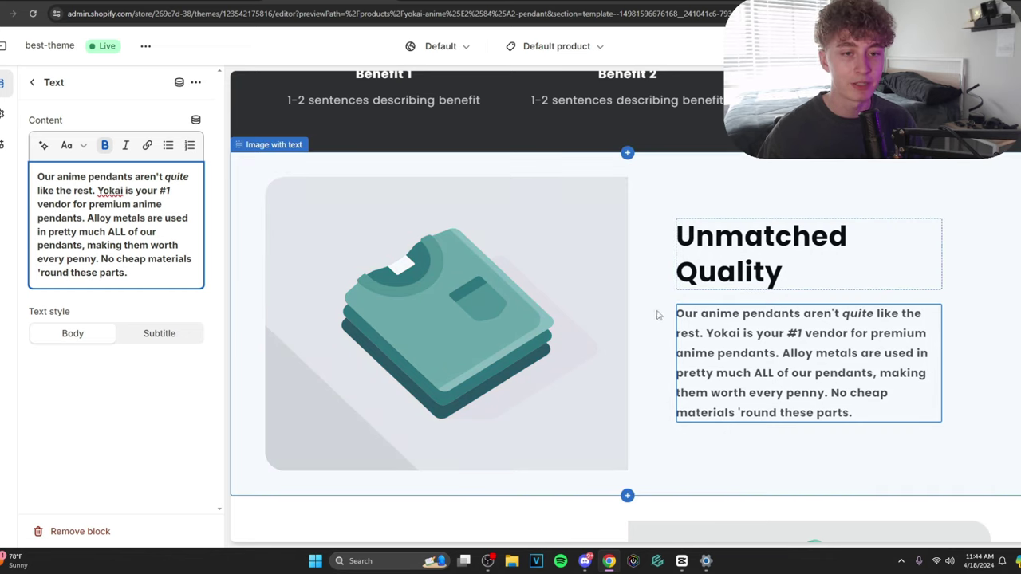
# Return to Notion's Keywords (Sales) page and examine its lists again, including urgency and social proof, for copywriting.
pyautogui.scroll(-4, 705, 348)
pyautogui.click(451, 280)
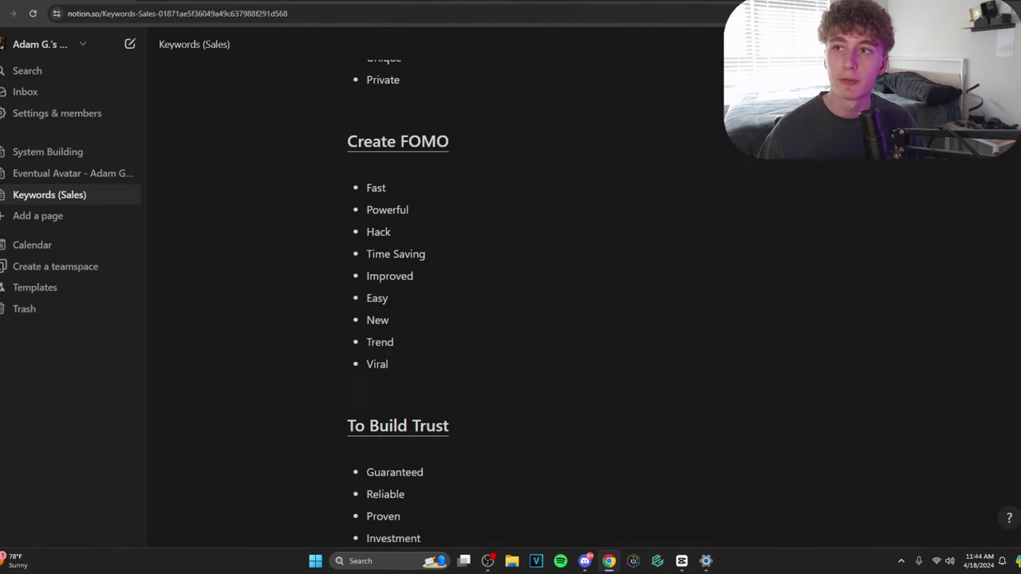
pyautogui.hotkey('ctrl', 'Tab')
pyautogui.scroll(-2, 522, 342)
pyautogui.scroll(3, 527, 338)
pyautogui.scroll(5, 469, 383)
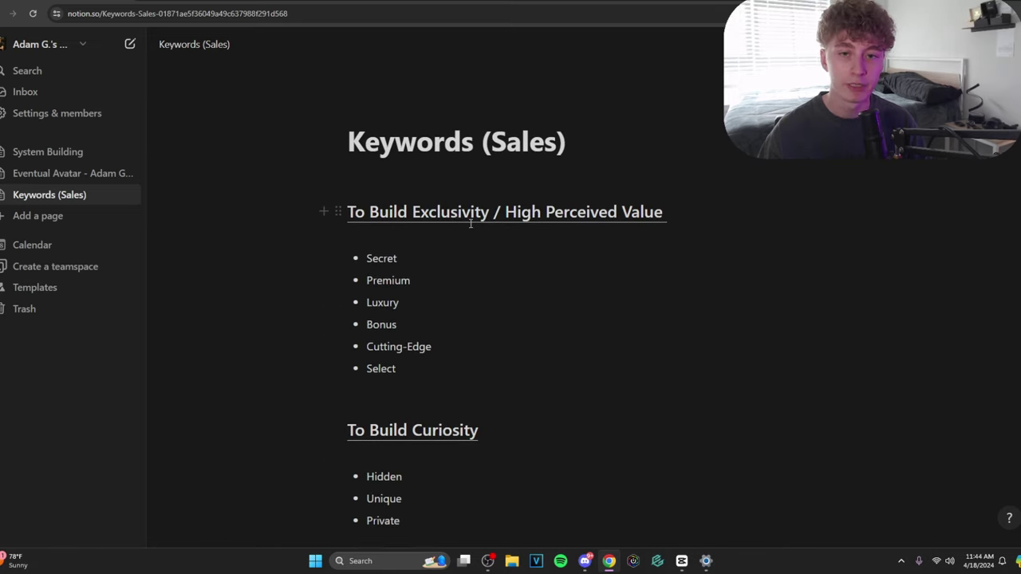
pyautogui.scroll(-9, 467, 338)
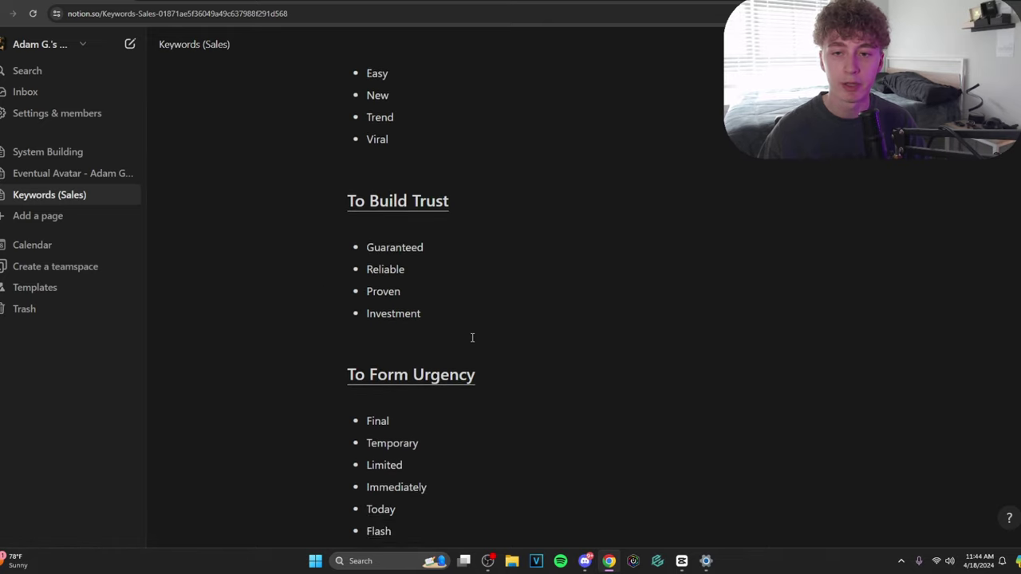
pyautogui.scroll(-1, 472, 338)
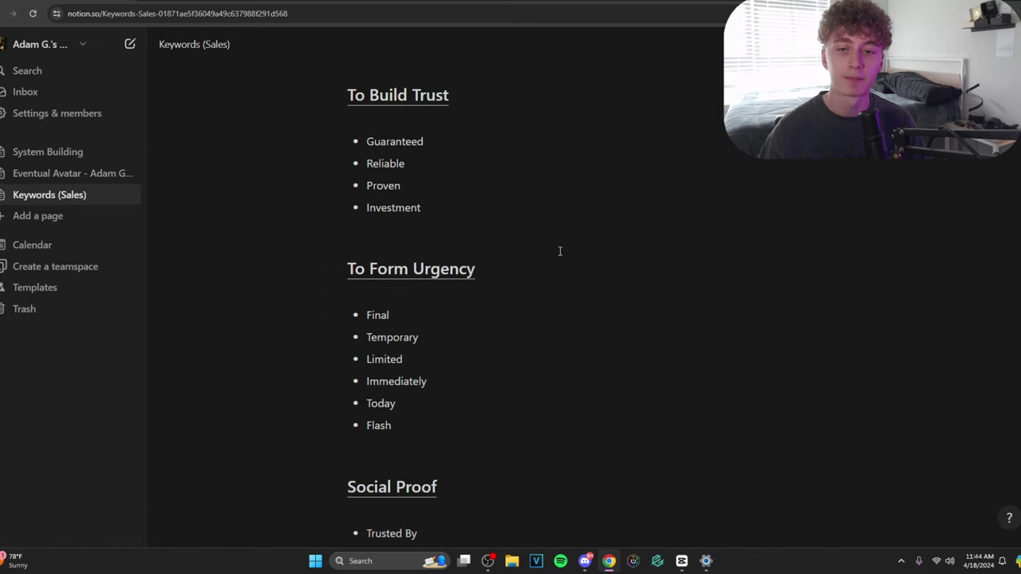
pyautogui.scroll(5, 441, 390)
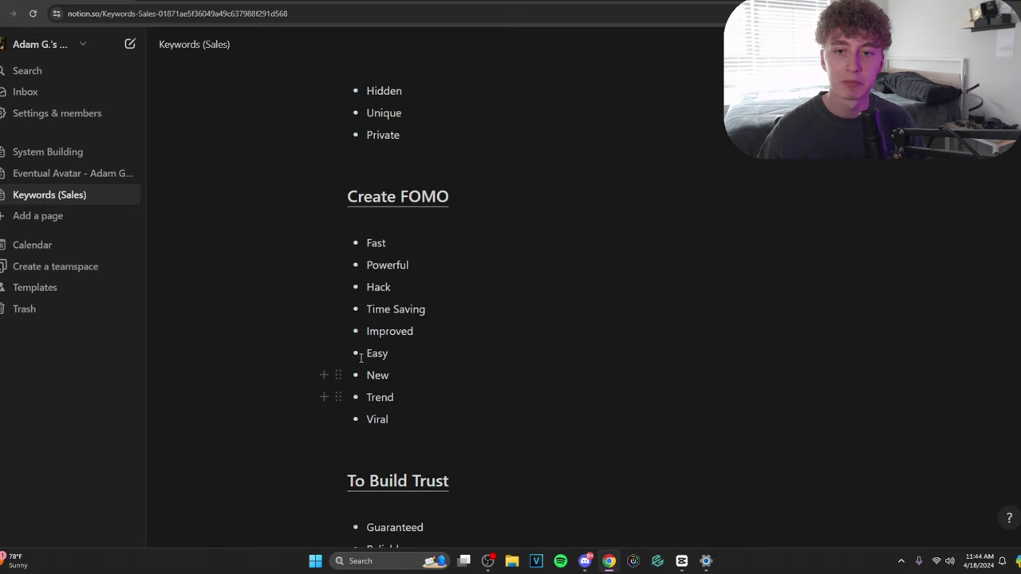
pyautogui.scroll(5, 379, 357)
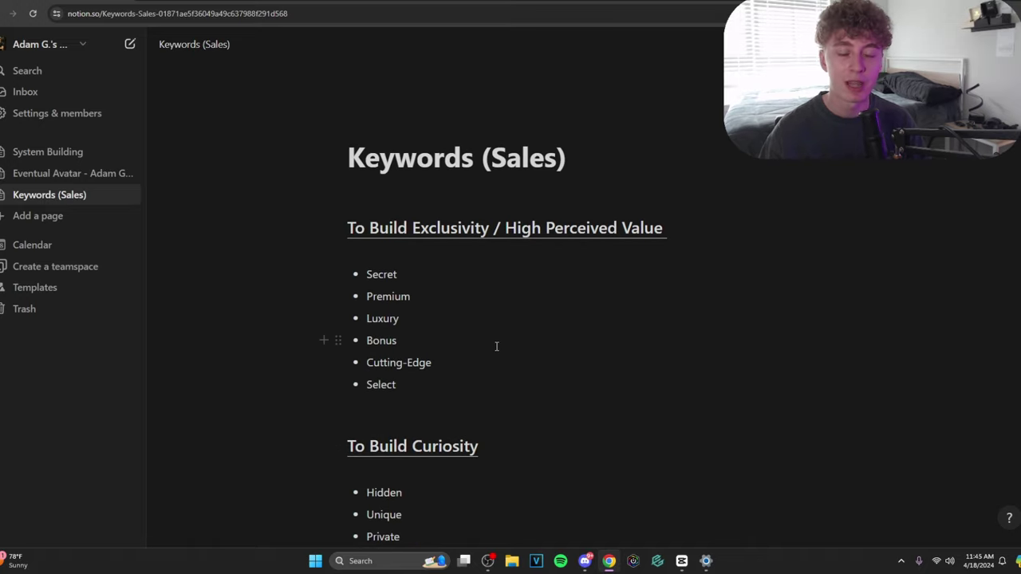
# Return to the Shopify theme editor and extend the "Frequent Restocks!" paragraph's ending to read "every single day!".
pyautogui.click(401, 319)
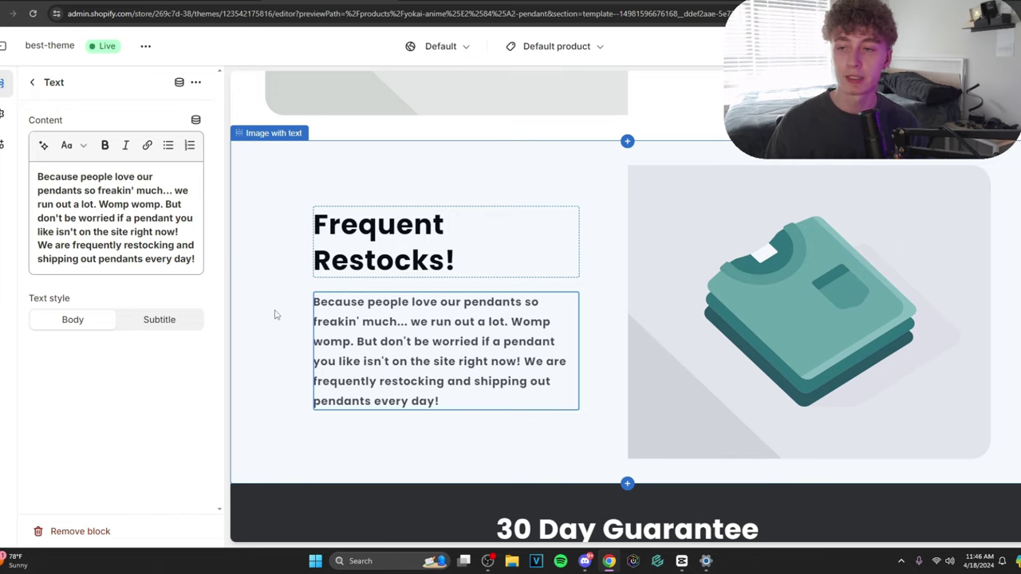
pyautogui.click(176, 259)
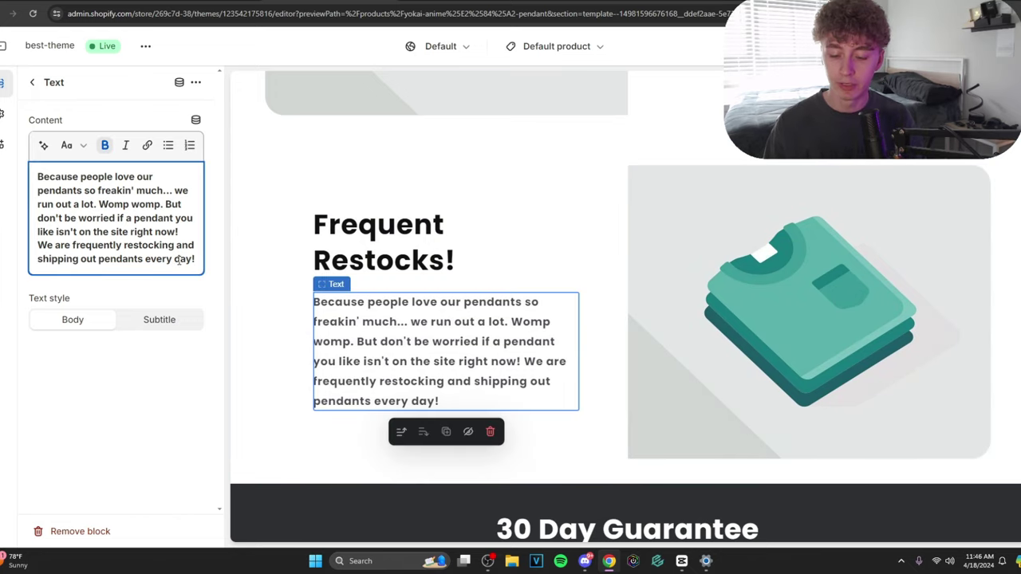
pyautogui.write('single')
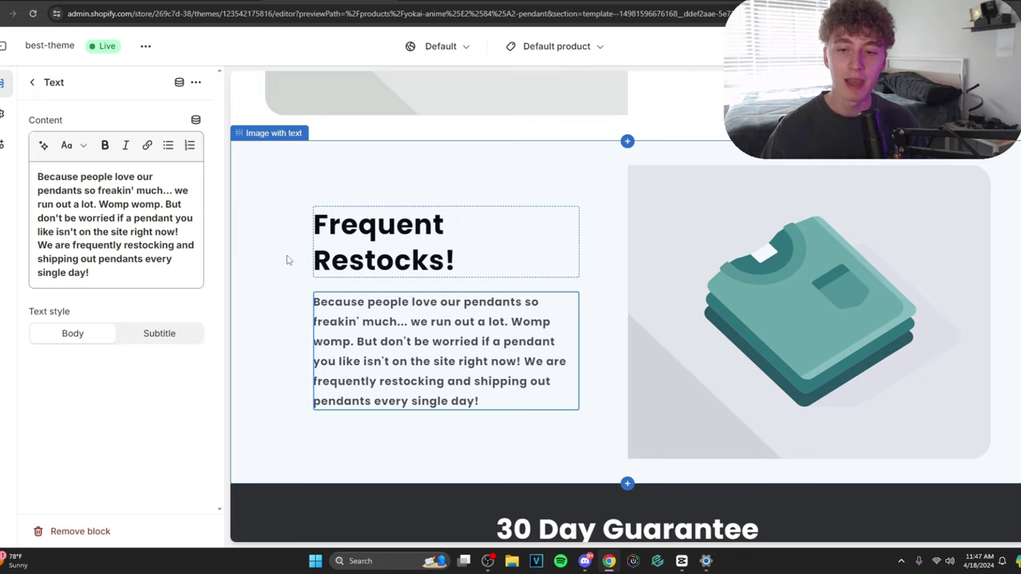
pyautogui.click(520, 335)
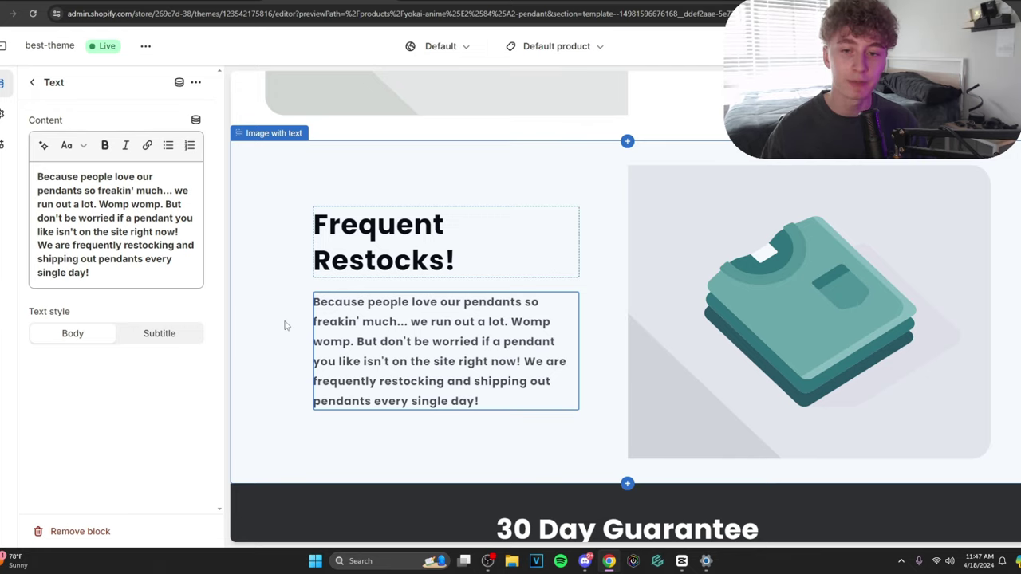
pyautogui.click(410, 359)
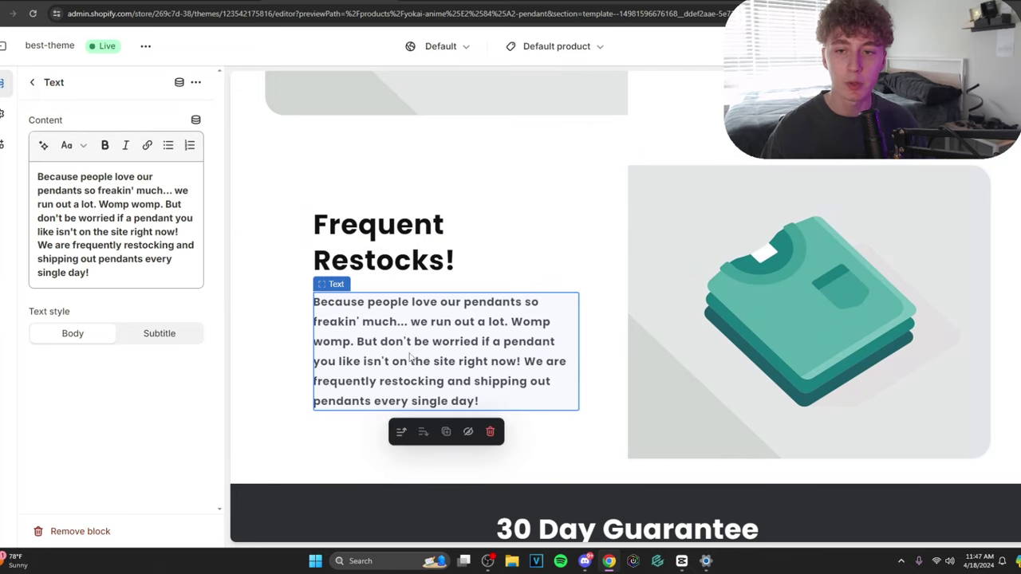
# Review the 30 Day Guarantee, FAQ and final call-to-action sections further down the product page.
pyautogui.scroll(1, 414, 373)
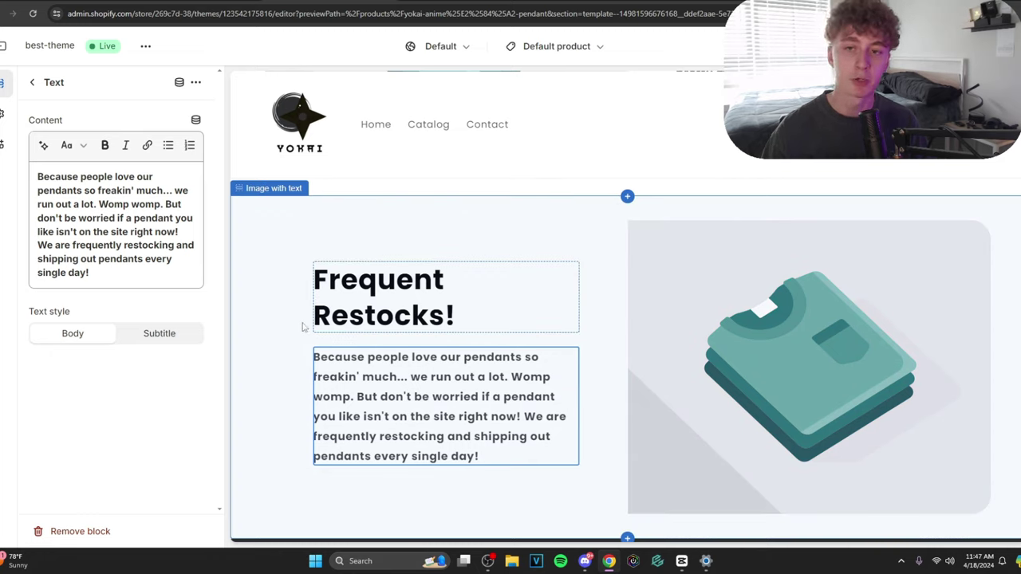
pyautogui.scroll(-3, 669, 387)
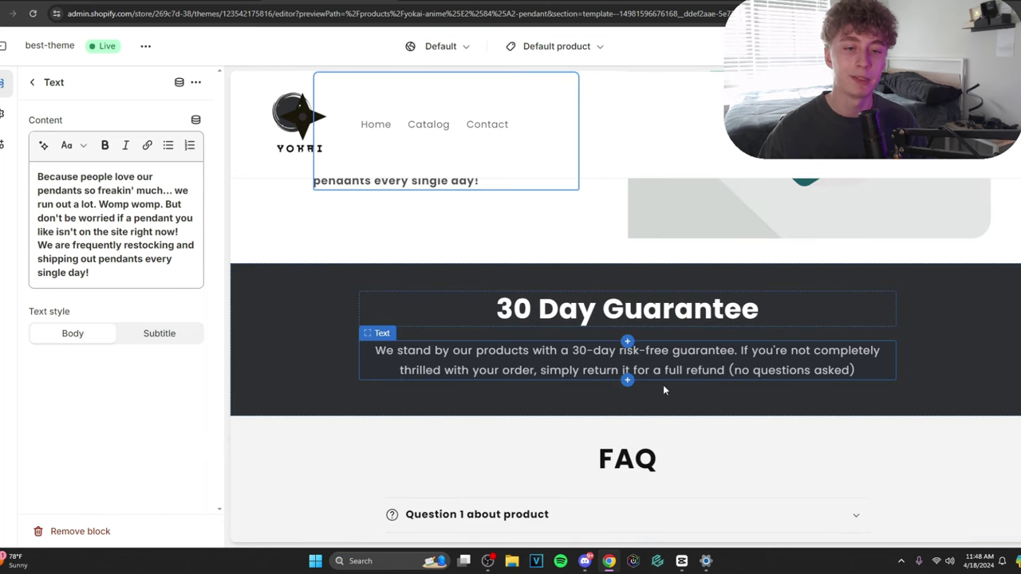
pyautogui.scroll(-1, 537, 340)
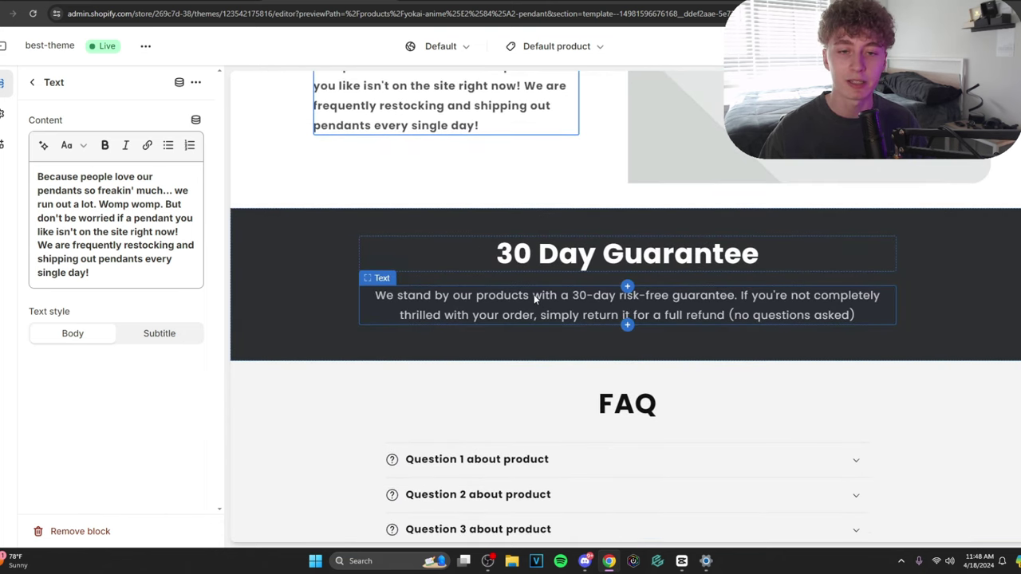
pyautogui.scroll(-5, 330, 351)
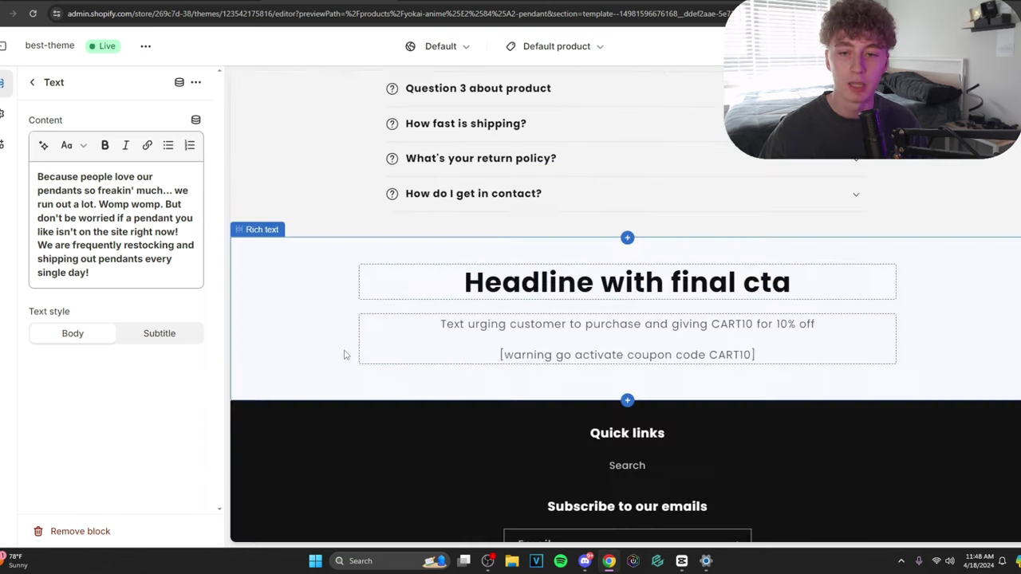
pyautogui.click(302, 342)
pyautogui.click(78, 531)
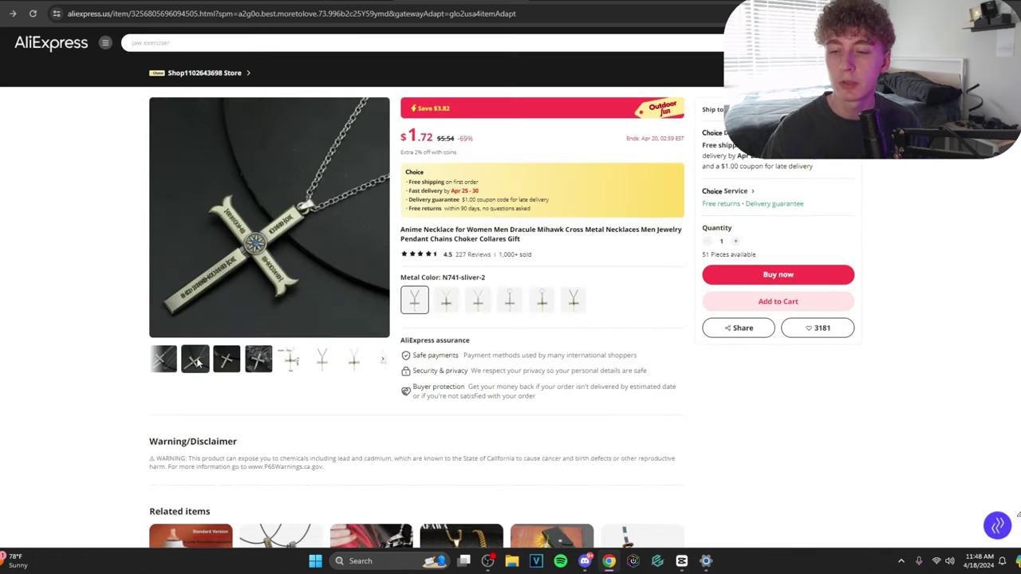
# Look over the cross necklace listing on AliExpress and open the related Dracule Mihawk cross pendant product.
pyautogui.scroll(-2, 197, 361)
pyautogui.scroll(2, 170, 246)
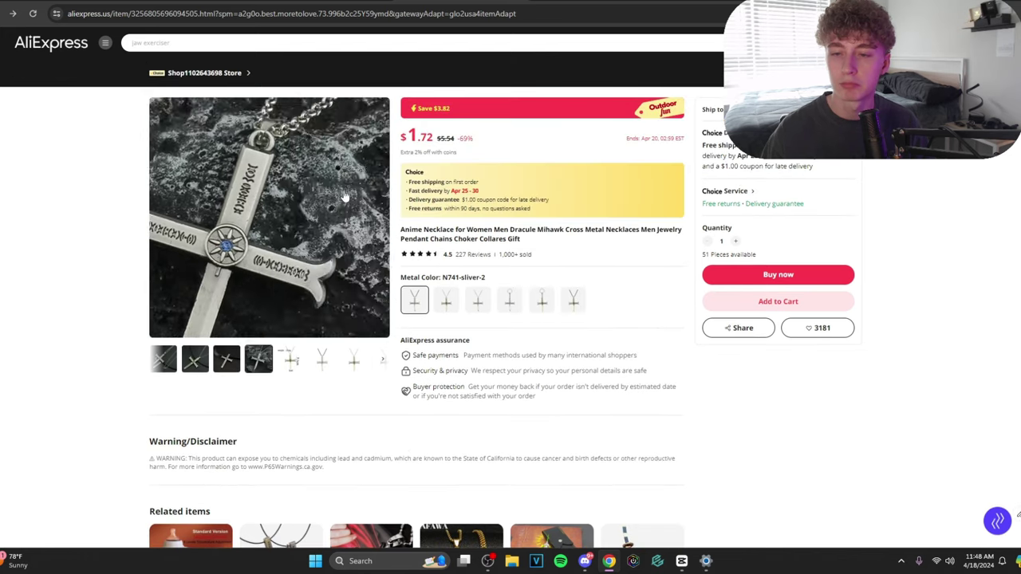
pyautogui.scroll(-3, 90, 315)
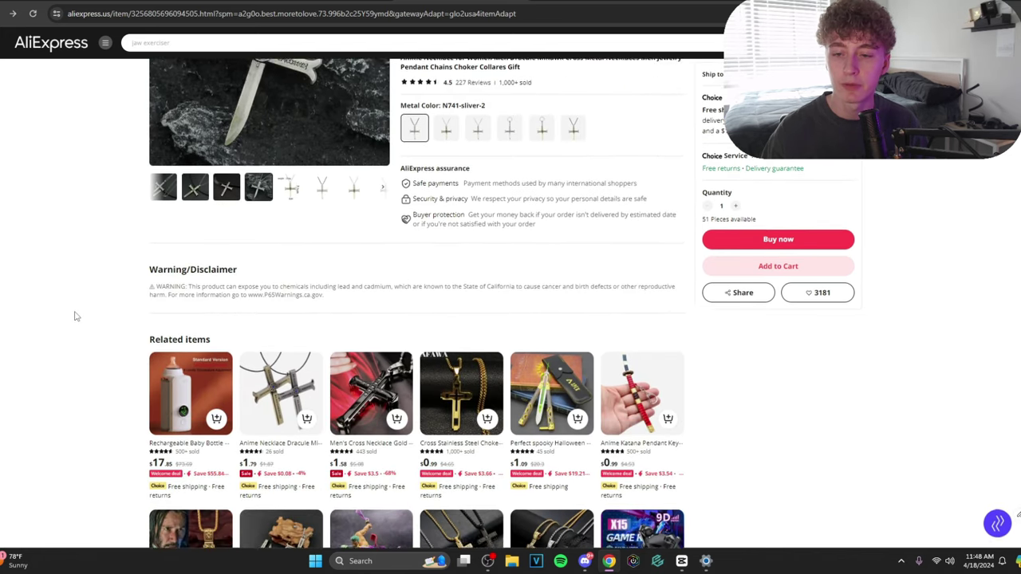
pyautogui.scroll(-2, 135, 300)
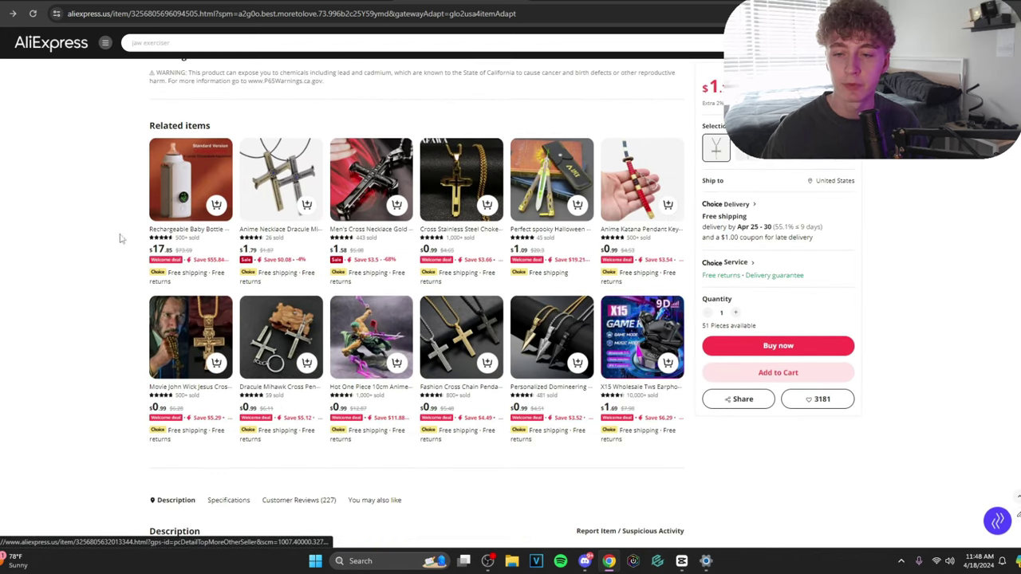
pyautogui.click(261, 394)
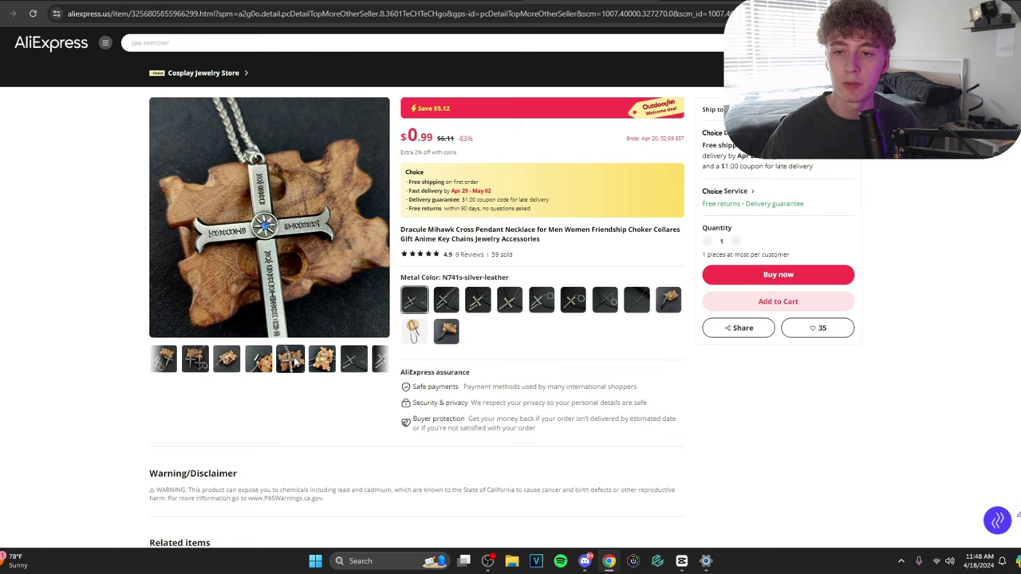
# Expand the pendant listing's description and save its photo of the cross keychain beside the cross necklace.
pyautogui.scroll(-5, 263, 380)
pyautogui.scroll(5, 239, 386)
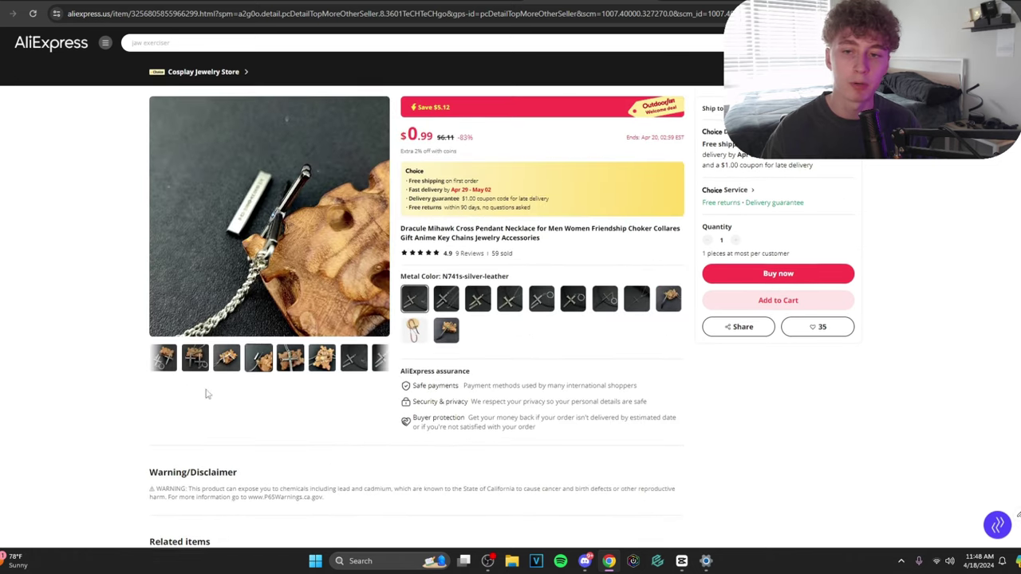
pyautogui.scroll(-6, 390, 370)
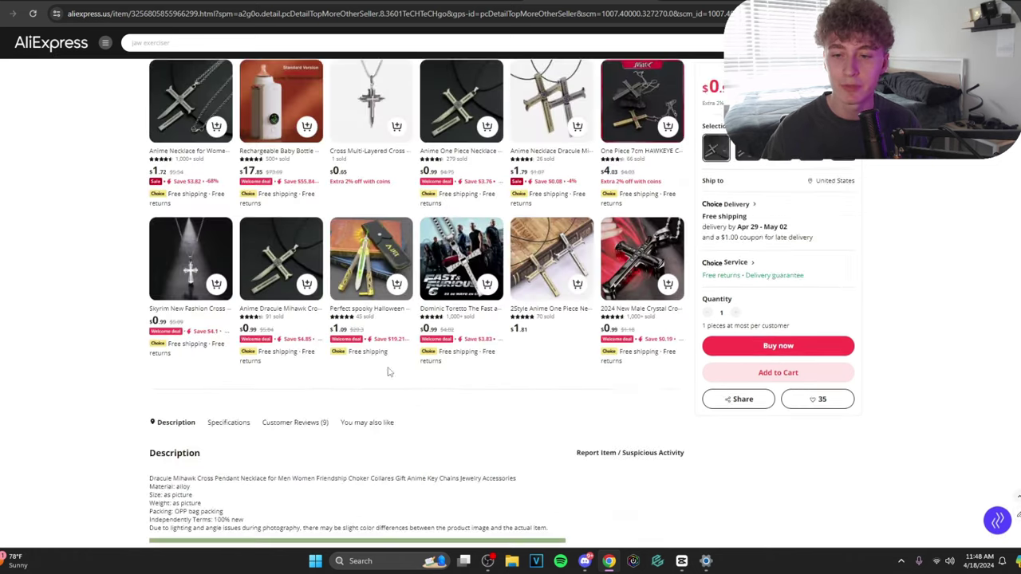
pyautogui.scroll(-7, 389, 371)
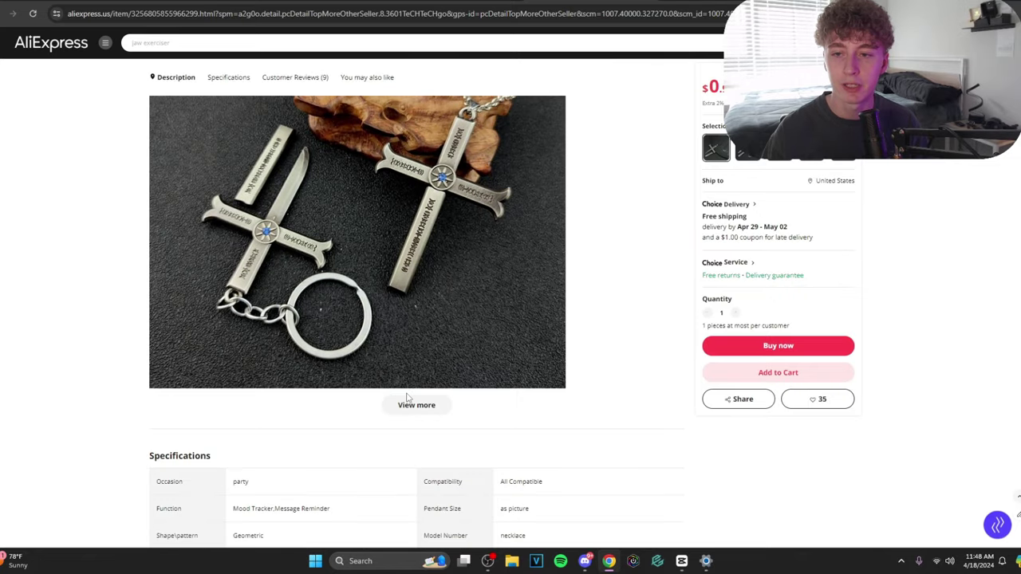
pyautogui.click(417, 405)
pyautogui.rightClick(380, 345)
pyautogui.click(384, 351)
pyautogui.press('Return')
# Save the description photo of the two cross pendants with the key ring to Downloads as a WEBP file.
pyautogui.scroll(-5, 413, 338)
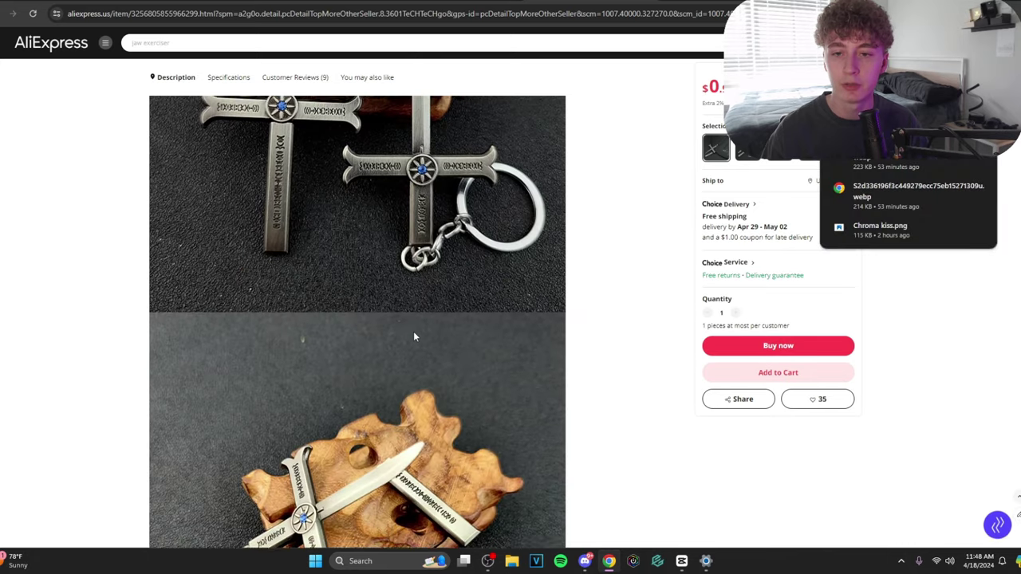
pyautogui.scroll(-5, 413, 337)
pyautogui.rightClick(346, 324)
pyautogui.click(371, 348)
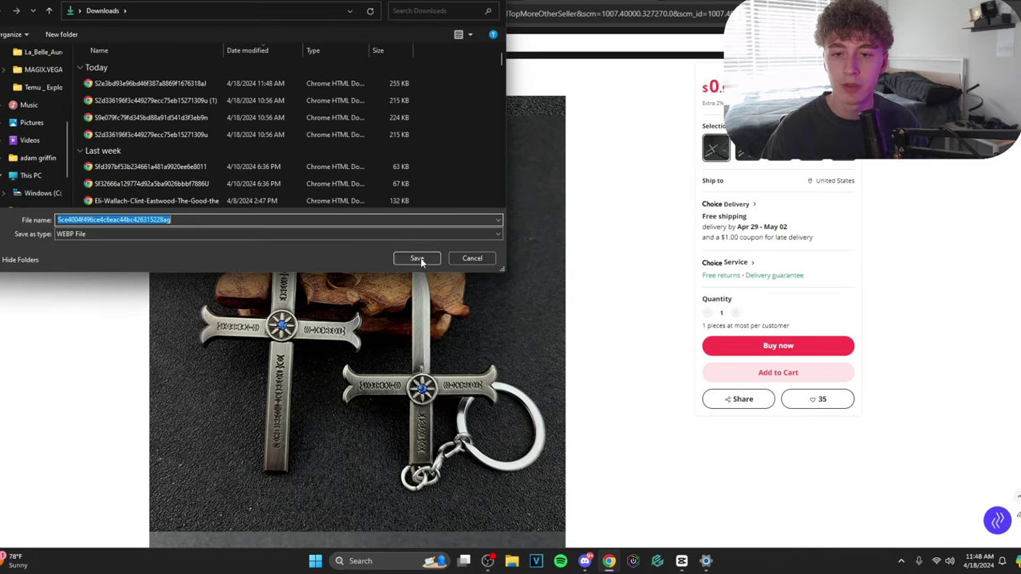
pyautogui.click(416, 258)
# Save one more pendant photo from further down the listing's description.
pyautogui.scroll(-5, 398, 345)
pyautogui.rightClick(390, 290)
pyautogui.click(421, 305)
pyautogui.click(418, 257)
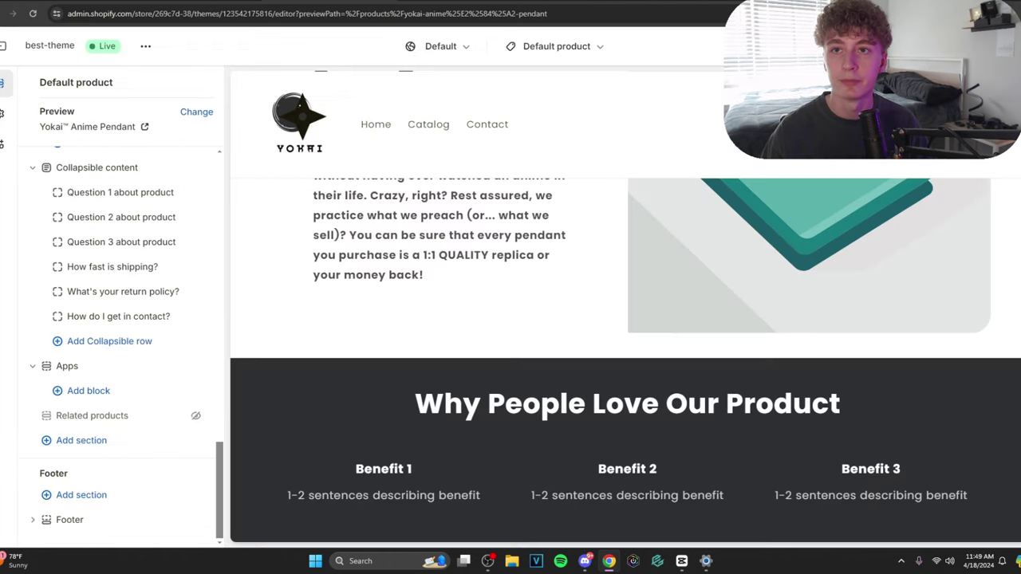
# In the Shopify theme editor, replace the image-with-text sections' placeholder pictures with the saved pendant photos and save the changes.
pyautogui.scroll(6, 707, 297)
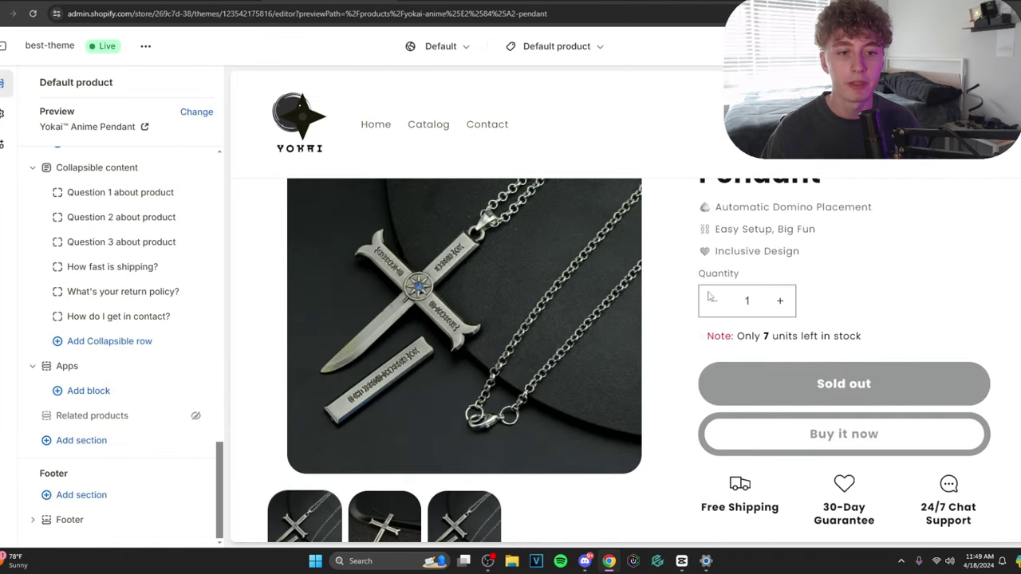
pyautogui.scroll(-10, 707, 298)
pyautogui.click(733, 310)
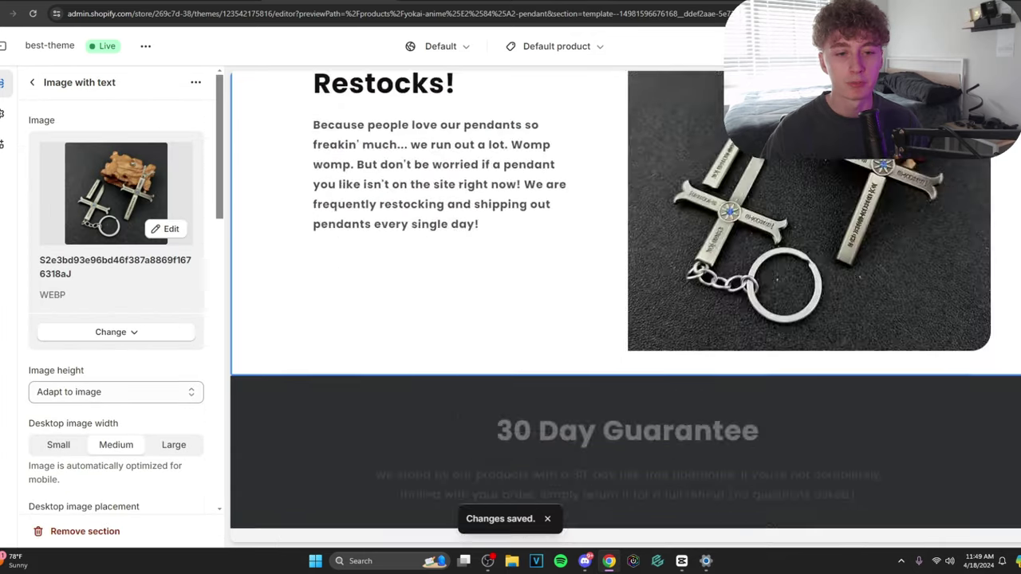
# Review the product page's new section images, the pendant gallery and the remaining placeholder benefit texts.
pyautogui.scroll(15, 625, 303)
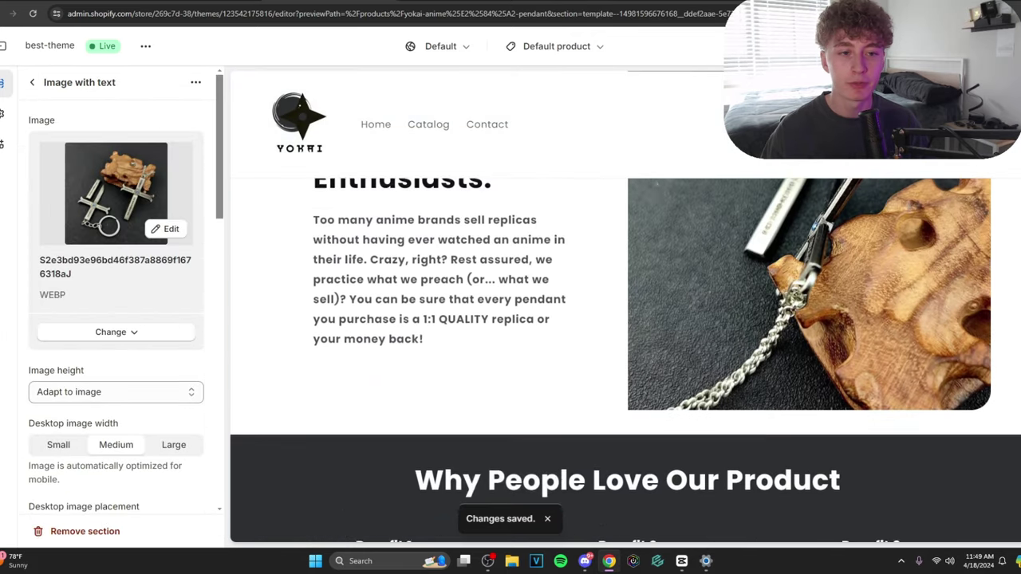
pyautogui.scroll(15, 892, 192)
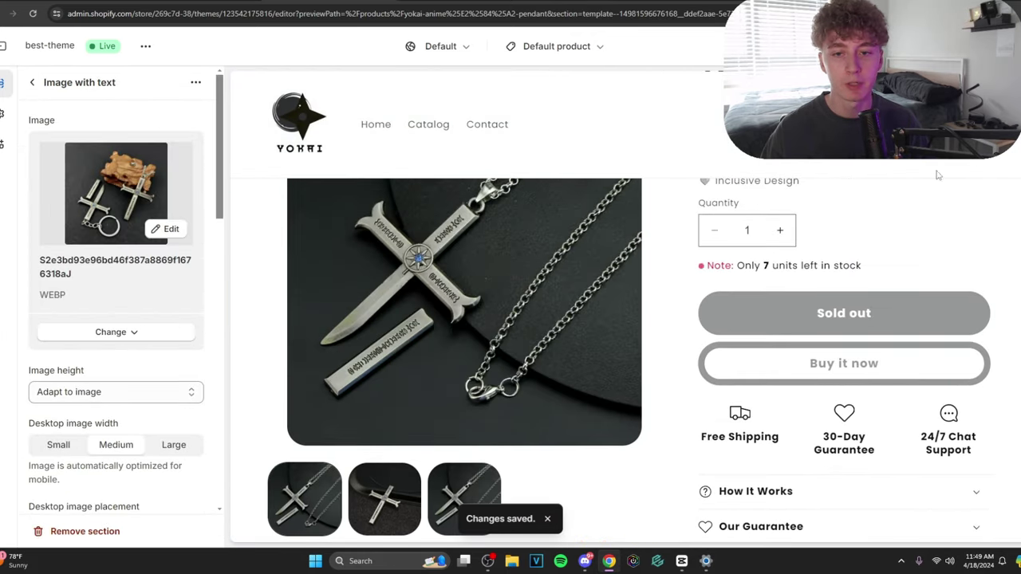
pyautogui.click(315, 503)
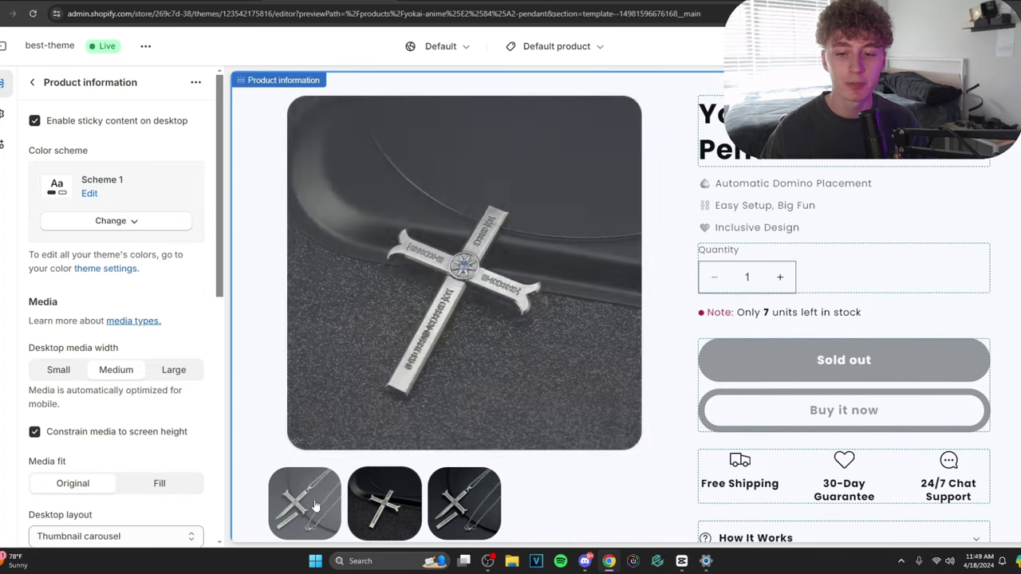
pyautogui.scroll(-10, 615, 393)
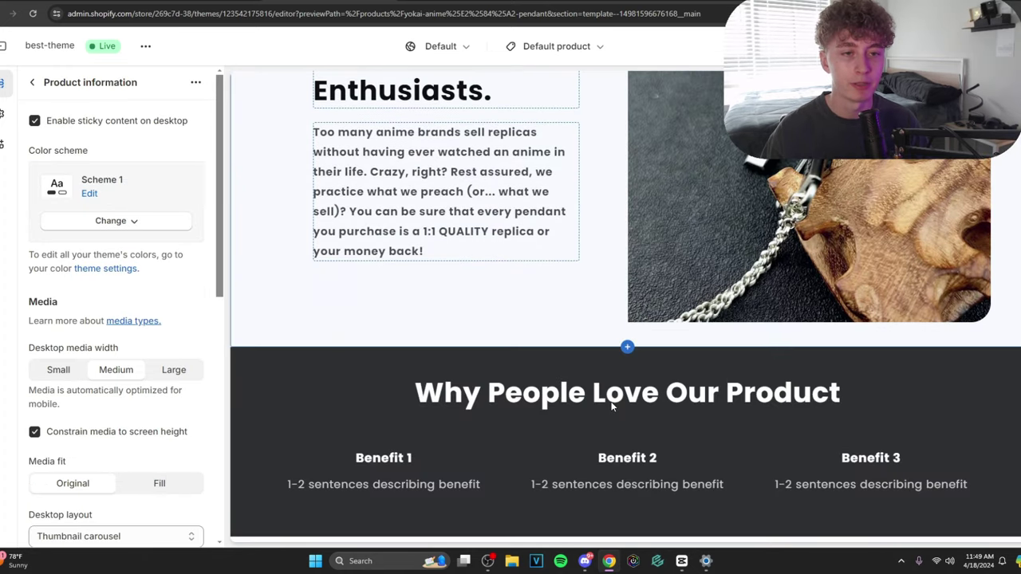
pyautogui.scroll(2, 610, 407)
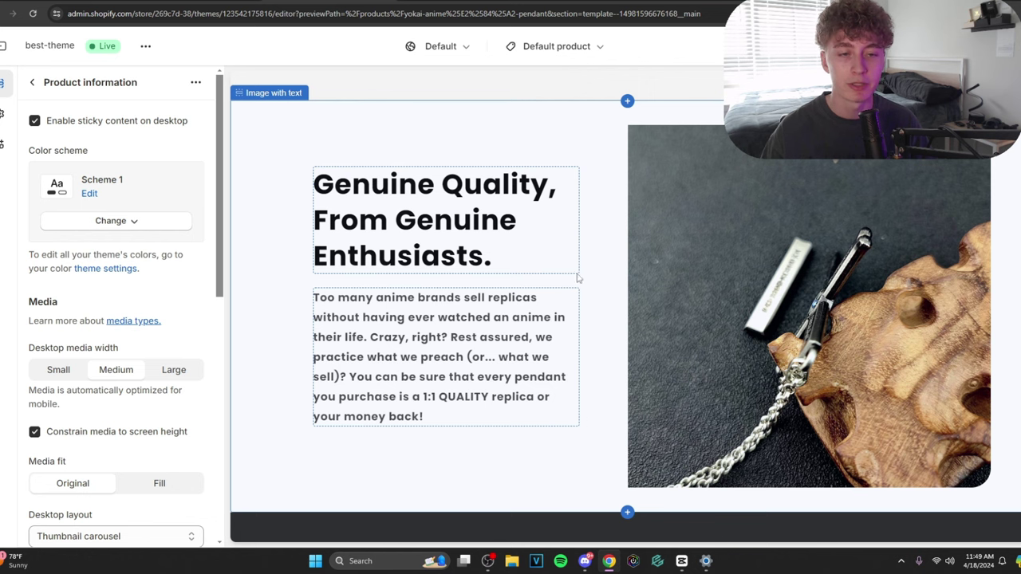
pyautogui.scroll(8, 569, 284)
pyautogui.scroll(1, 767, 346)
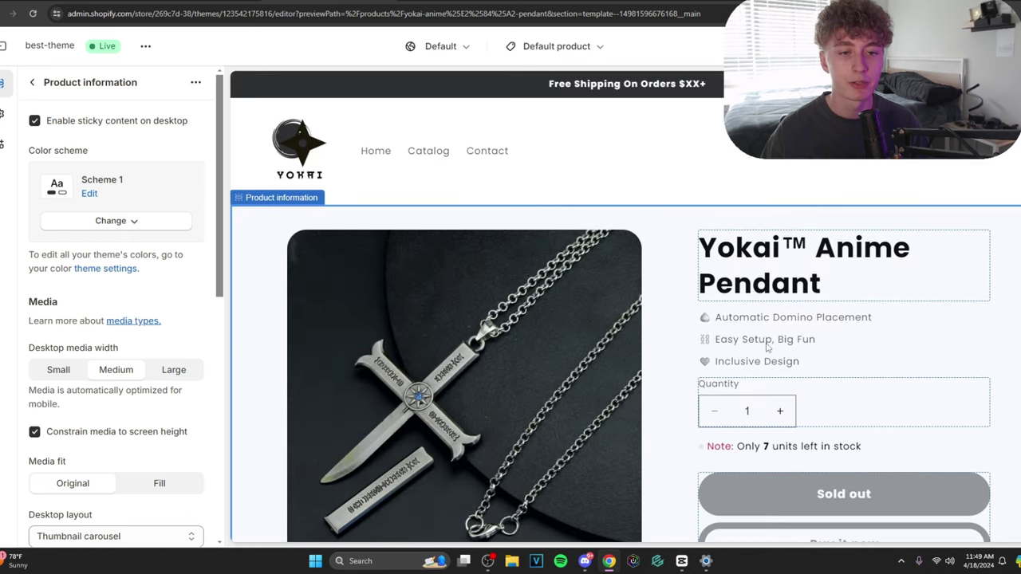
# Open the Custom Liquid block under the product title and delete the text "Automatic Domino Placement" from its first line.
pyautogui.click(32, 82)
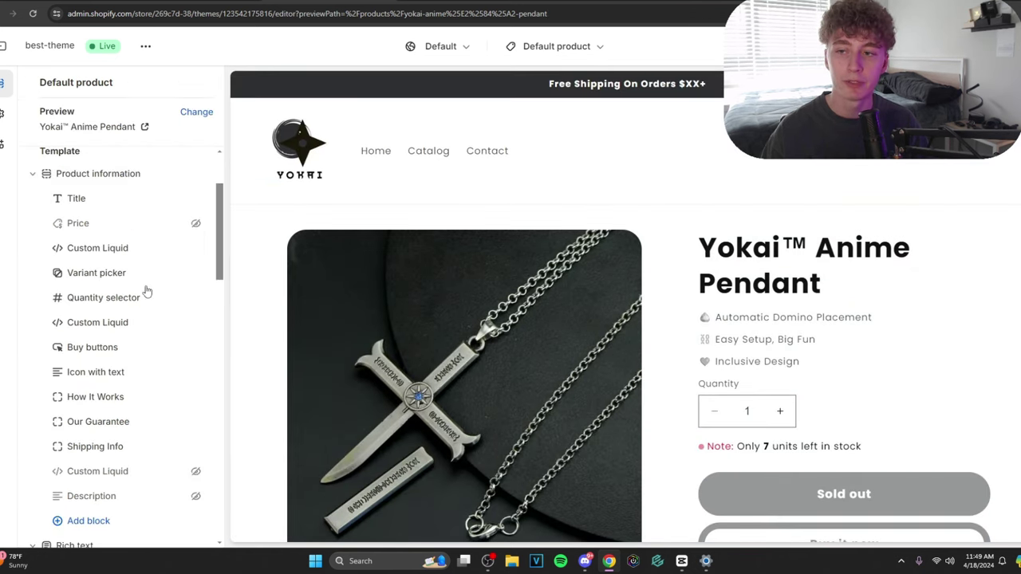
pyautogui.click(126, 259)
pyautogui.click(126, 258)
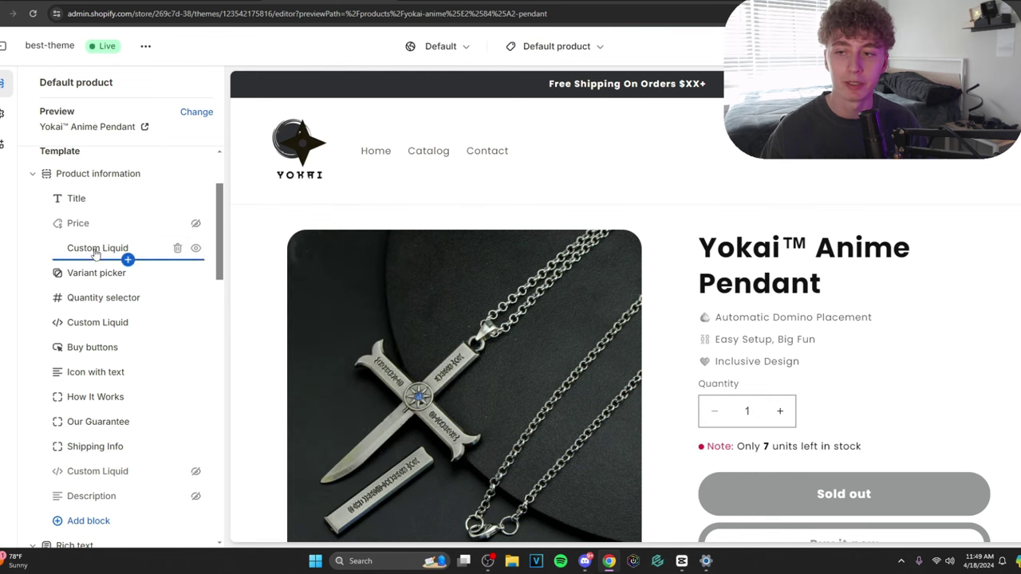
pyautogui.click(93, 249)
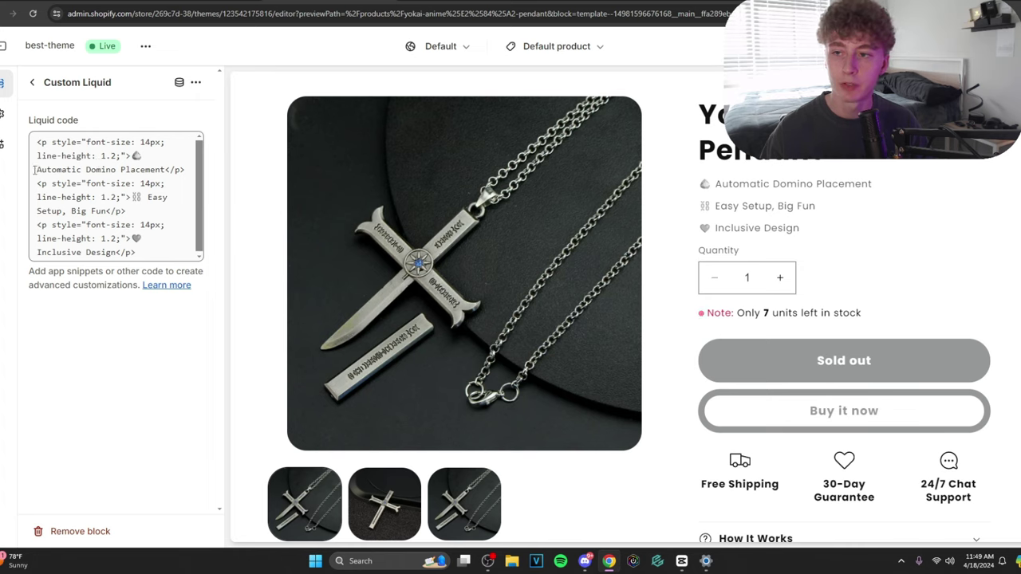
pyautogui.moveTo(35, 169)
pyautogui.mouseDown()
pyautogui.moveTo(162, 170)
pyautogui.moveTo(33, 170)
pyautogui.mouseUp()
pyautogui.press('BackSpace')
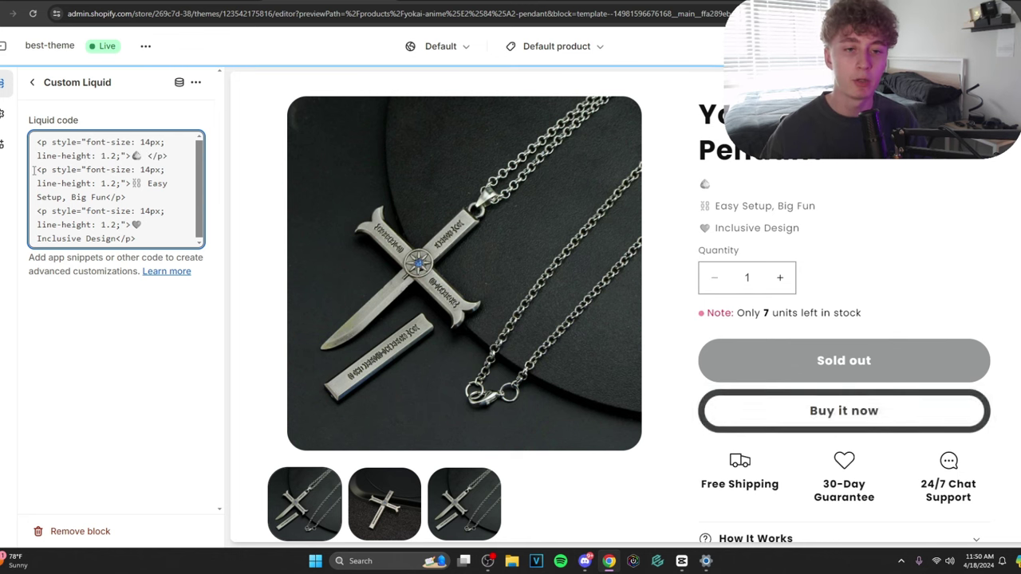
# Switch to the Keywords (Sales) notes in Notion and examine the words listed for building exclusivity and high perceived value.
pyautogui.scroll(-10, 429, 337)
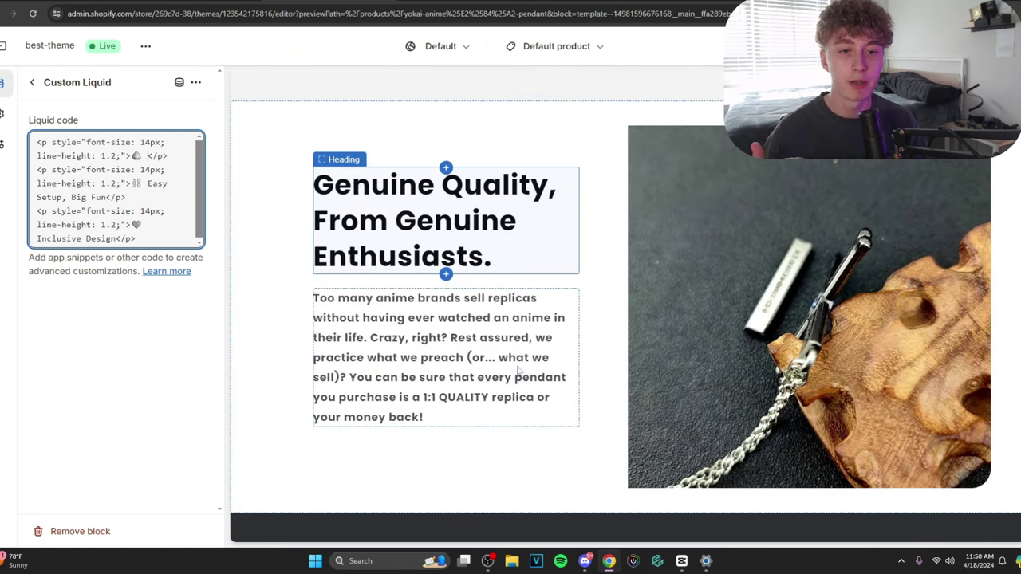
pyautogui.scroll(10, 547, 385)
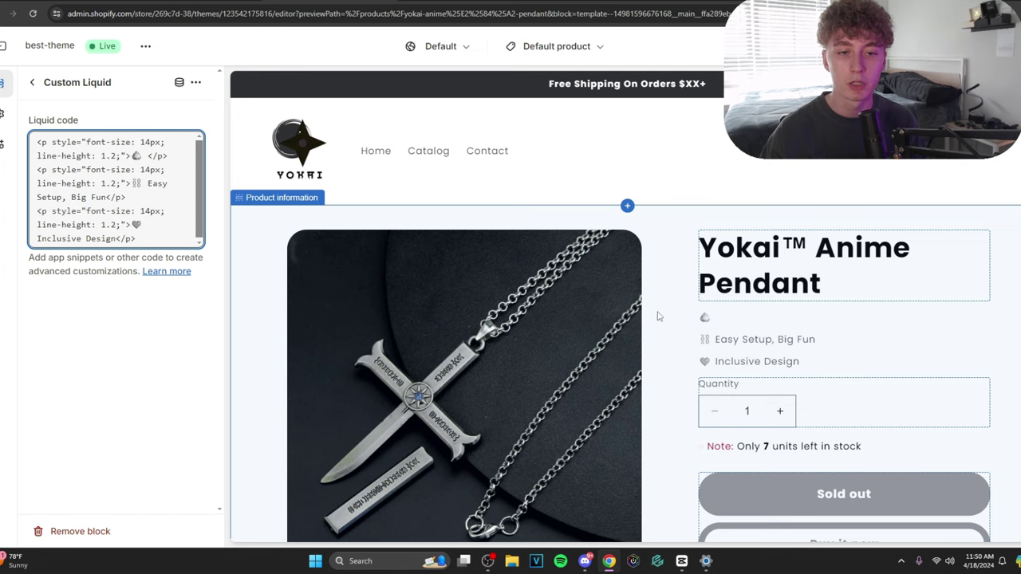
pyautogui.click(72, 2)
pyautogui.scroll(-2, 538, 298)
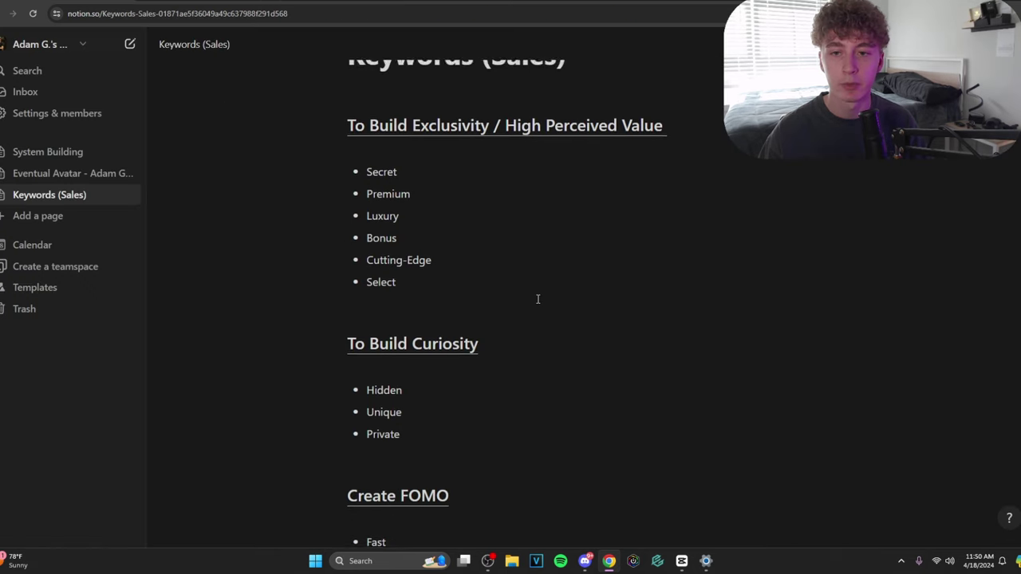
pyautogui.moveTo(505, 117); pyautogui.dragTo(662, 117)
pyautogui.click(383, 186)
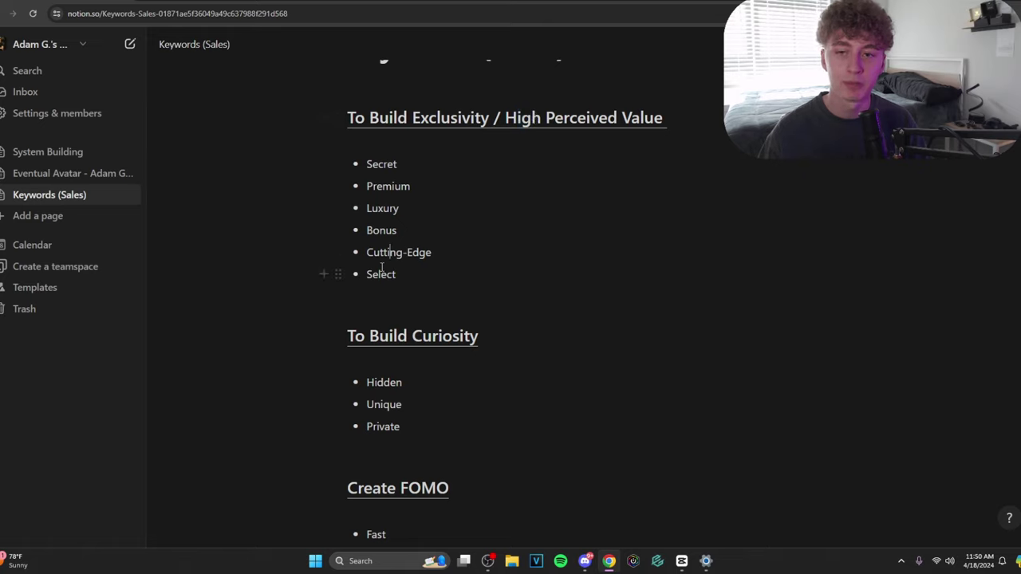
pyautogui.moveTo(366, 186); pyautogui.dragTo(410, 186)
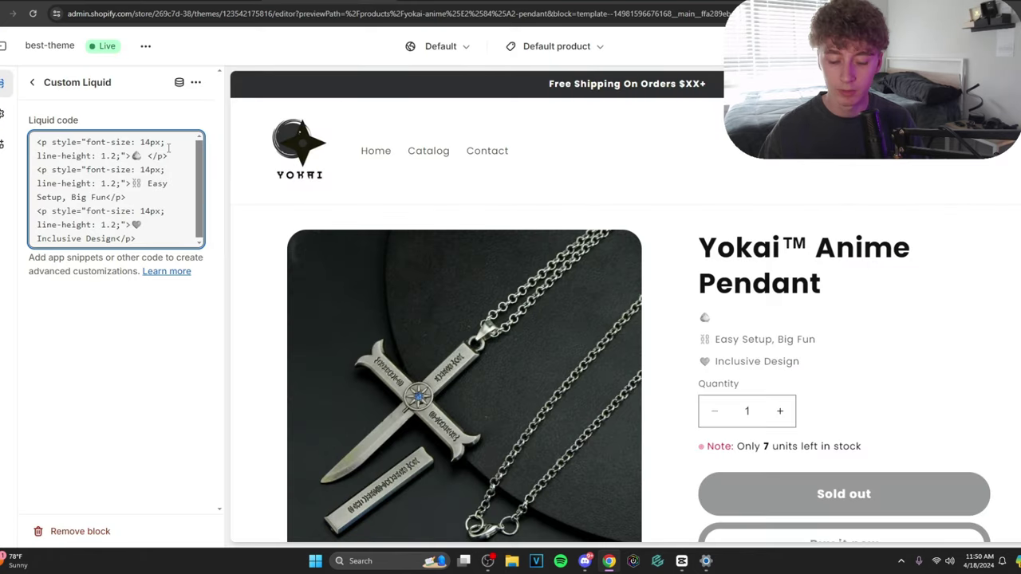
# Back in the Shopify theme editor, enter "Premium Quality!" as the first bullet's text in the Custom Liquid block.
pyautogui.write('Premium')
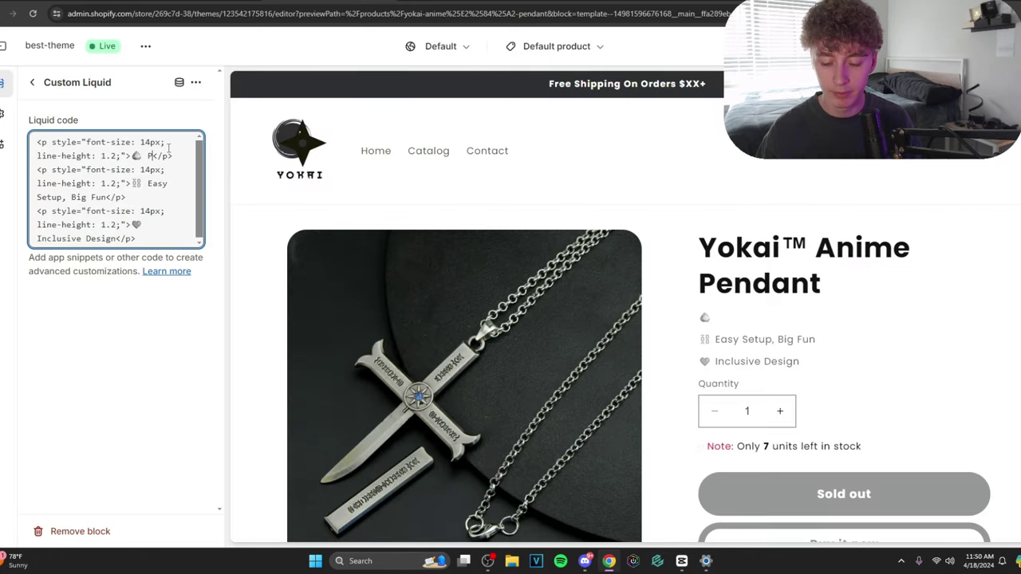
pyautogui.write('Quality!')
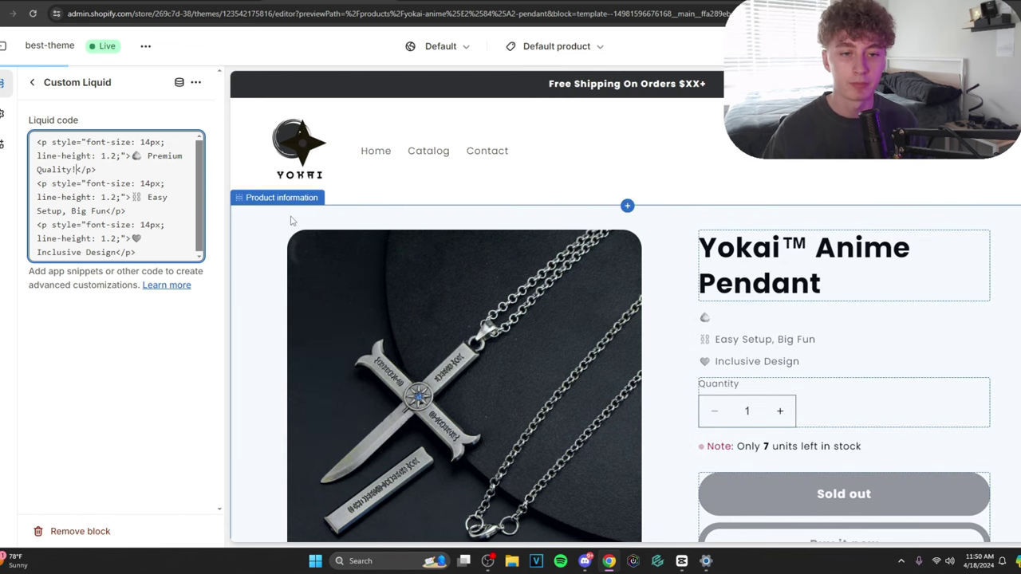
pyautogui.scroll(-2, 297, 206)
pyautogui.scroll(2, 296, 205)
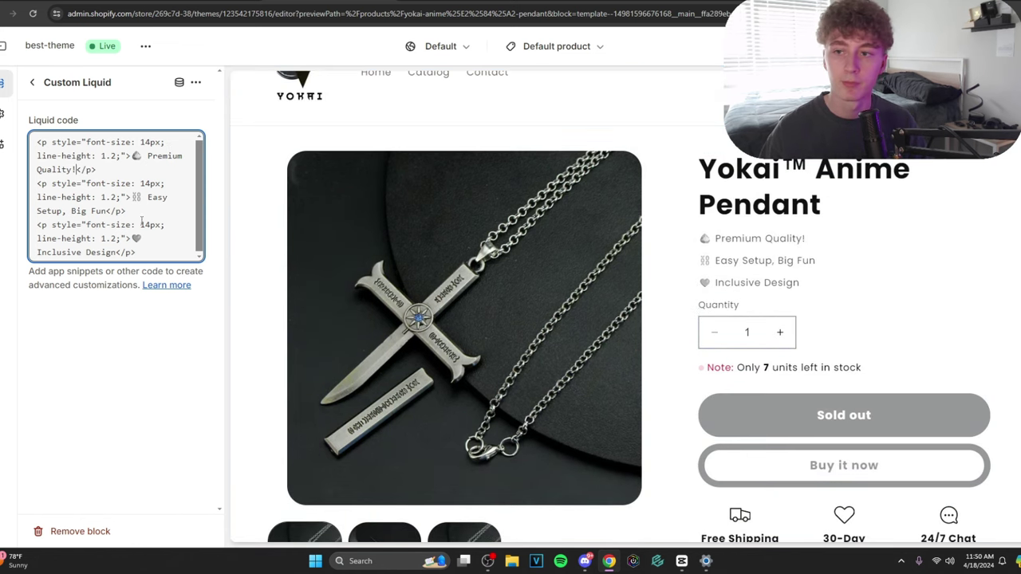
# Replace the second bullet's text "Easy Setup, Big Fun" with "Stainless Steel Chain" and save the changes.
pyautogui.moveTo(147, 197); pyautogui.dragTo(106, 212)
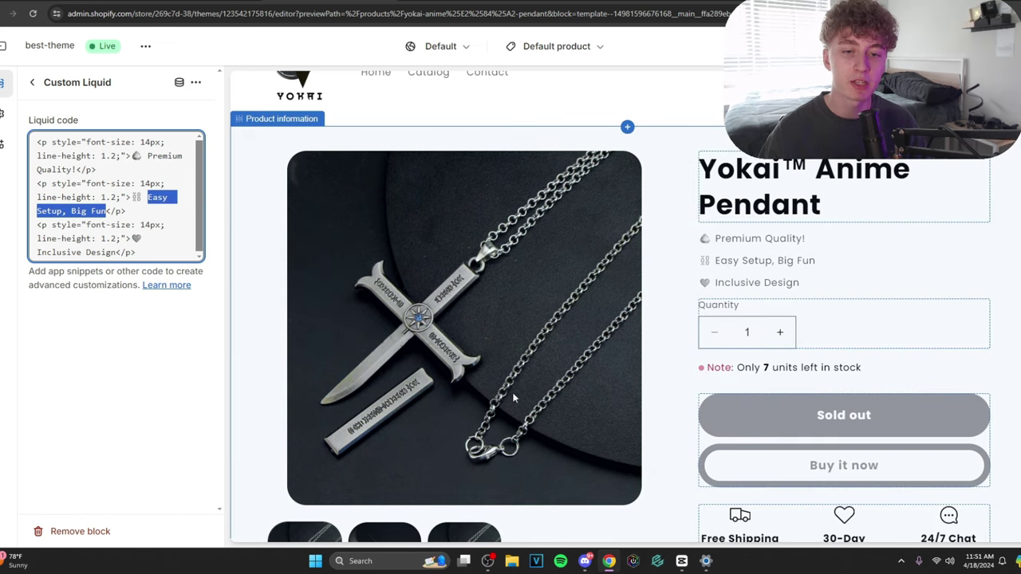
pyautogui.press('BackSpace')
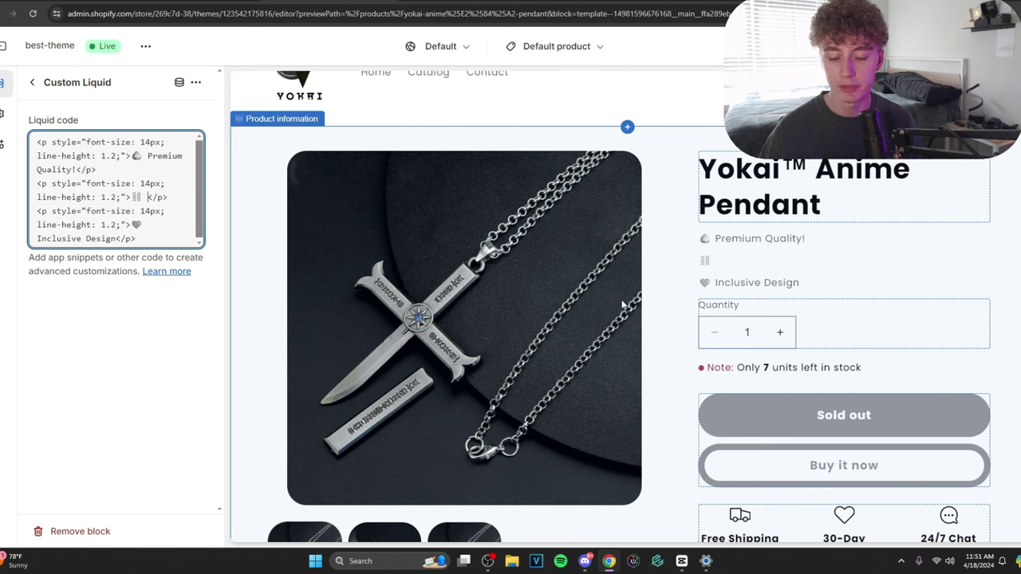
pyautogui.write('Stainless ')
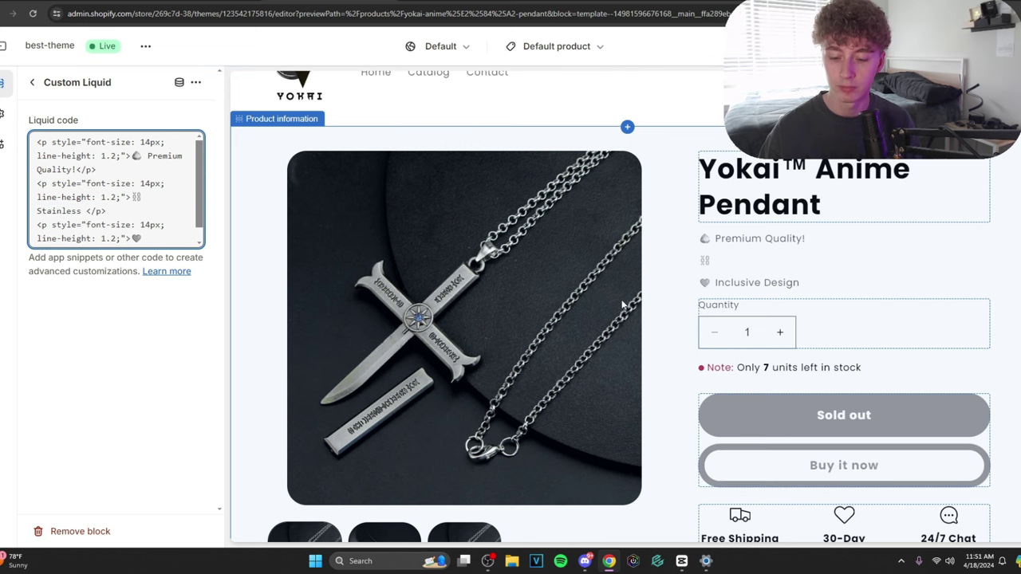
pyautogui.write('Steel C')
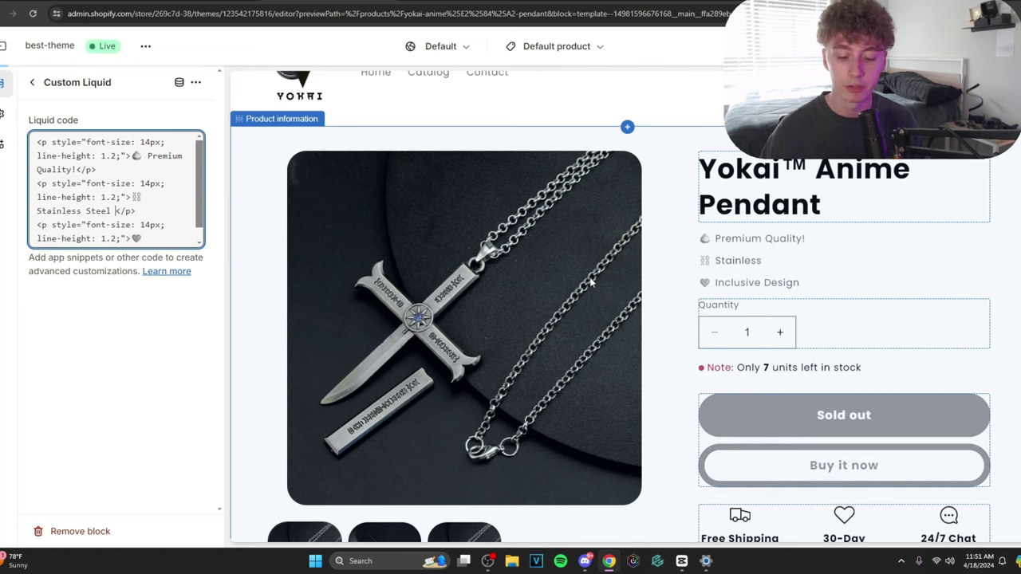
pyautogui.write('hain')
pyautogui.click(720, 289)
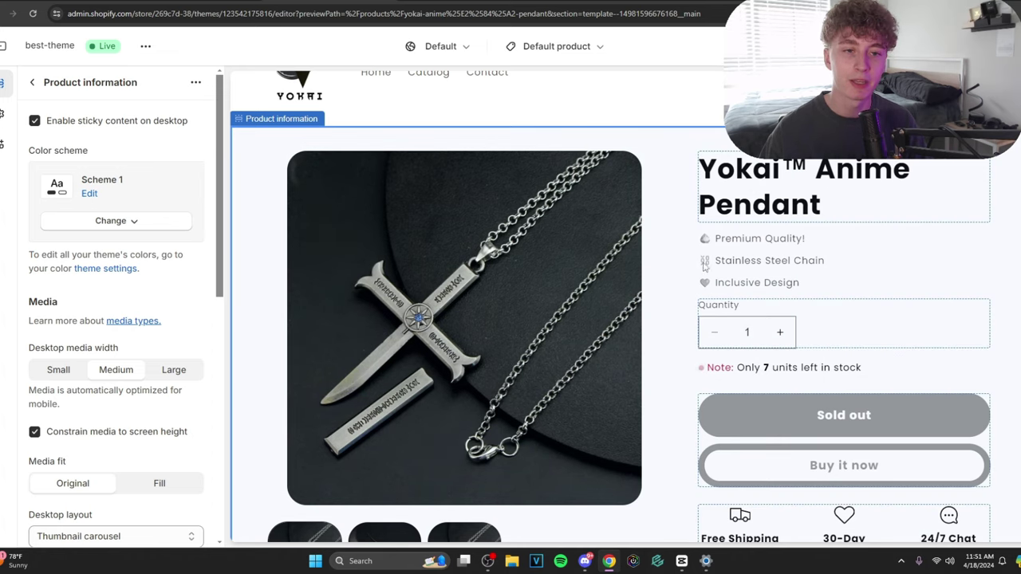
pyautogui.hotkey('ctrl', 's')
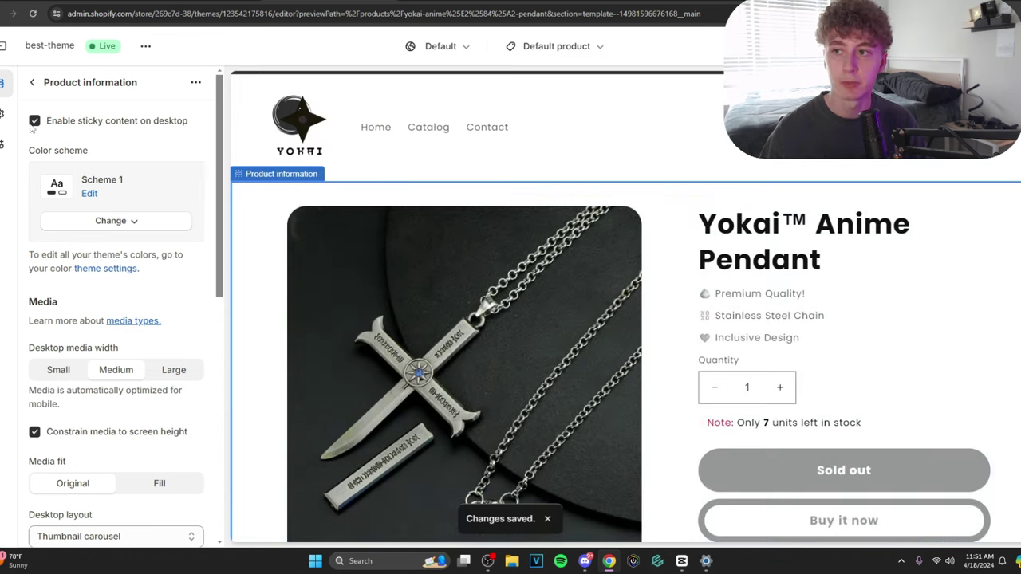
# Reopen the Custom Liquid block, replace "Inclusive Design" with "Tracked Shipping!" and add an exclamation mark after "Stainless Steel Chain".
pyautogui.click(32, 82)
pyautogui.click(96, 248)
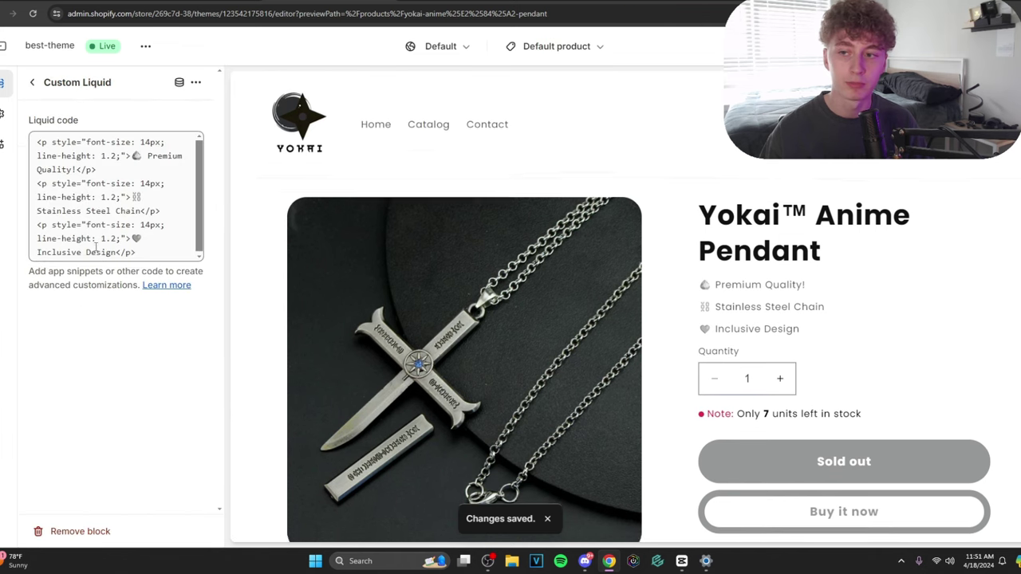
pyautogui.moveTo(32, 252); pyautogui.dragTo(114, 255)
pyautogui.write('Tracked')
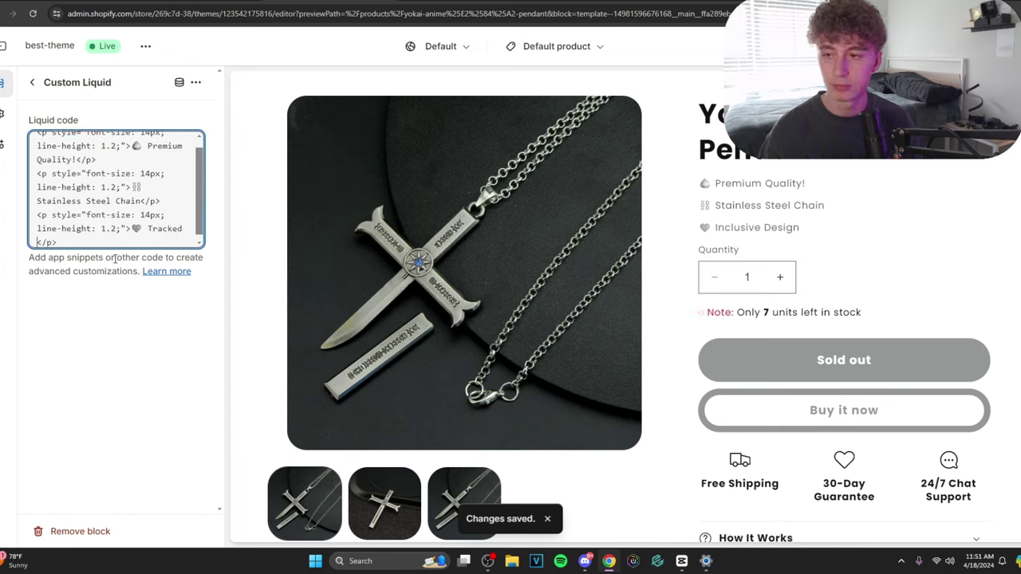
pyautogui.write(' Shgippin')
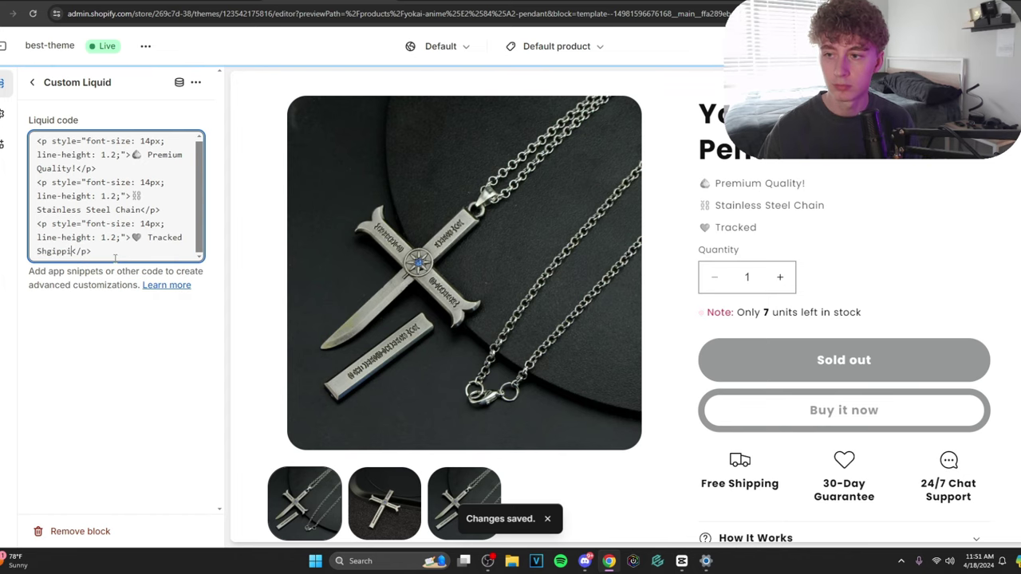
pyautogui.press('BackSpace')
pyautogui.press('BackSpace')
pyautogui.press('BackSpace')
pyautogui.press('BackSpace')
pyautogui.press('BackSpace')
pyautogui.press('BackSpace')
pyautogui.write('ipping!')
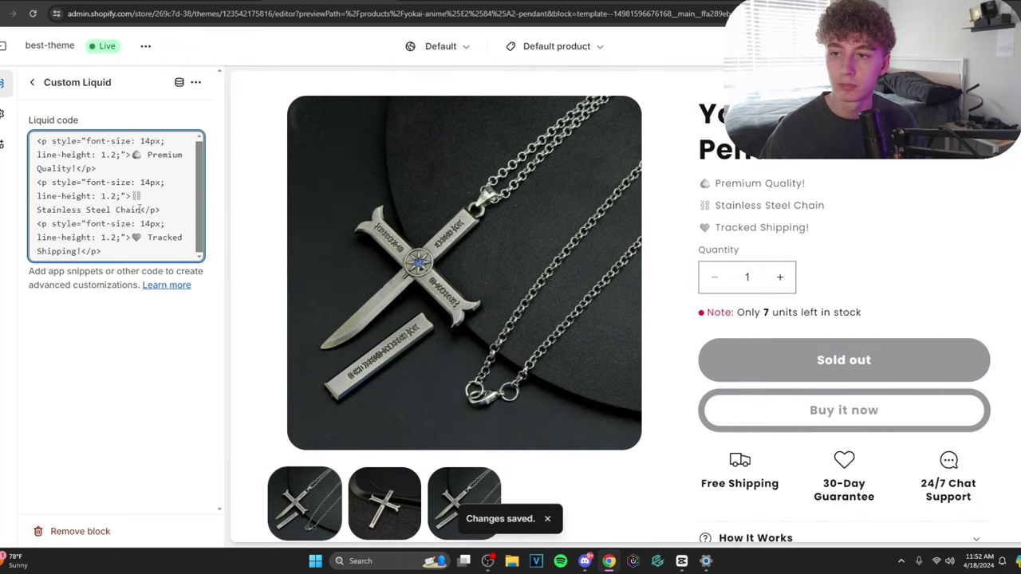
pyautogui.write('!')
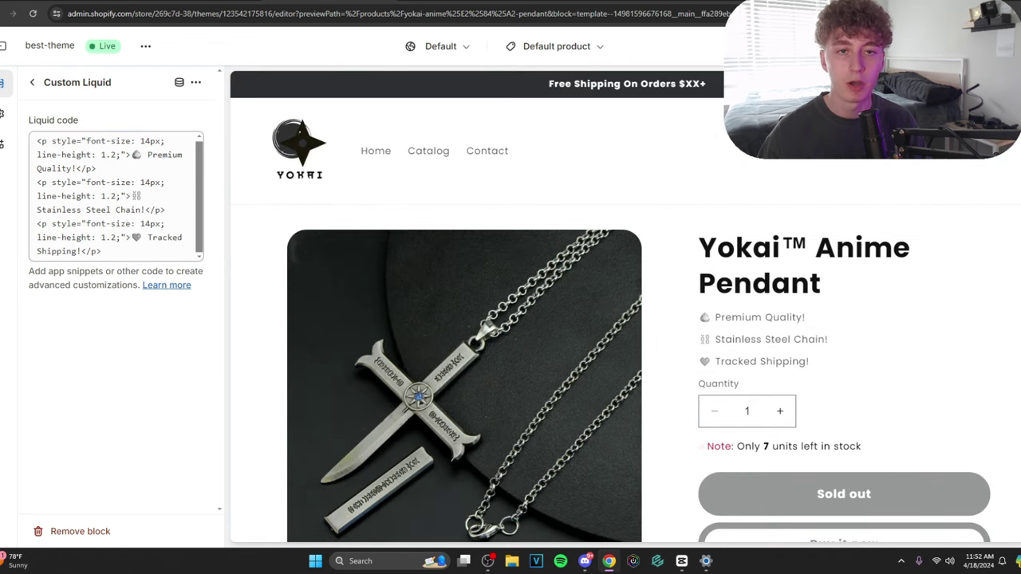
# Change the heading above the three benefit columns to "Why People Love Yokai™!".
pyautogui.scroll(-5, 626, 313)
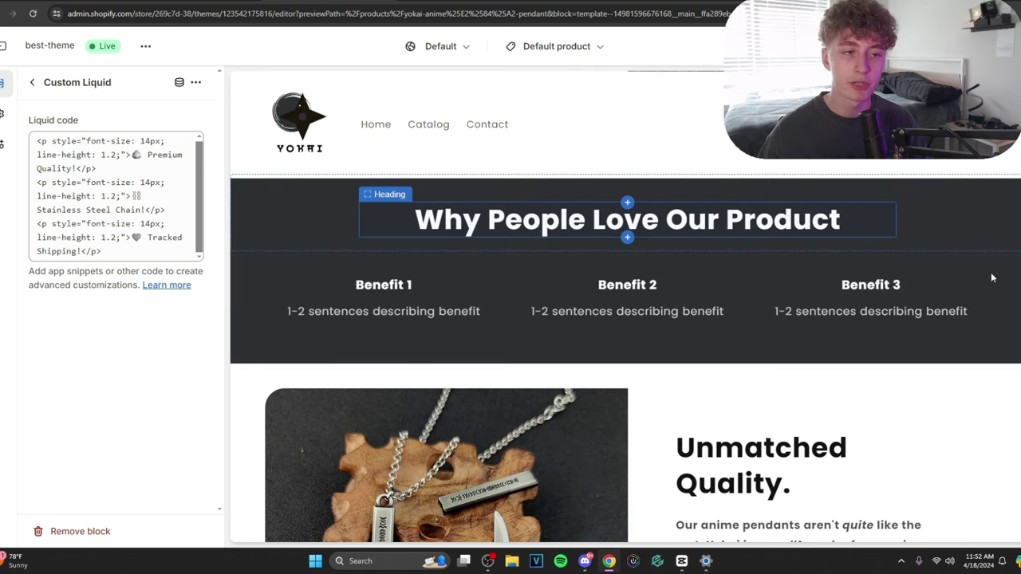
pyautogui.scroll(-10, 998, 283)
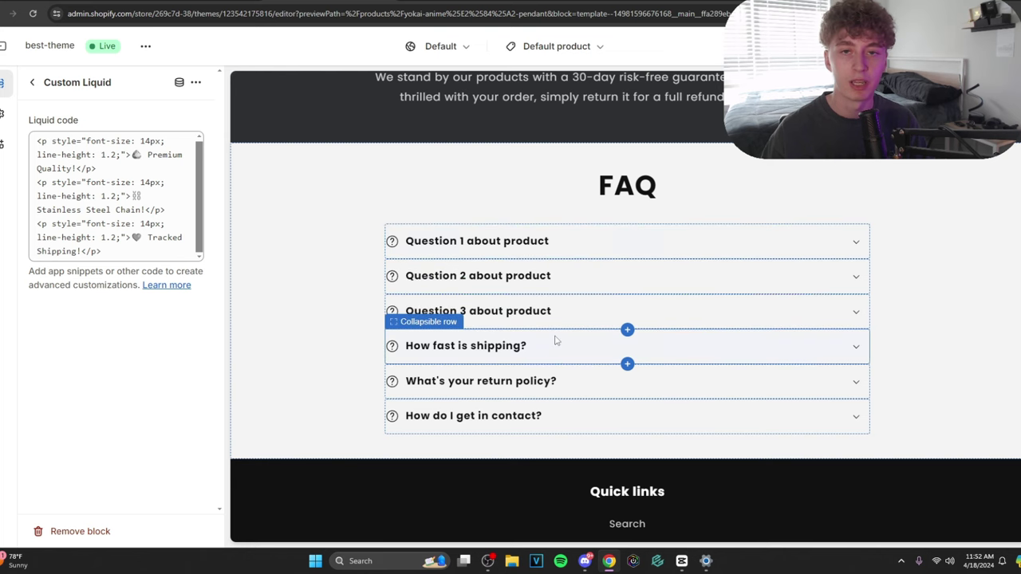
pyautogui.scroll(10, 556, 341)
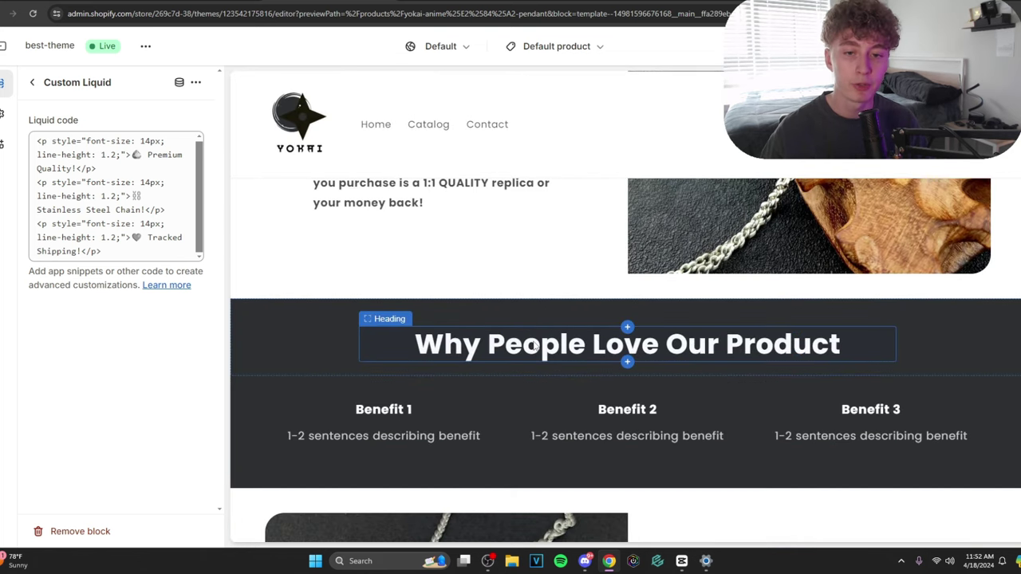
pyautogui.click(534, 346)
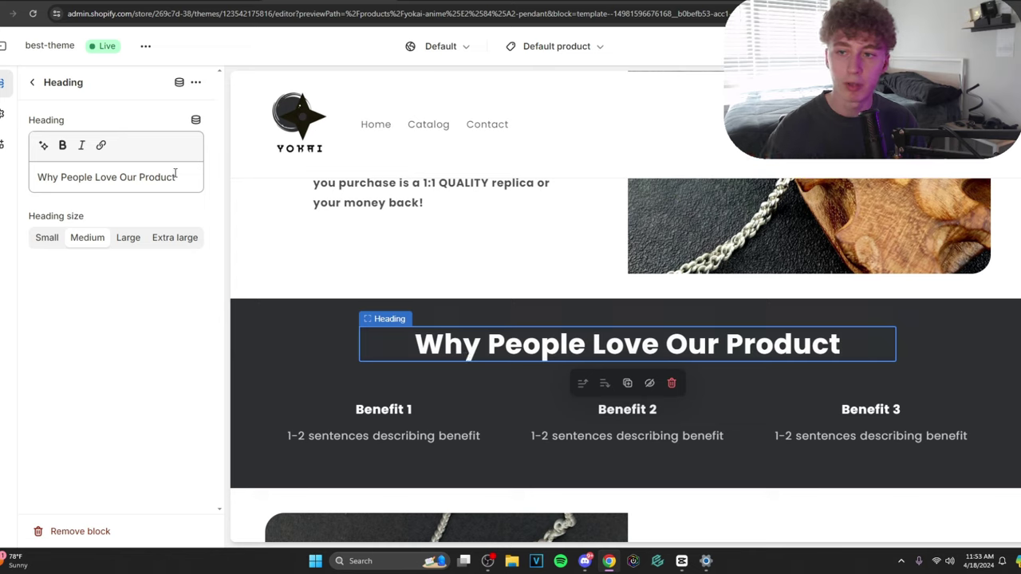
pyautogui.moveTo(176, 177); pyautogui.dragTo(122, 179)
pyautogui.write('Yoak')
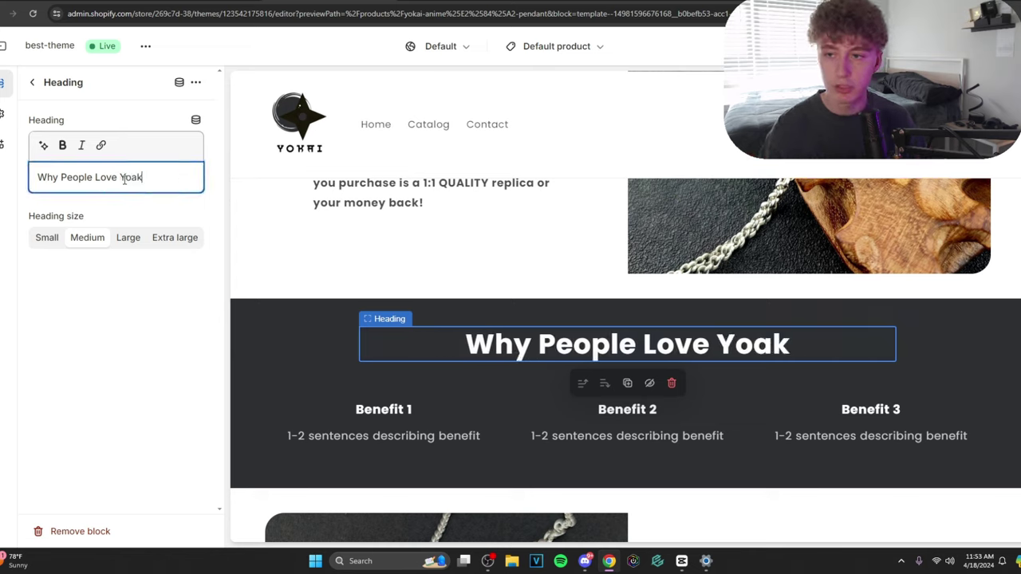
pyautogui.press('BackSpace')
pyautogui.press('BackSpace')
pyautogui.press('BackSpace')
pyautogui.write('okai')
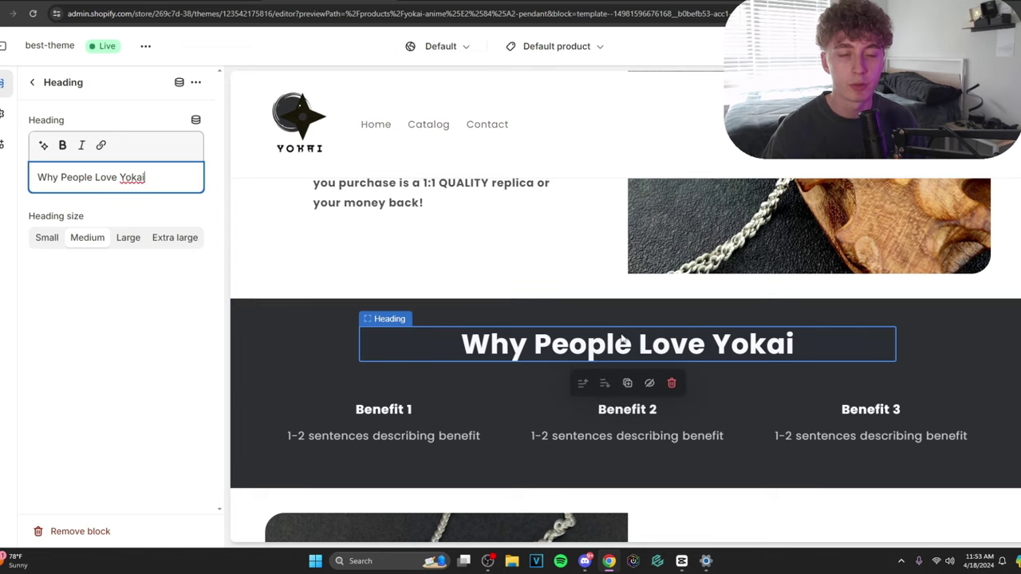
pyautogui.click(155, 177)
pyautogui.write('™')
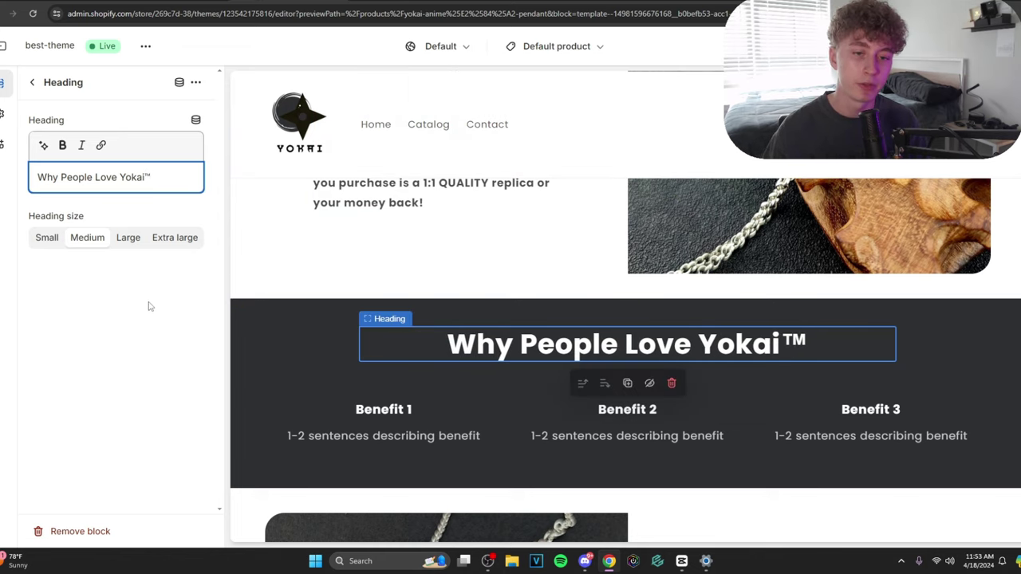
pyautogui.write('!')
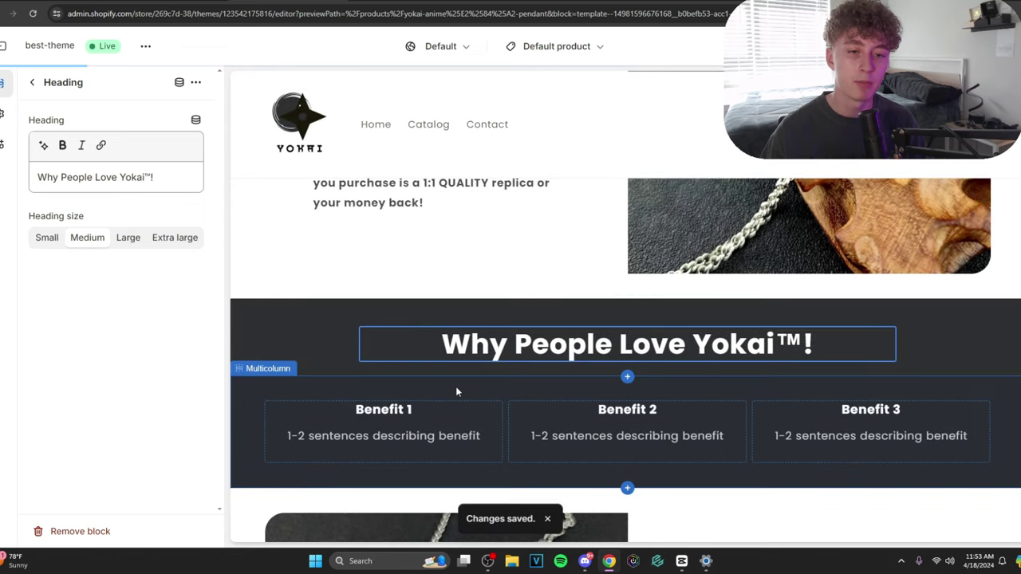
# Add the ™ symbol after "Yokai" in the description of the "Quick, Tracked Shipping" benefit column.
pyautogui.scroll(-2, 457, 389)
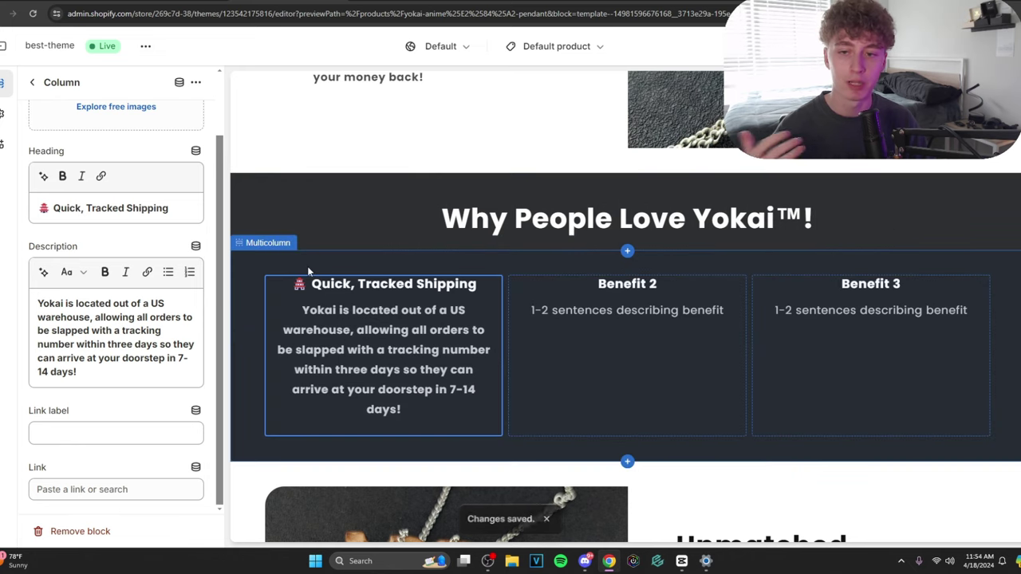
pyautogui.click(292, 323)
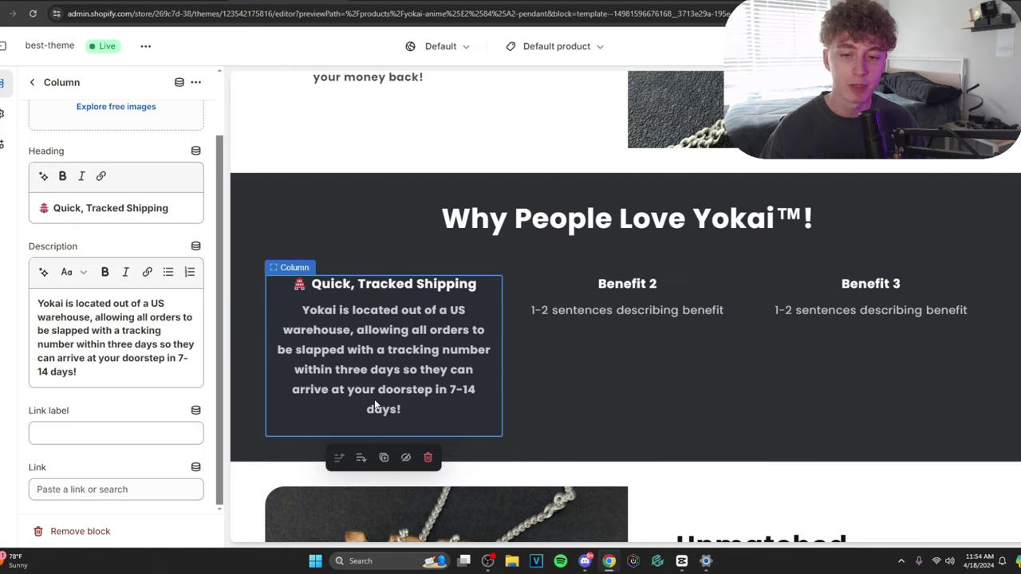
pyautogui.click(635, 206)
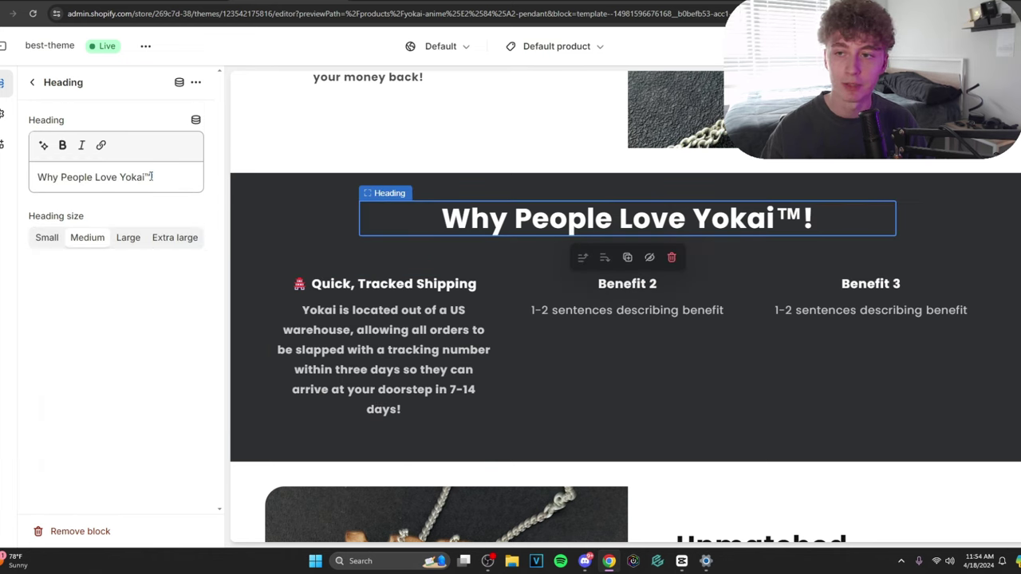
pyautogui.click(383, 359)
pyautogui.click(64, 377)
pyautogui.write('™')
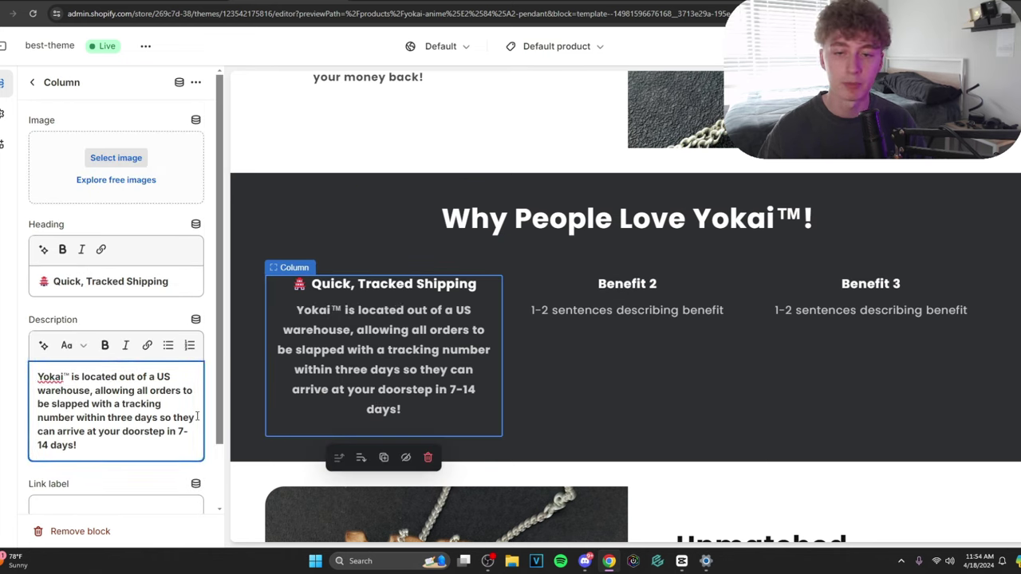
pyautogui.click(461, 226)
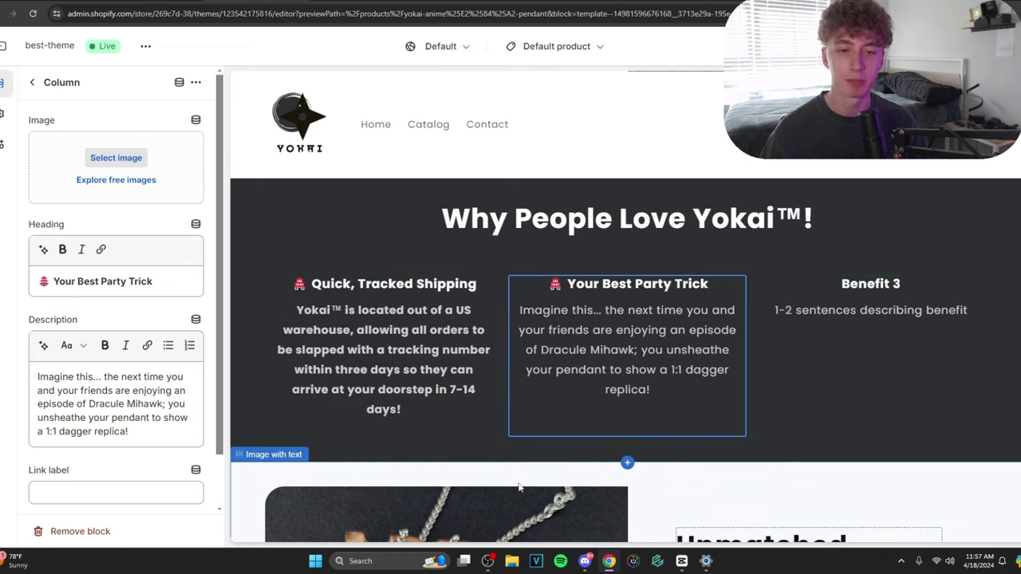
# Make the whole description of the "Your Best Party Trick" benefit column bold.
pyautogui.moveTo(152, 437); pyautogui.dragTo(36, 375)
pyautogui.click(105, 345)
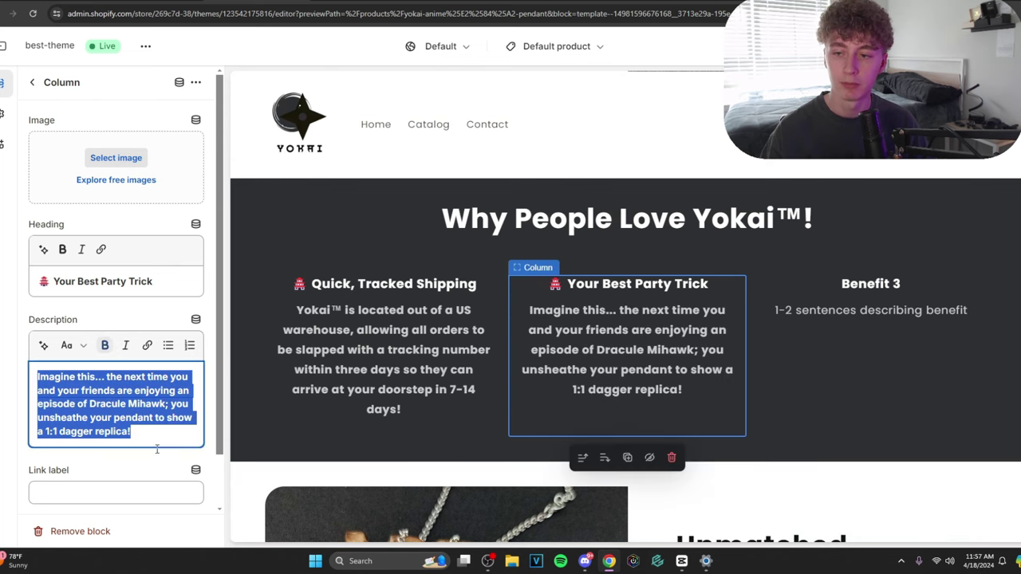
pyautogui.click(524, 478)
# Fill the Benefit 3 column with the heading "Versatile Style" and a bold description about cosplay events and daily outfits, and save the theme.
pyautogui.scroll(5, 562, 471)
pyautogui.scroll(-2, 563, 467)
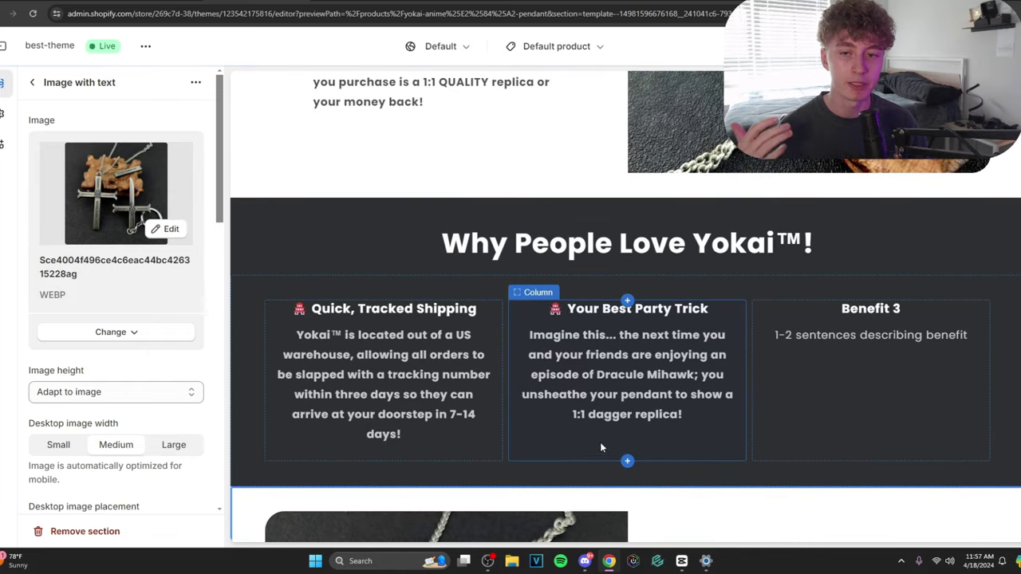
pyautogui.click(800, 372)
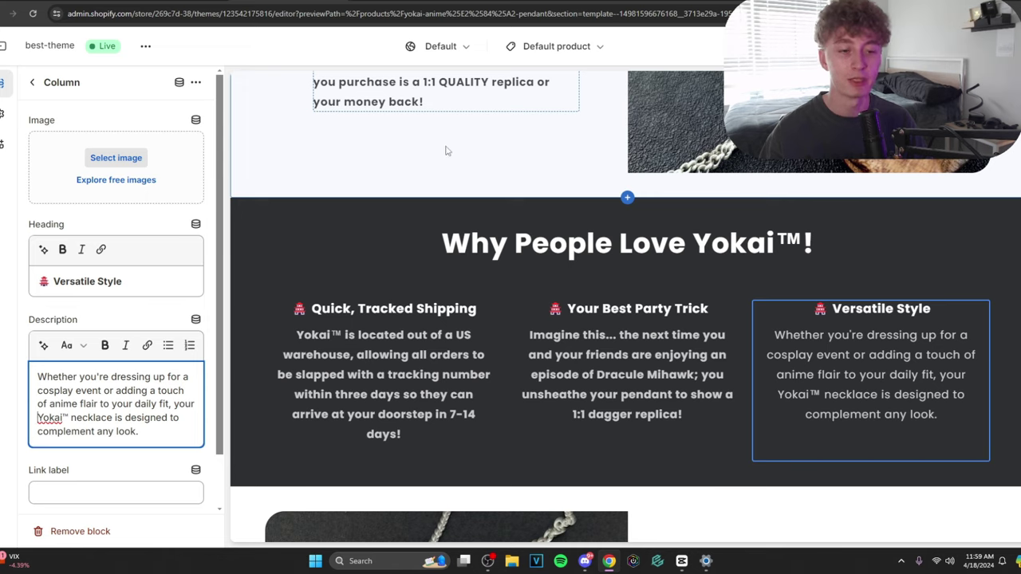
pyautogui.hotkey('ctrl', 'a')
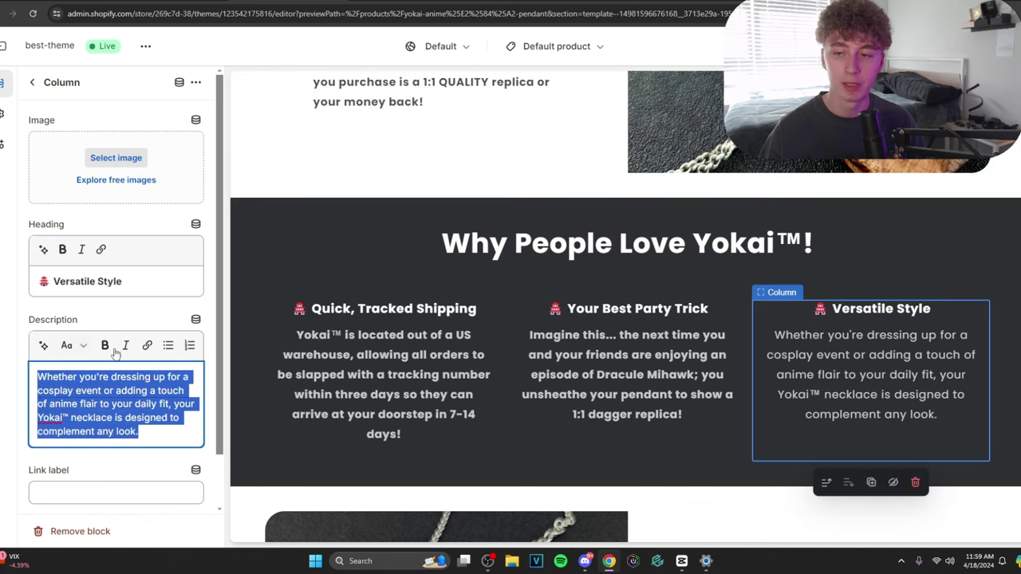
pyautogui.click(105, 344)
pyautogui.hotkey('ctrl', 's')
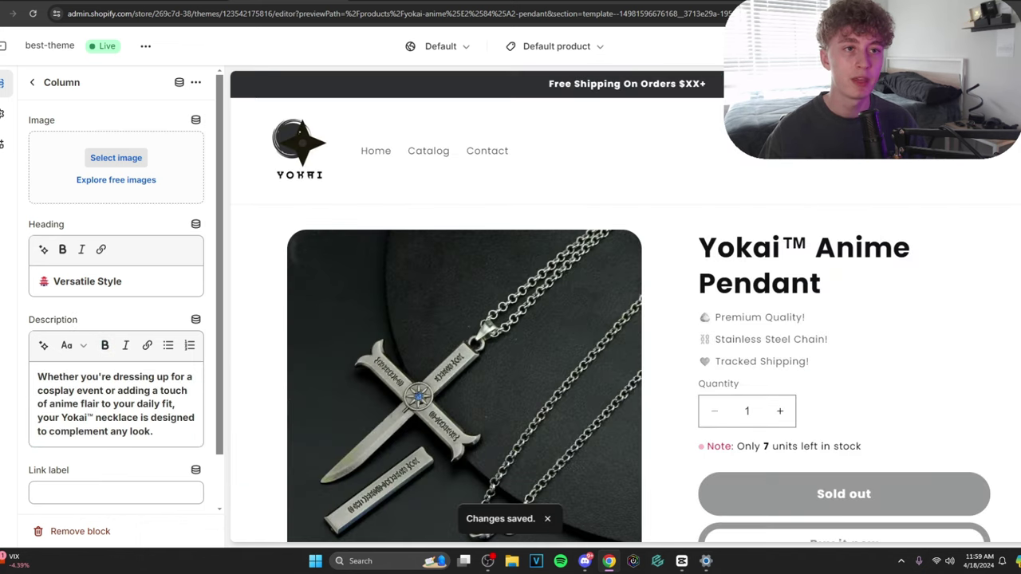
# Switch the preview to the mobile layout and review the product page's sections in it.
pyautogui.click(909, 45)
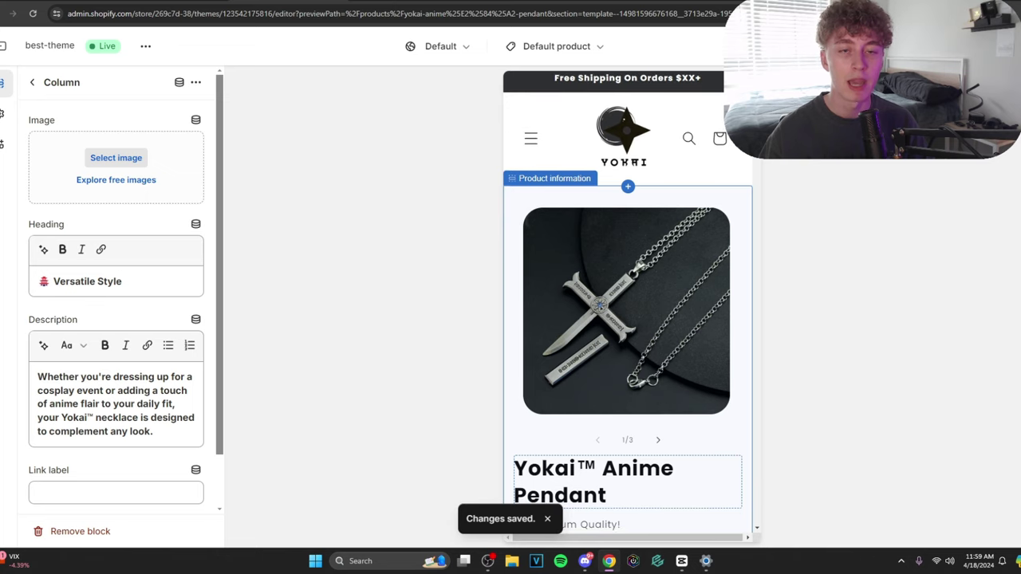
pyautogui.scroll(-10, 748, 187)
pyautogui.scroll(-8, 748, 187)
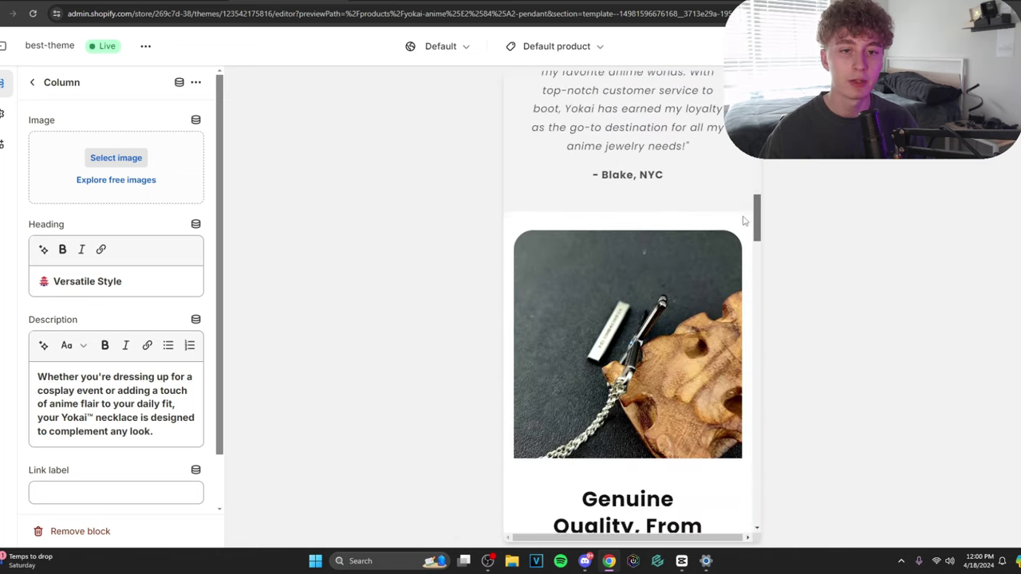
pyautogui.moveTo(755, 264); pyautogui.dragTo(757, 92)
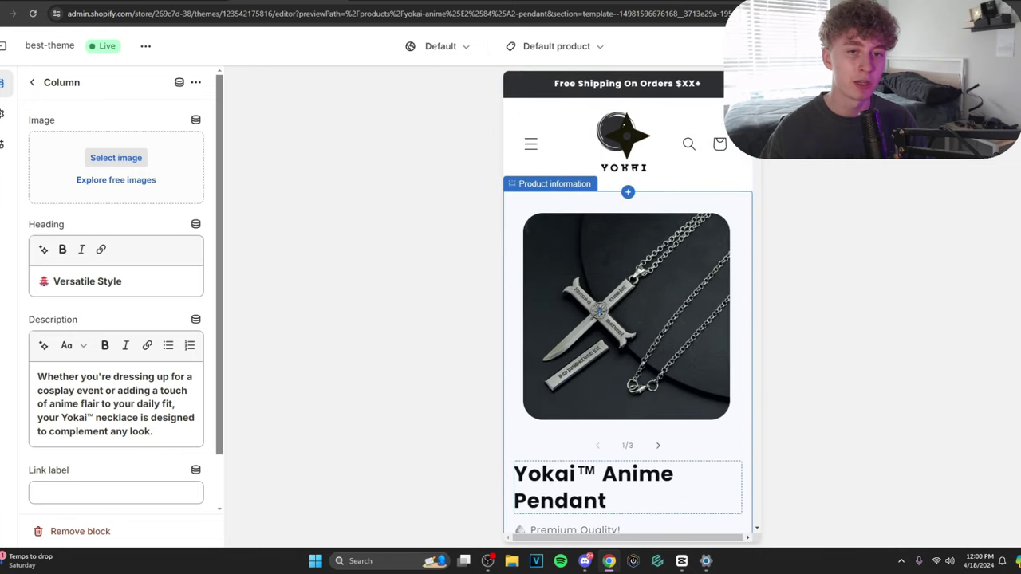
# Leave the theme editor, open the live storefront and go to the Yokai™ Anime Pendant product page.
pyautogui.click(4, 45)
pyautogui.click(128, 293)
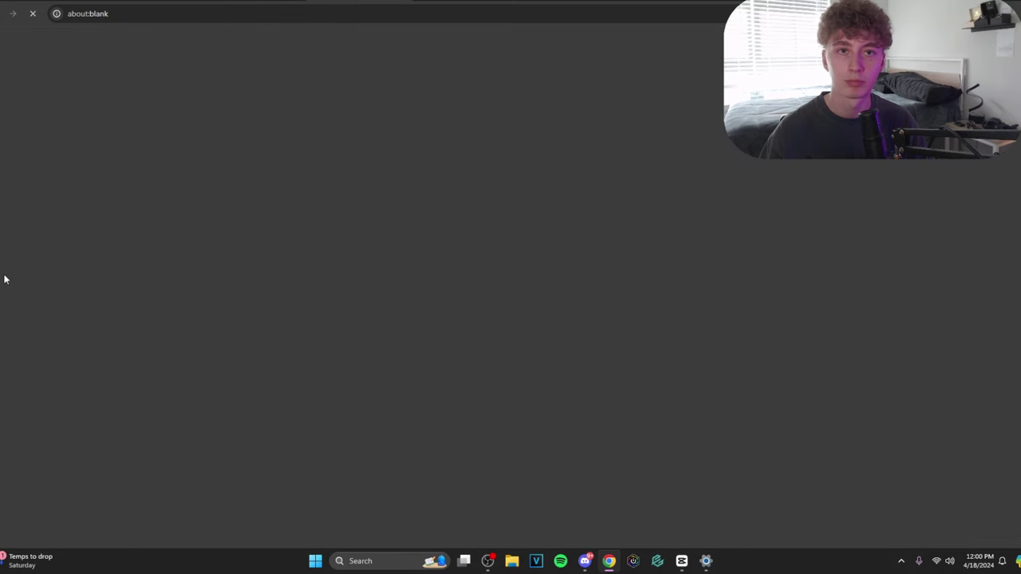
pyautogui.scroll(-4, 374, 314)
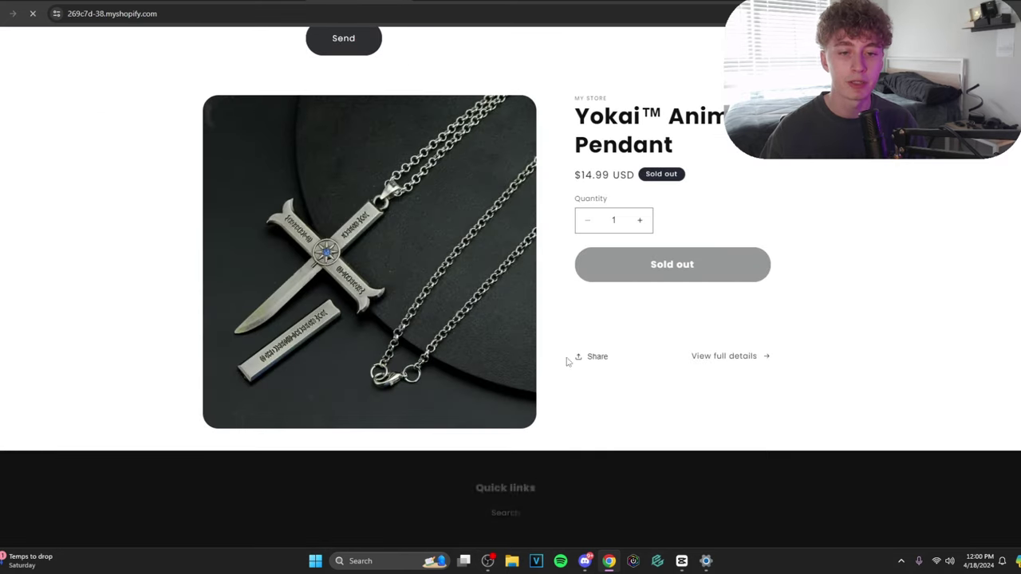
pyautogui.click(524, 360)
# Examine the live product page's photos, review, image-with-text sections, benefit columns, guarantee, FAQ and footer.
pyautogui.scroll(-9, 910, 270)
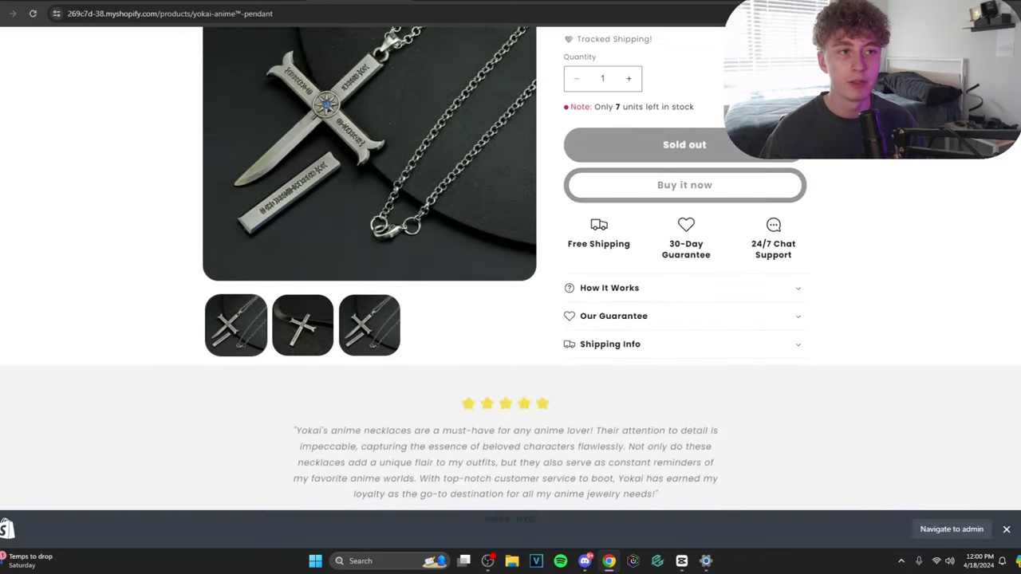
pyautogui.scroll(-9, 511, 287)
pyautogui.scroll(-3, 511, 288)
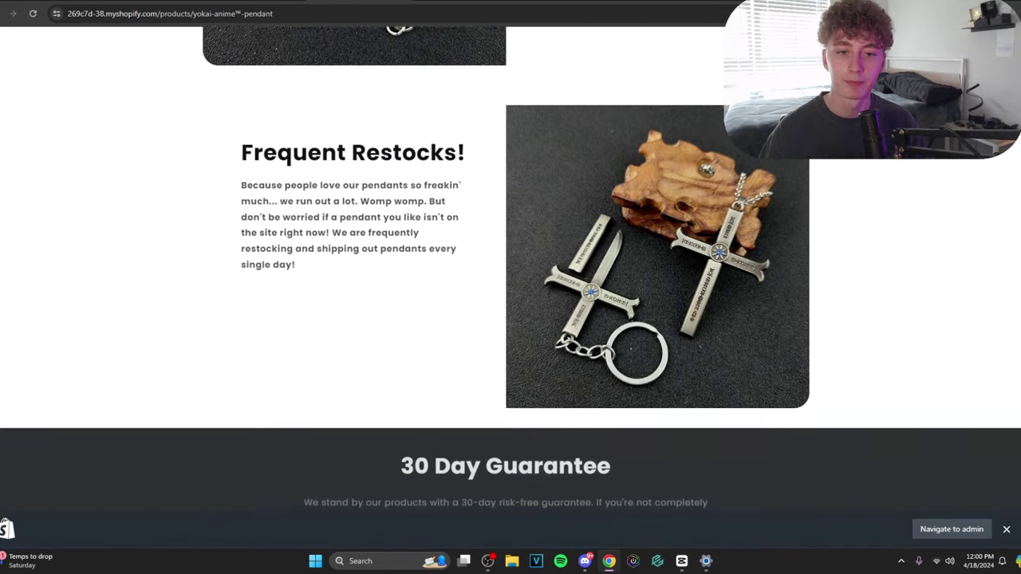
pyautogui.scroll(7, 511, 287)
pyautogui.scroll(10, 510, 288)
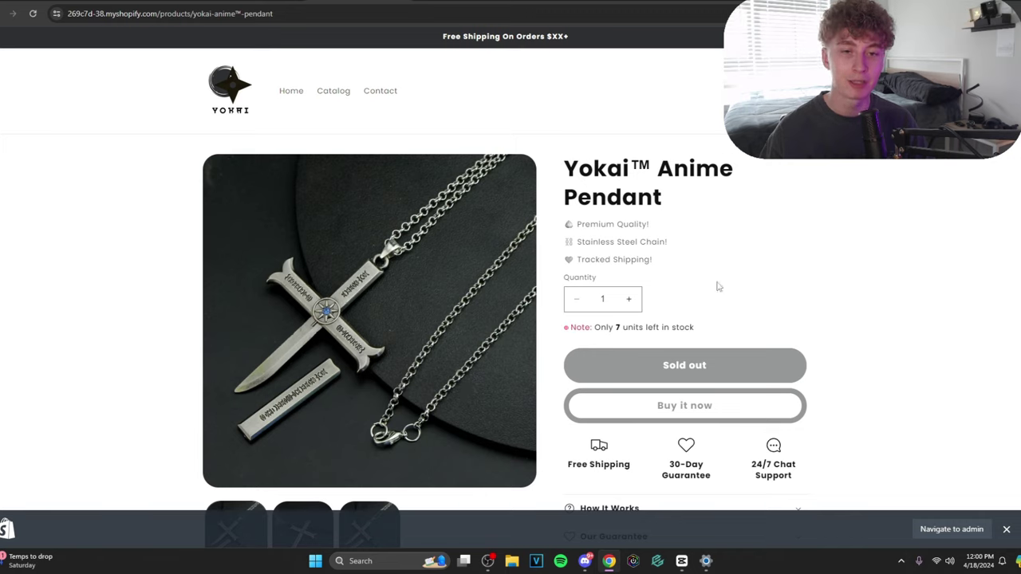
pyautogui.scroll(-10, 439, 399)
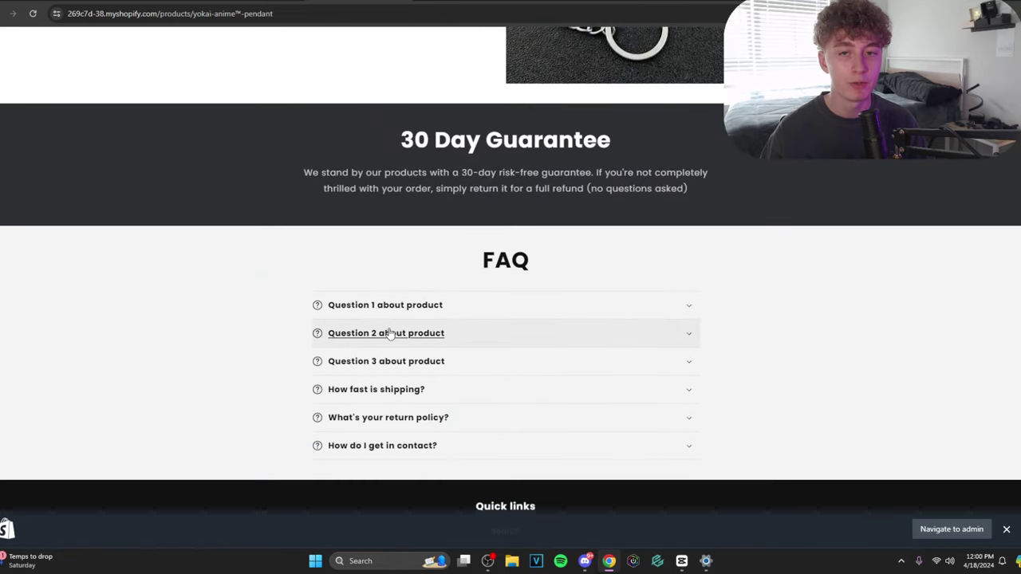
pyautogui.scroll(-3, 434, 335)
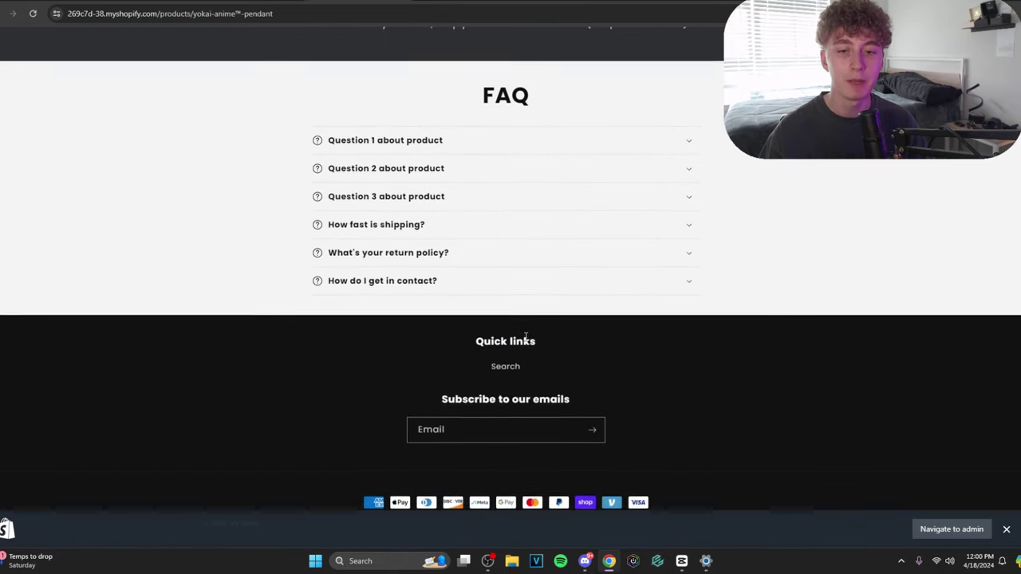
pyautogui.scroll(8, 494, 343)
pyautogui.scroll(4, 558, 335)
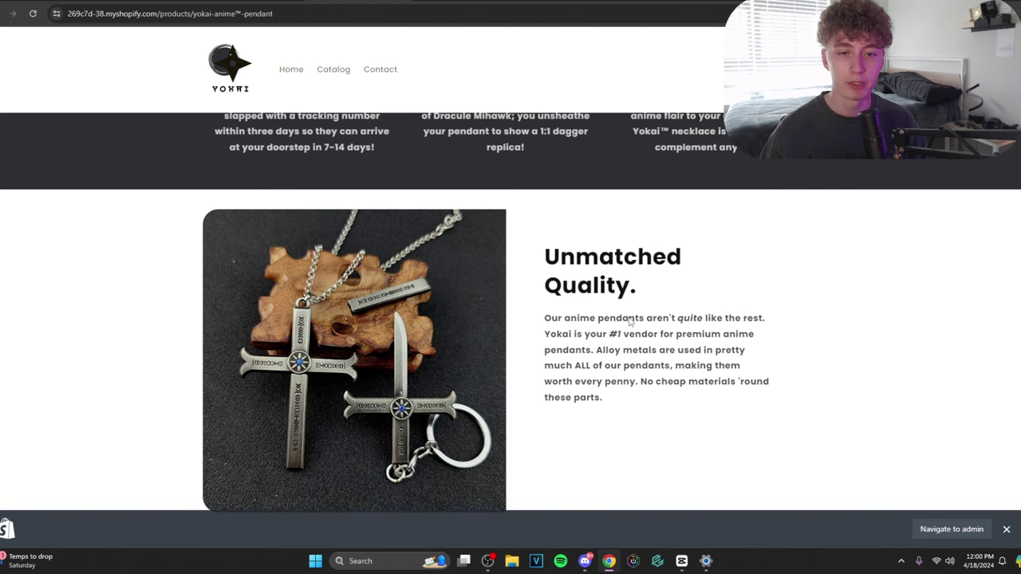
pyautogui.scroll(5, 660, 336)
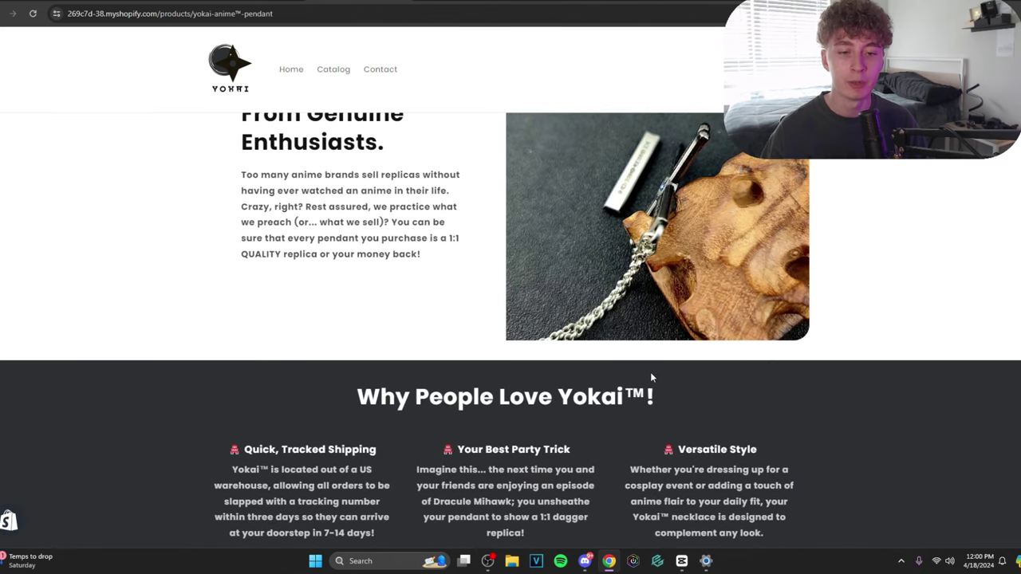
pyautogui.scroll(10, 650, 375)
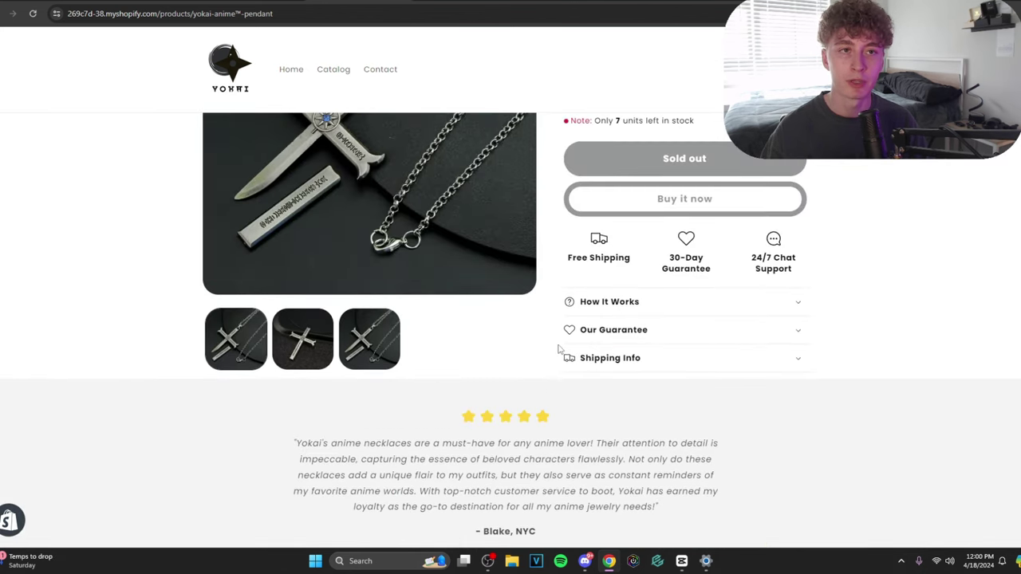